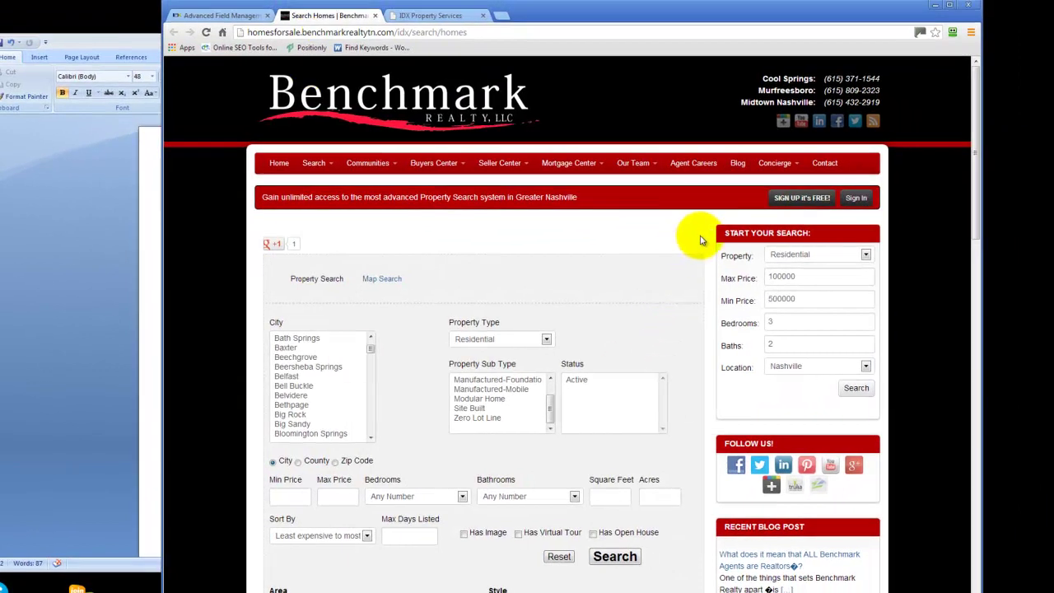
Review the Benchmark Realty search form, scrolling through its city, property type and advanced fields.
{"action": "scroll", "coordinate": [717, 235], "scroll_direction": "down", "scroll_amount": 2}
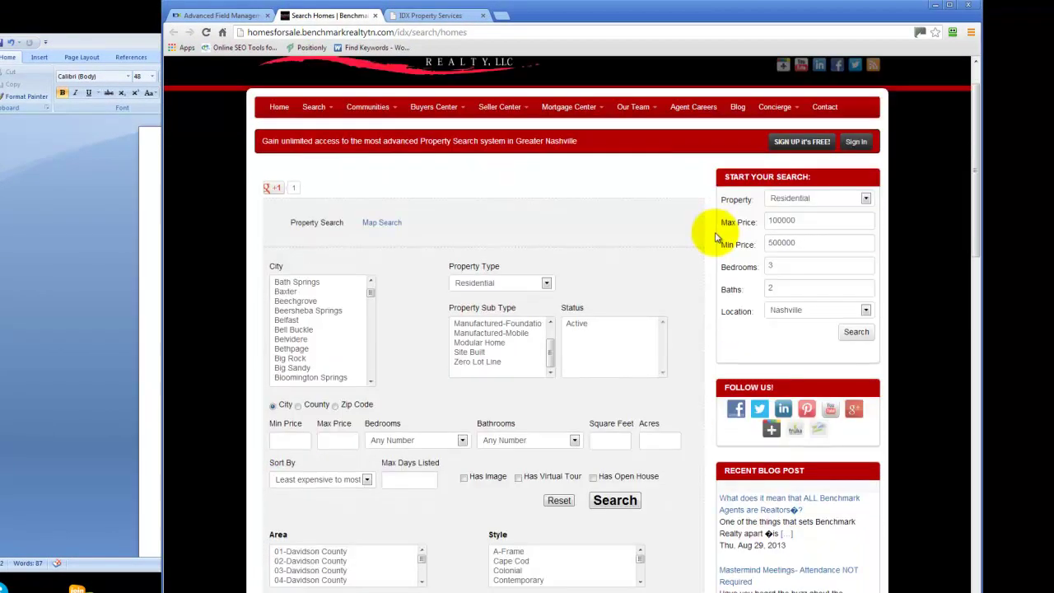
{"action": "scroll", "coordinate": [713, 238], "scroll_direction": "down", "scroll_amount": 1}
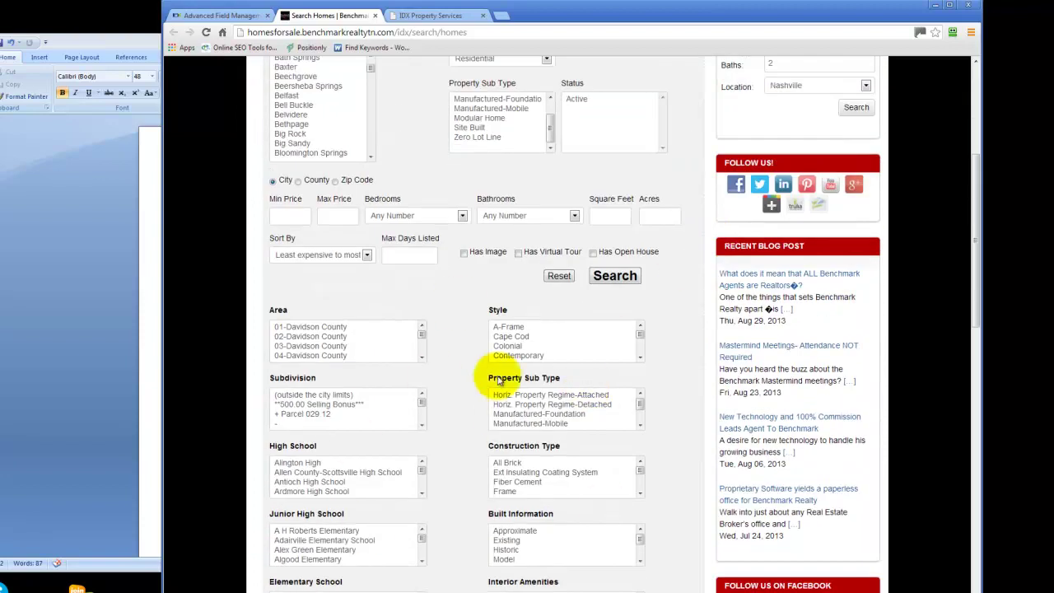
{"action": "scroll", "coordinate": [683, 280], "scroll_direction": "down", "scroll_amount": 1}
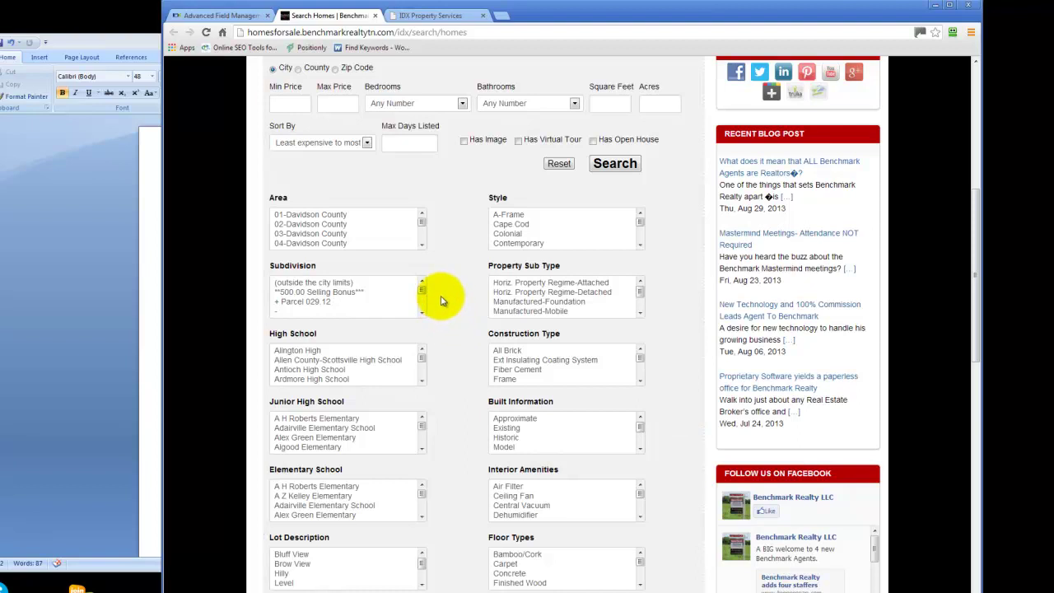
{"action": "scroll", "coordinate": [471, 283], "scroll_direction": "down", "scroll_amount": 3}
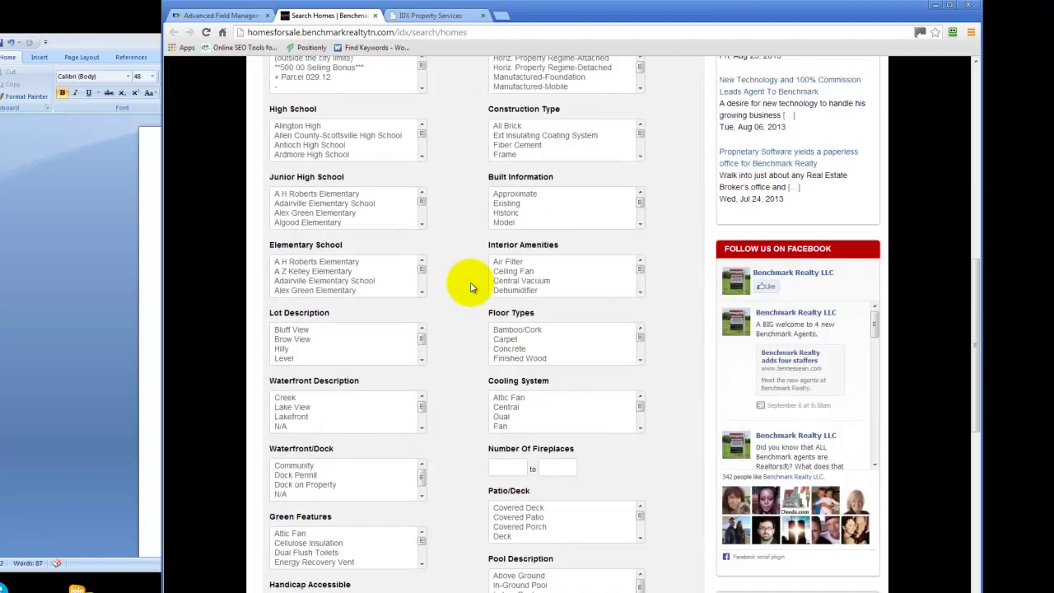
{"action": "scroll", "coordinate": [472, 296], "scroll_direction": "up", "scroll_amount": 10}
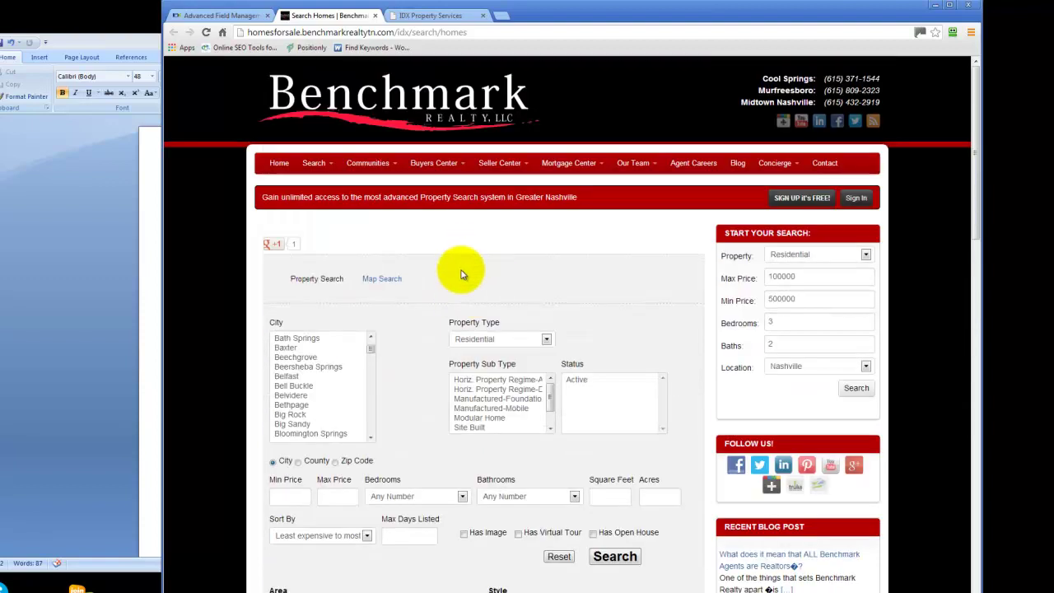
Switch back to the Advanced Field Management tab and scroll down the page.
{"action": "left_click", "coordinate": [218, 15]}
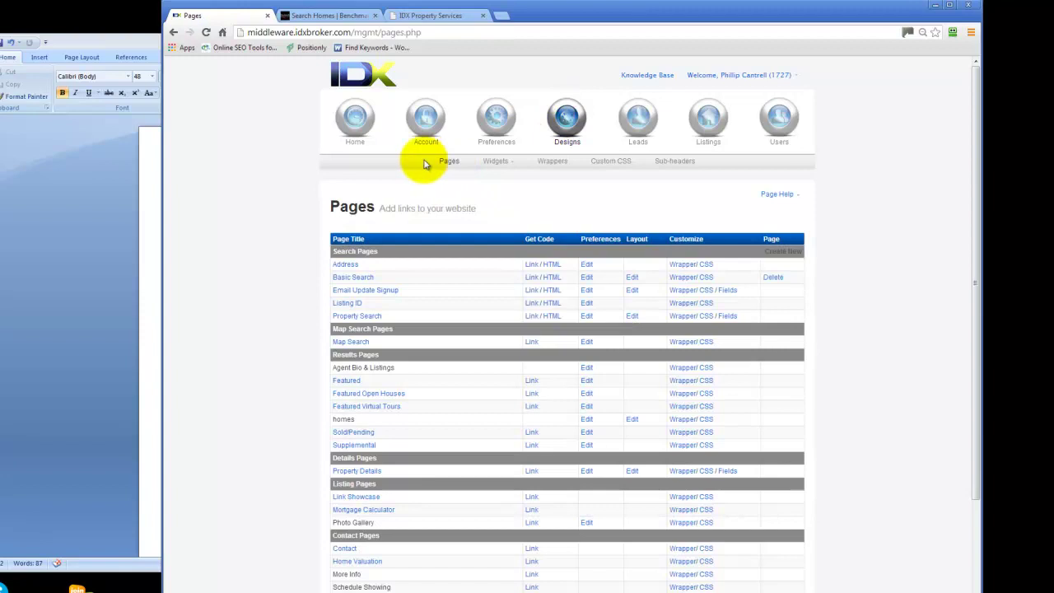
{"action": "scroll", "coordinate": [226, 157], "scroll_direction": "down", "scroll_amount": 3}
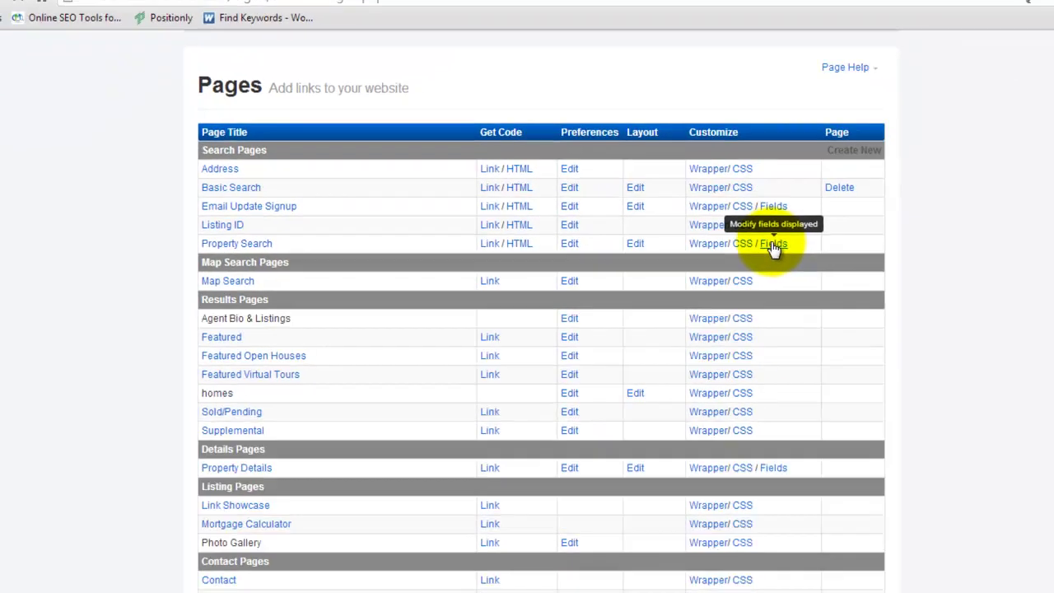
Open the Property Search row's Fields settings and pick the Residential property type.
{"action": "left_click", "coordinate": [843, 359]}
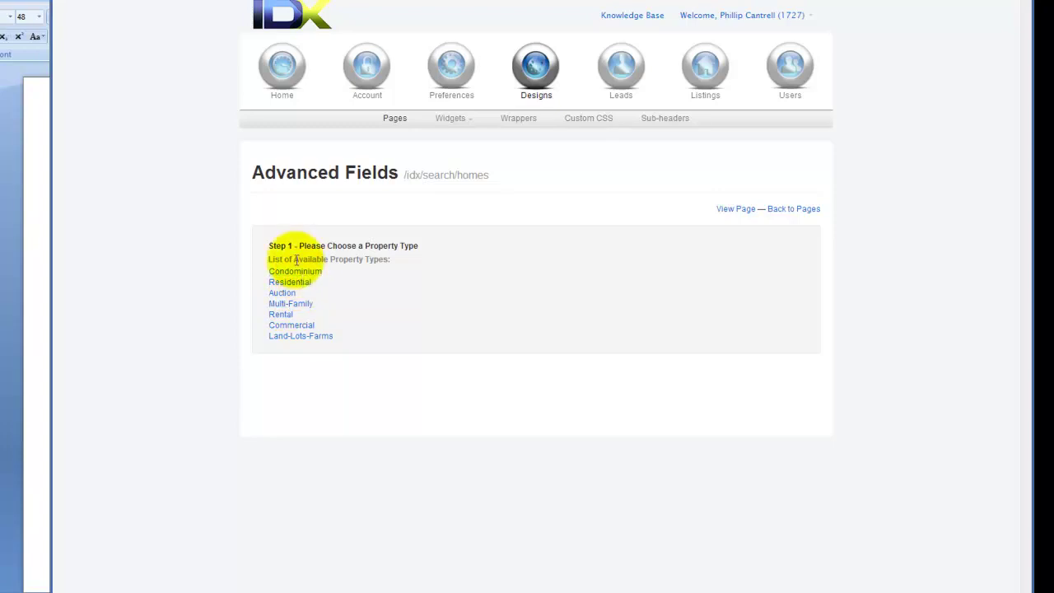
{"action": "left_click", "coordinate": [288, 281]}
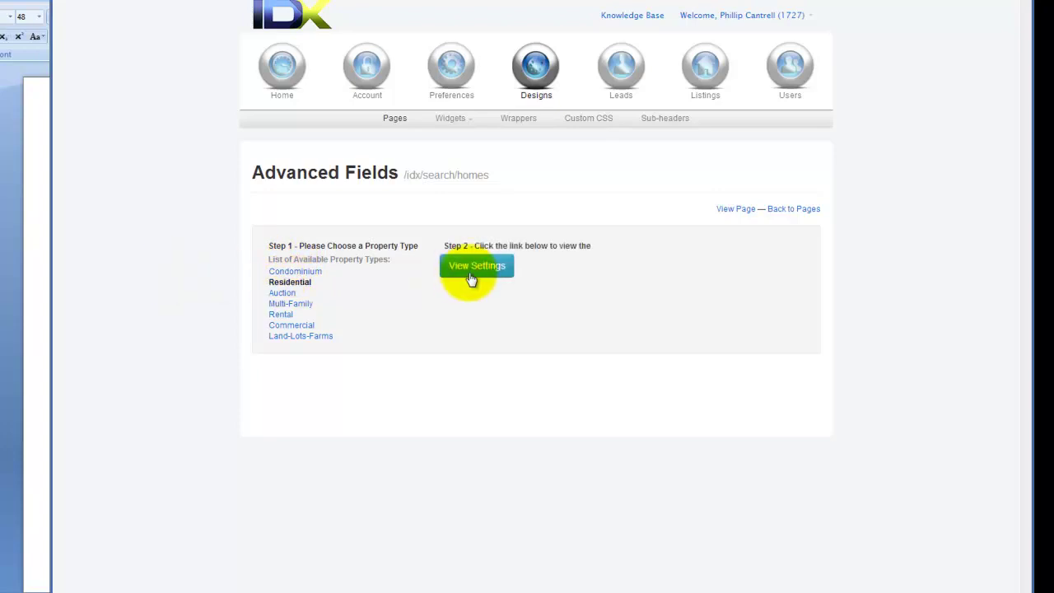
Load the Residential layout and move the Area field to the top of the Left Side, above Subdivision.
{"action": "left_click", "coordinate": [473, 269]}
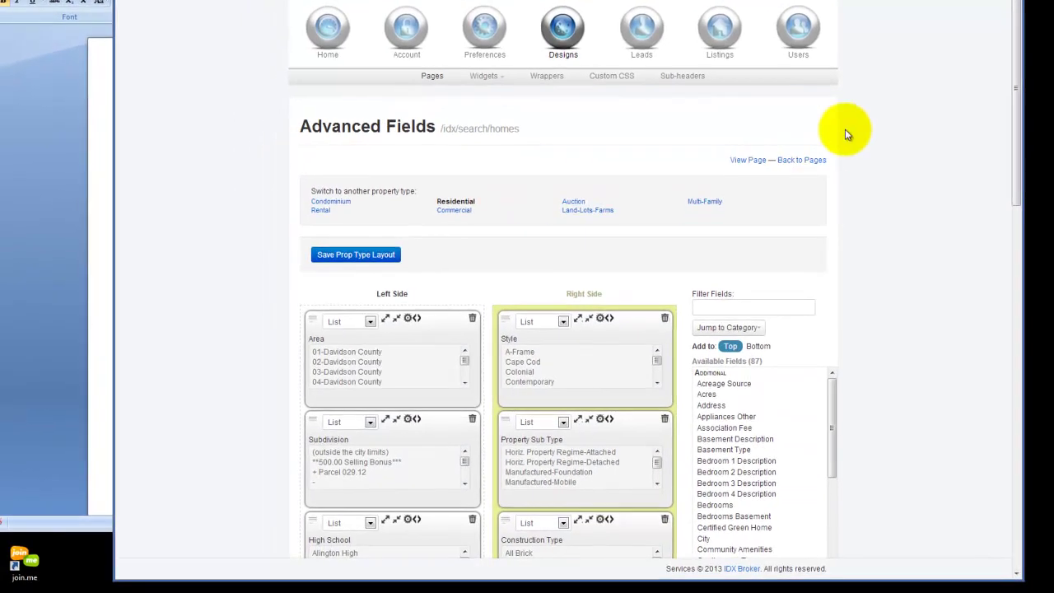
{"action": "scroll", "coordinate": [844, 177], "scroll_direction": "down", "scroll_amount": 1}
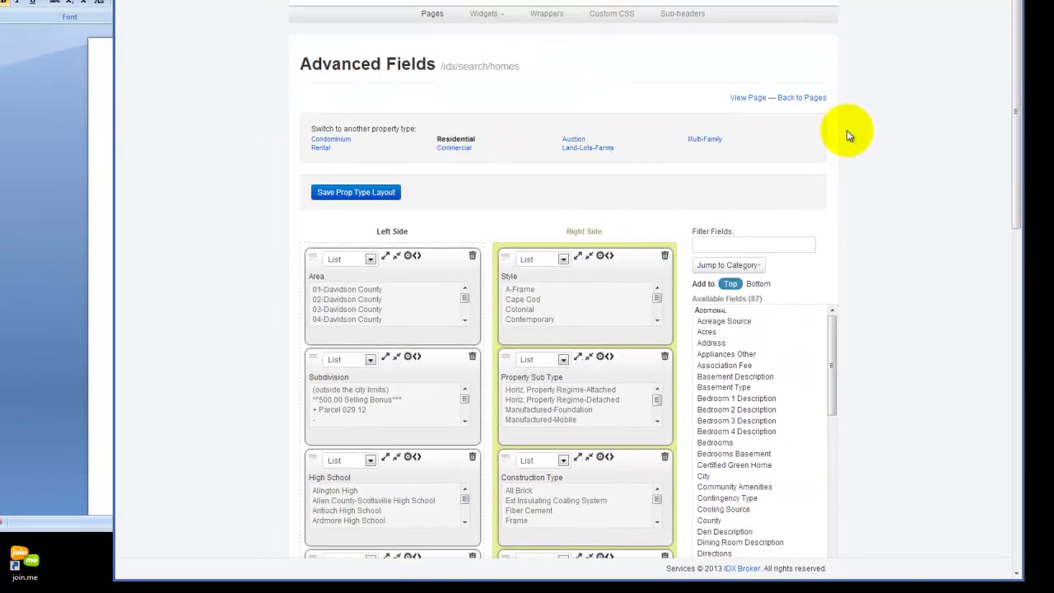
{"action": "scroll", "coordinate": [846, 130], "scroll_direction": "down", "scroll_amount": 1}
{"action": "scroll", "coordinate": [846, 130], "scroll_direction": "down", "scroll_amount": 2}
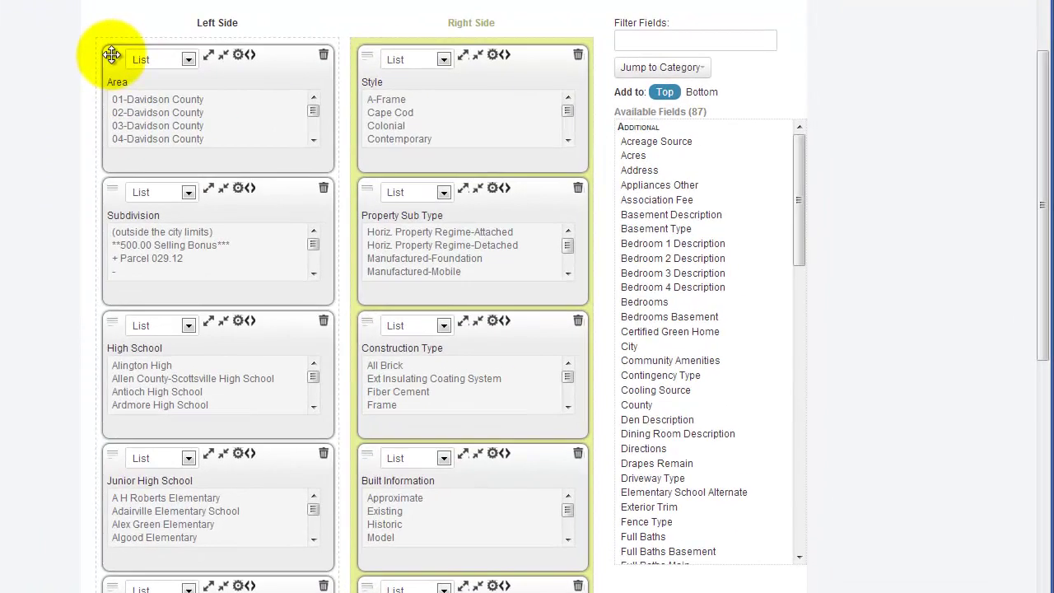
{"action": "mouse_move", "coordinate": [112, 55]}
{"action": "left_mouse_down"}
{"action": "mouse_move", "coordinate": [129, 73]}
{"action": "mouse_move", "coordinate": [387, 60]}
{"action": "mouse_move", "coordinate": [277, 72]}
{"action": "mouse_move", "coordinate": [122, 63]}
{"action": "left_mouse_up"}
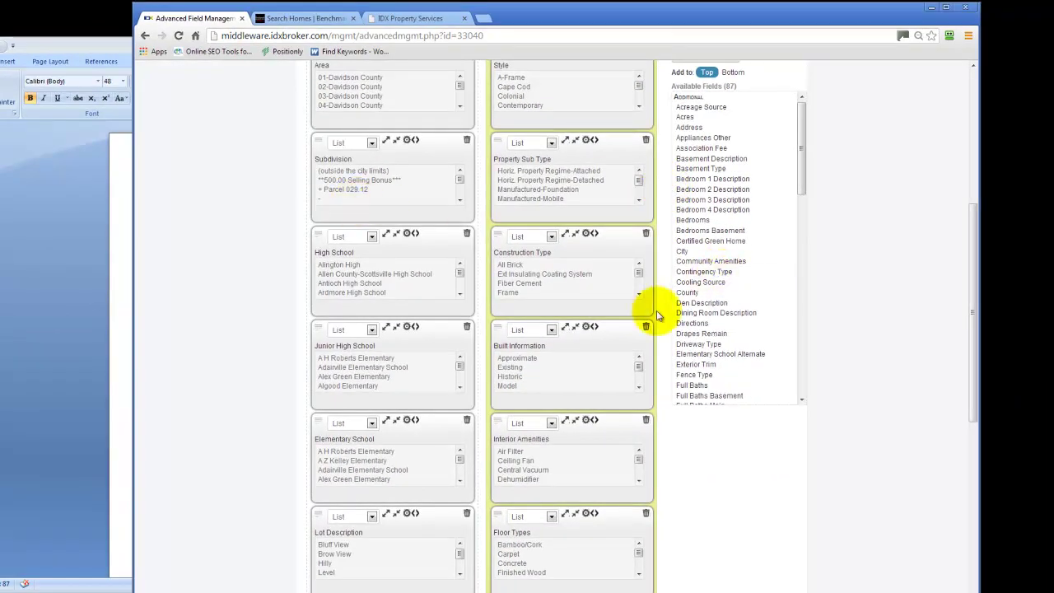
{"action": "scroll", "coordinate": [659, 288], "scroll_direction": "up", "scroll_amount": 1}
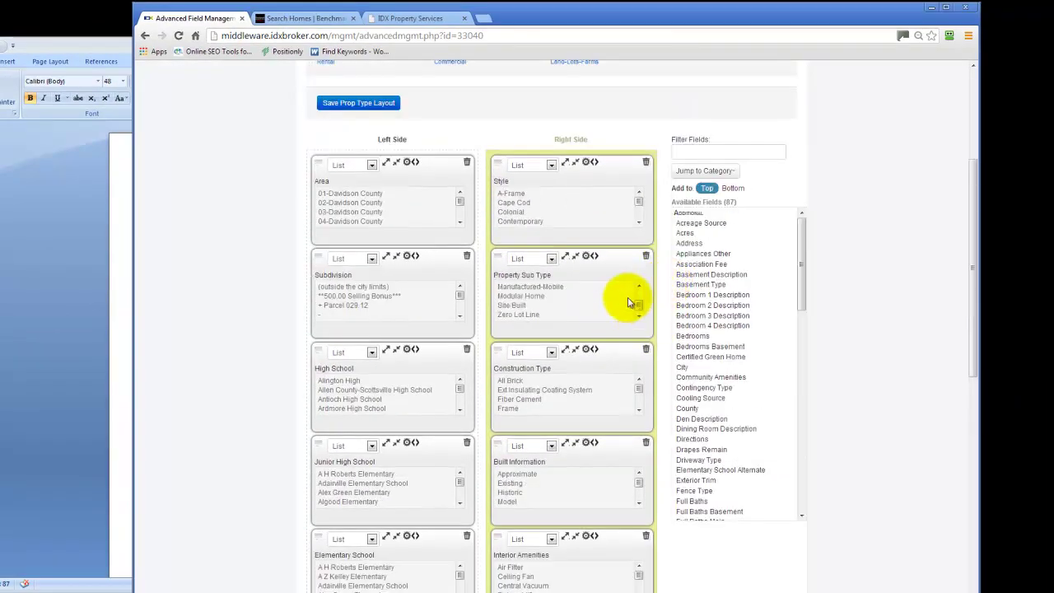
{"action": "scroll", "coordinate": [624, 301], "scroll_direction": "down", "scroll_amount": 2}
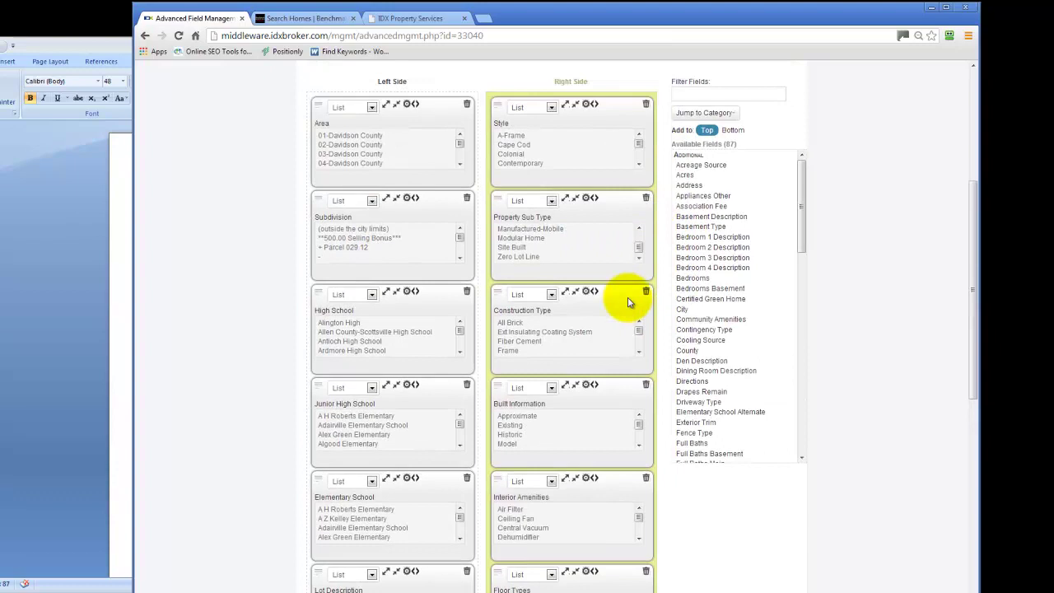
Delete Property Sub Type from the layout, briefly re-add it, then delete it again.
{"action": "left_click", "coordinate": [647, 202]}
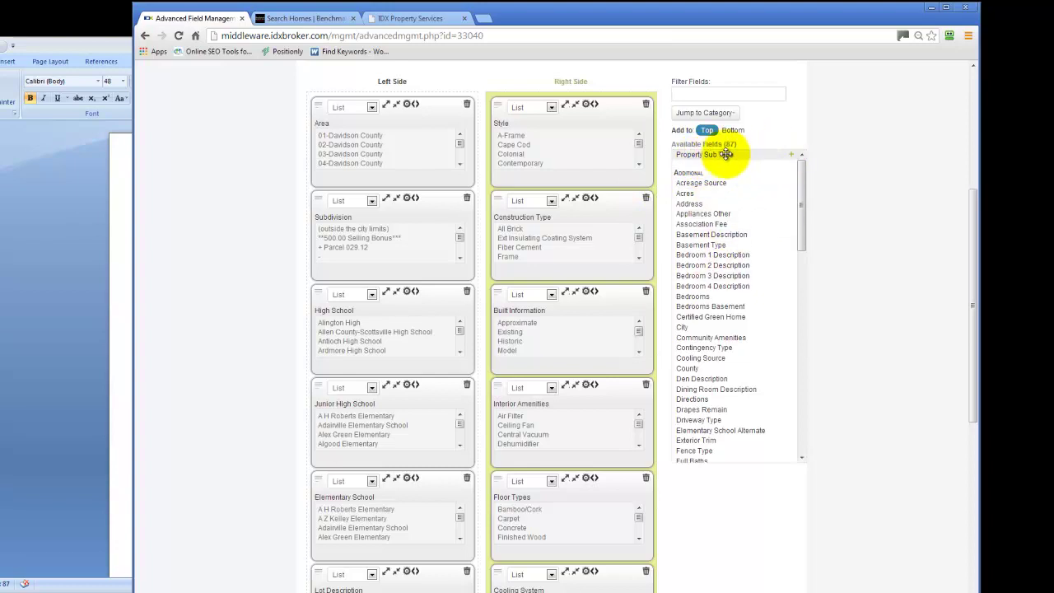
{"action": "left_click", "coordinate": [792, 162]}
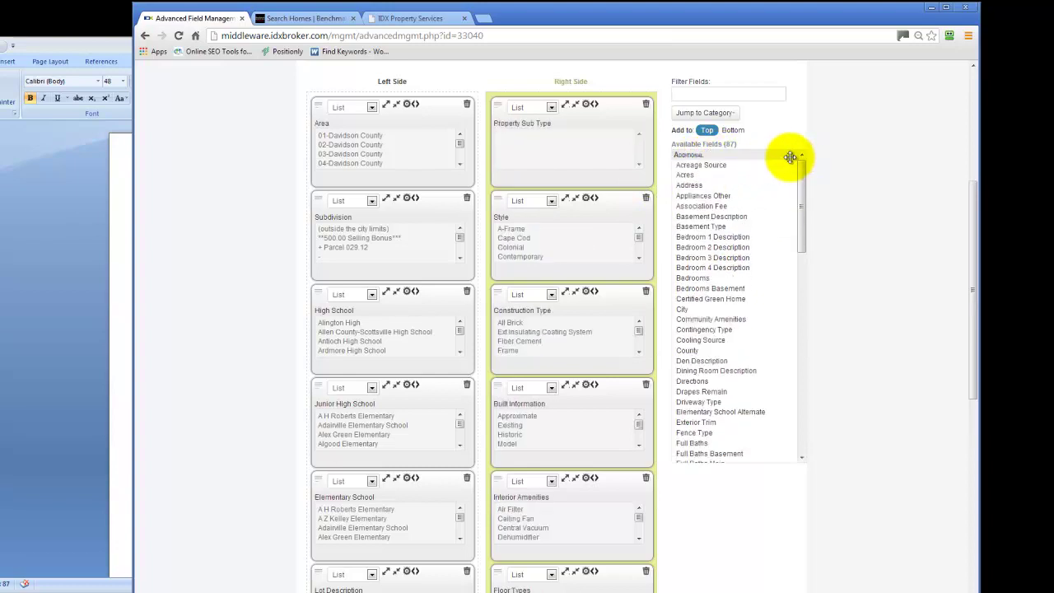
{"action": "left_click", "coordinate": [645, 104]}
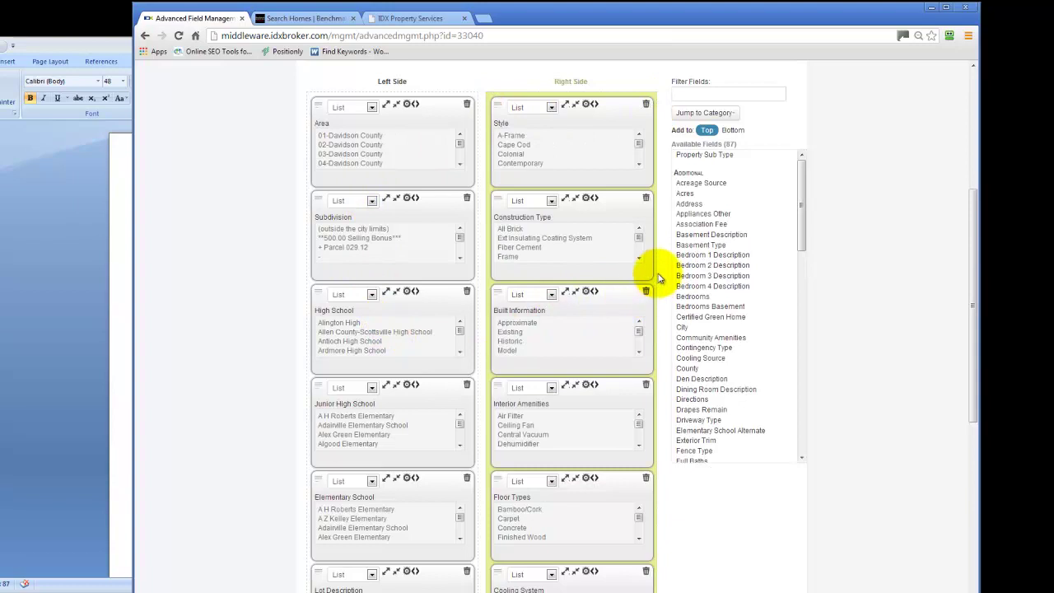
{"action": "scroll", "coordinate": [659, 277], "scroll_direction": "down", "scroll_amount": 3}
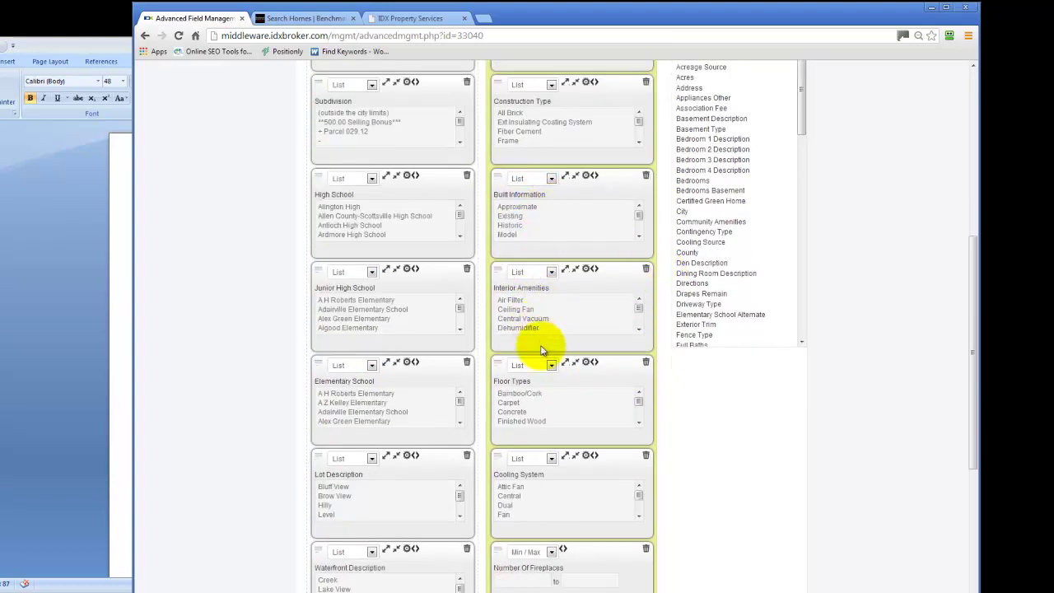
{"action": "scroll", "coordinate": [541, 356], "scroll_direction": "down", "scroll_amount": 1}
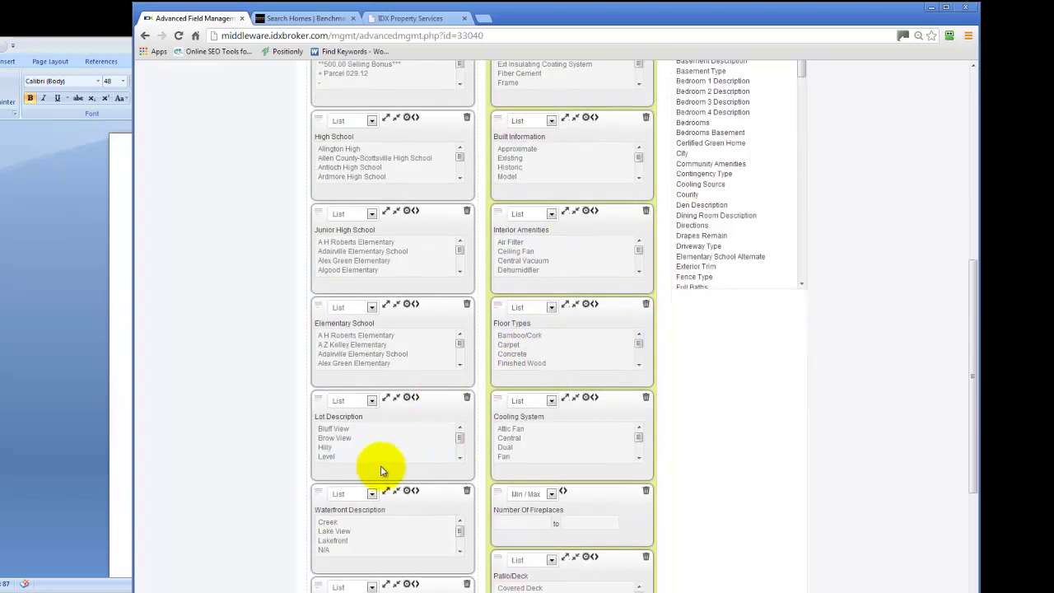
{"action": "scroll", "coordinate": [659, 335], "scroll_direction": "down", "scroll_amount": 1}
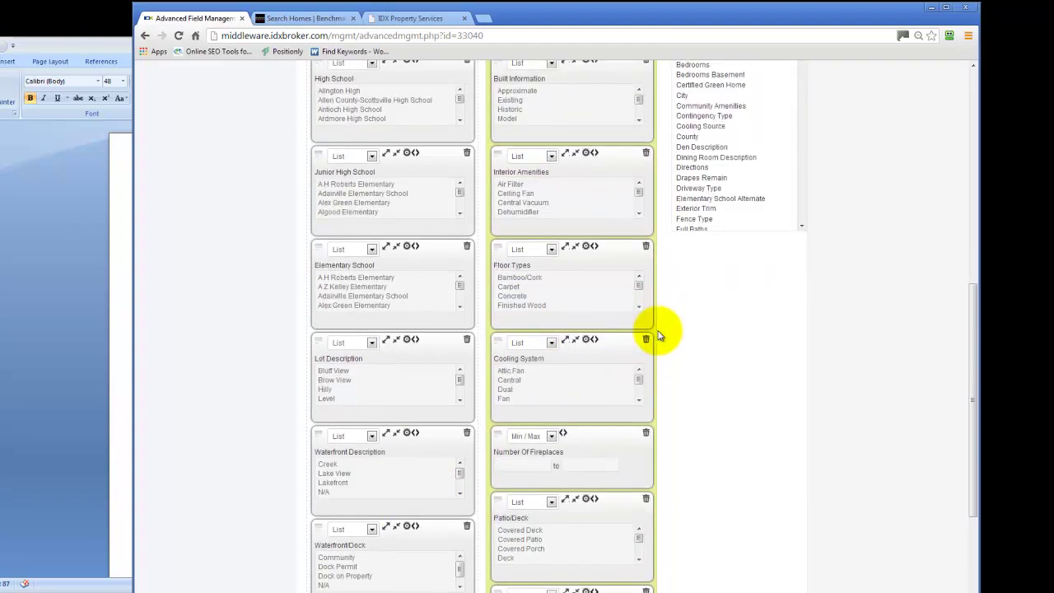
{"action": "scroll", "coordinate": [659, 335], "scroll_direction": "down", "scroll_amount": 1}
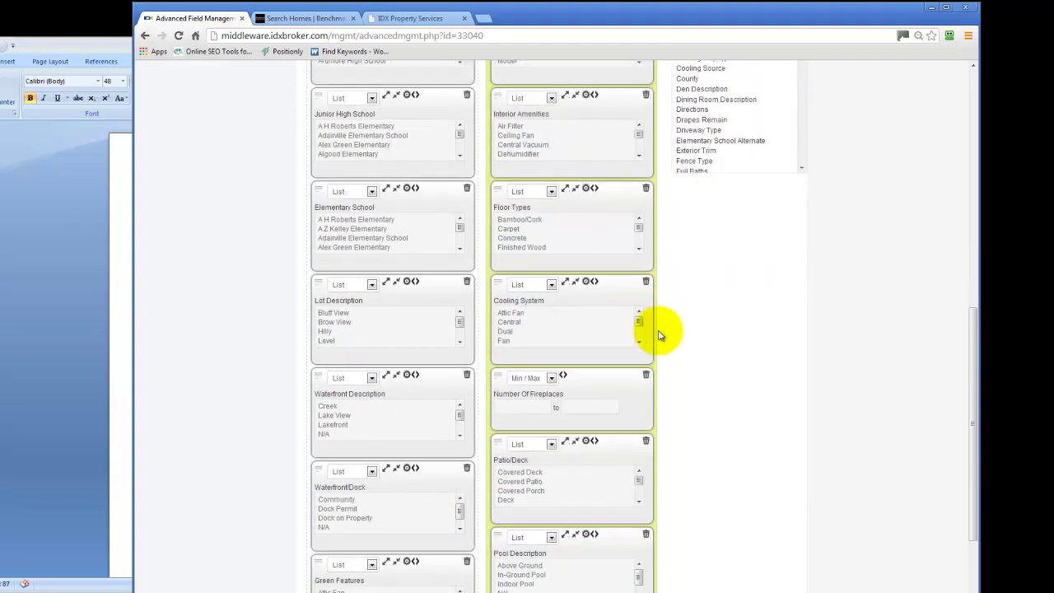
{"action": "scroll", "coordinate": [659, 335], "scroll_direction": "down", "scroll_amount": 1}
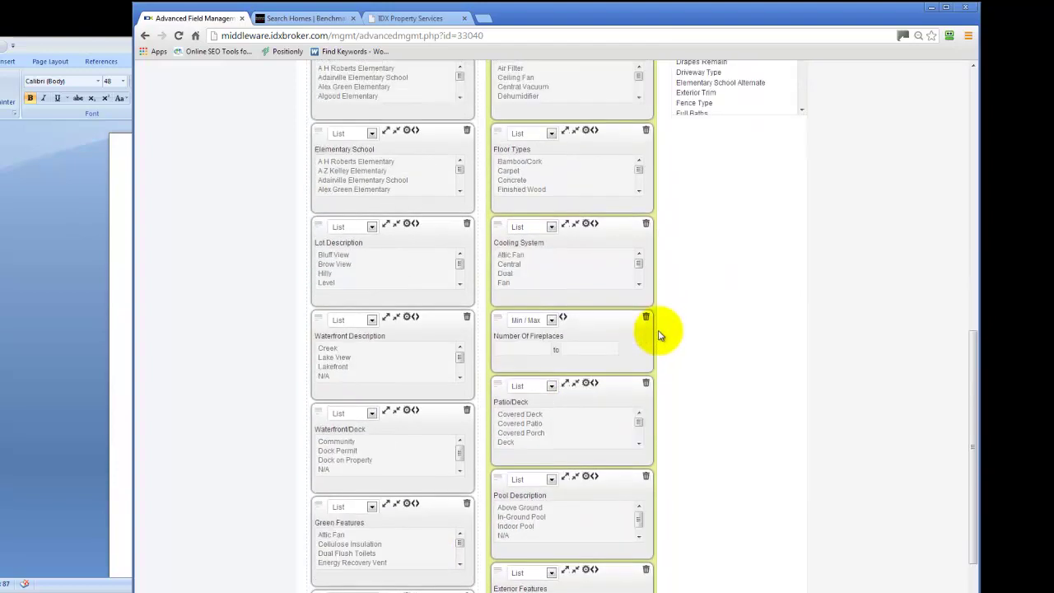
{"action": "scroll", "coordinate": [659, 335], "scroll_direction": "down", "scroll_amount": 2}
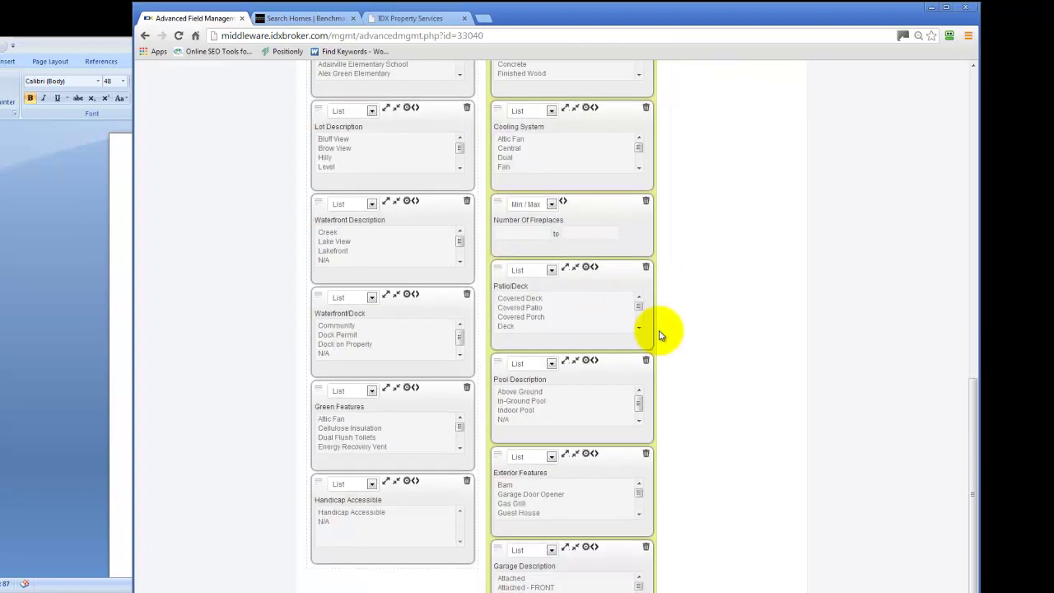
{"action": "scroll", "coordinate": [659, 335], "scroll_direction": "down", "scroll_amount": 1}
{"action": "scroll", "coordinate": [663, 336], "scroll_direction": "up", "scroll_amount": 15}
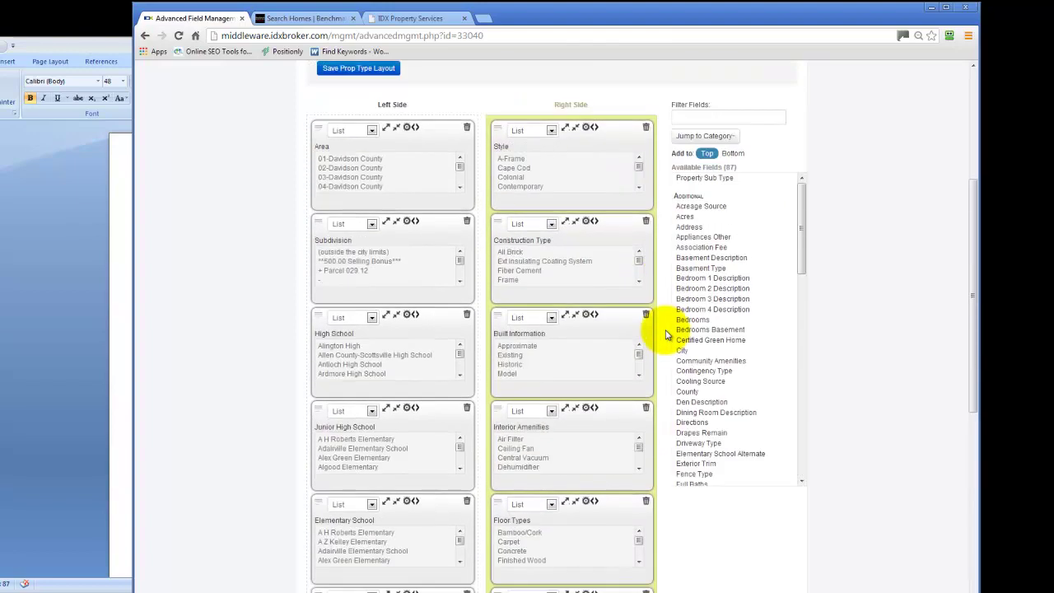
{"action": "scroll", "coordinate": [667, 333], "scroll_direction": "up", "scroll_amount": 2}
Compare against the live Benchmark search page in its browser tab.
{"action": "scroll", "coordinate": [695, 329], "scroll_direction": "down", "scroll_amount": 4}
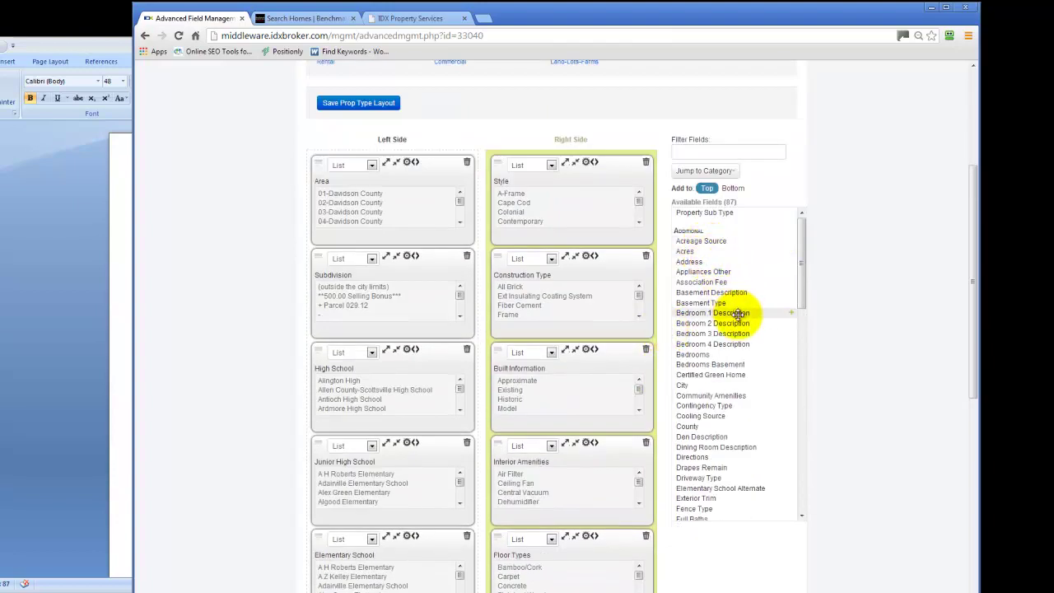
{"action": "scroll", "coordinate": [737, 313], "scroll_direction": "down", "scroll_amount": 1}
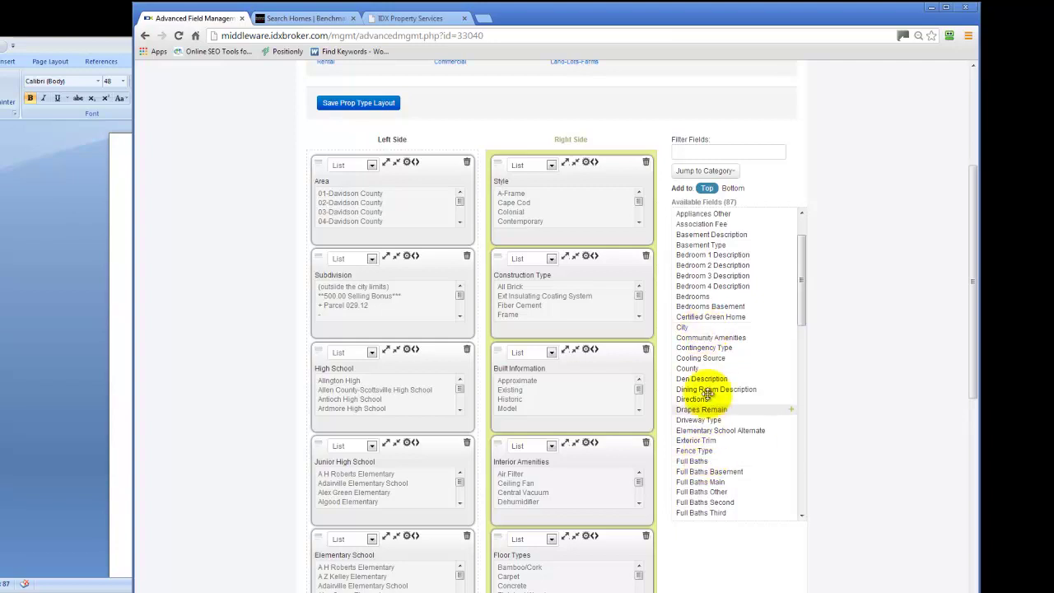
{"action": "left_click", "coordinate": [305, 18]}
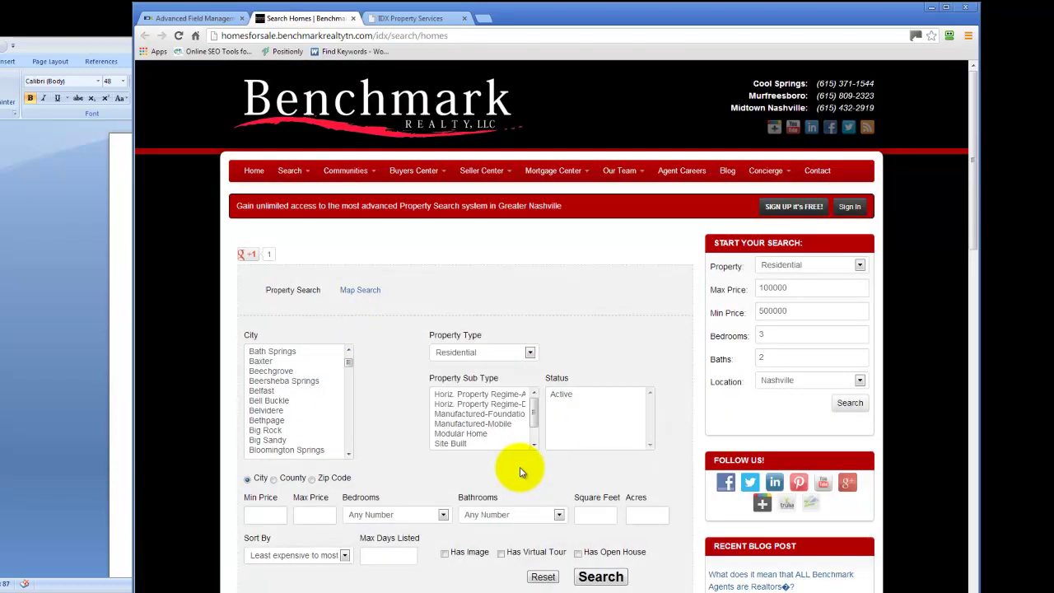
{"action": "scroll", "coordinate": [522, 466], "scroll_direction": "down", "scroll_amount": 2}
{"action": "scroll", "coordinate": [419, 452], "scroll_direction": "up", "scroll_amount": 2}
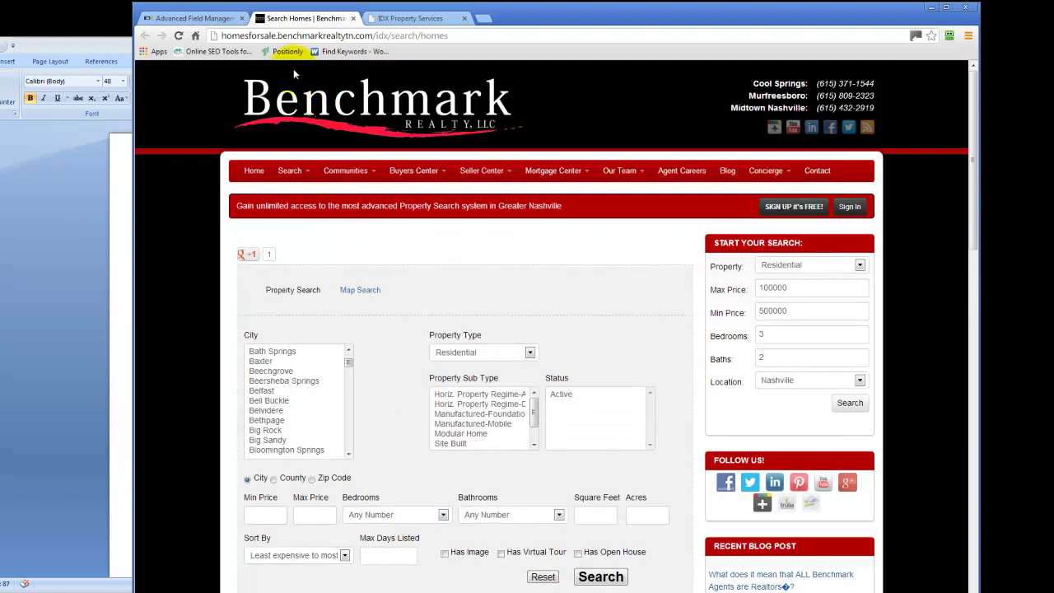
Back in Advanced Field Management, scroll the 87 Available Fields down to Year Built.
{"action": "left_click", "coordinate": [206, 18]}
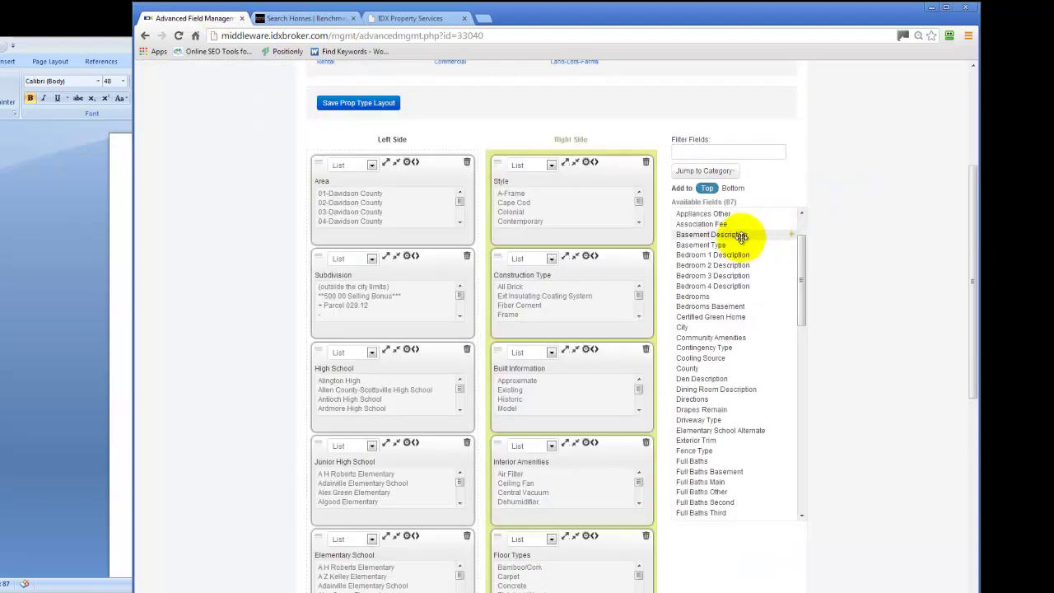
{"action": "scroll", "coordinate": [742, 355], "scroll_direction": "down", "scroll_amount": 1}
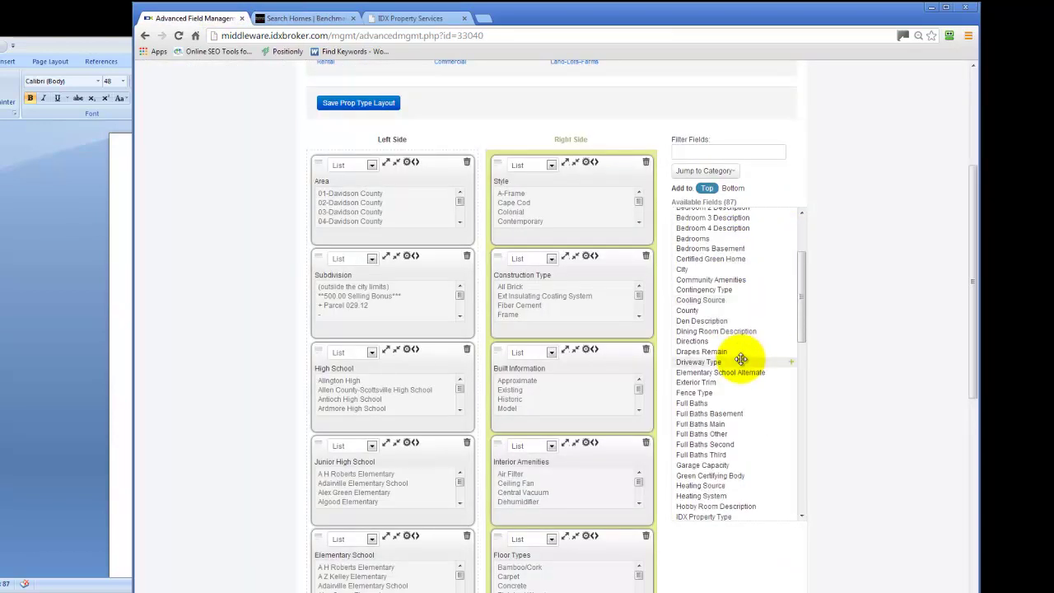
{"action": "scroll", "coordinate": [741, 358], "scroll_direction": "down", "scroll_amount": 1}
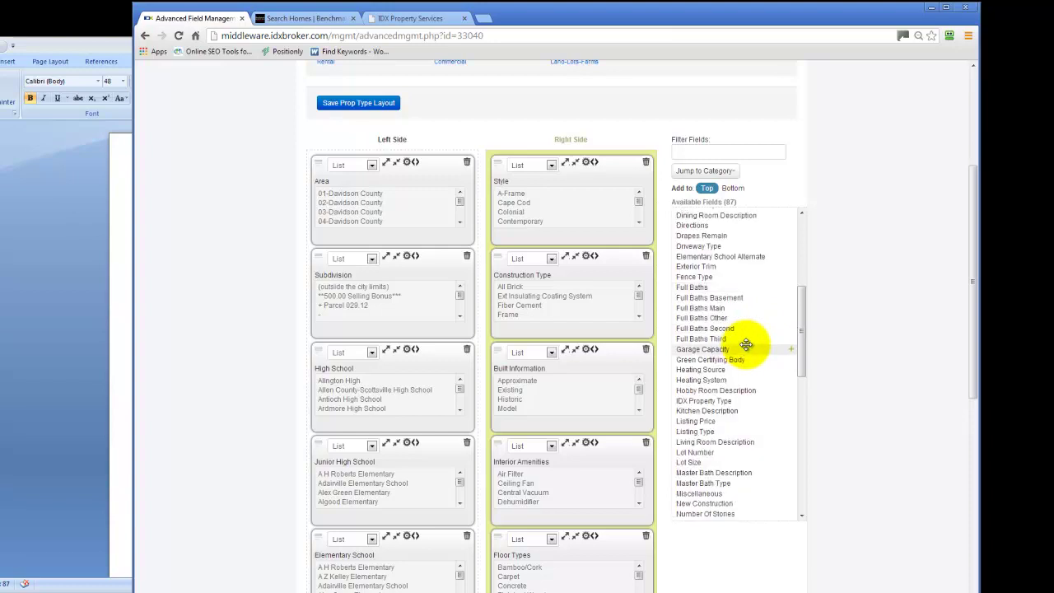
{"action": "scroll", "coordinate": [730, 339], "scroll_direction": "down", "scroll_amount": 1}
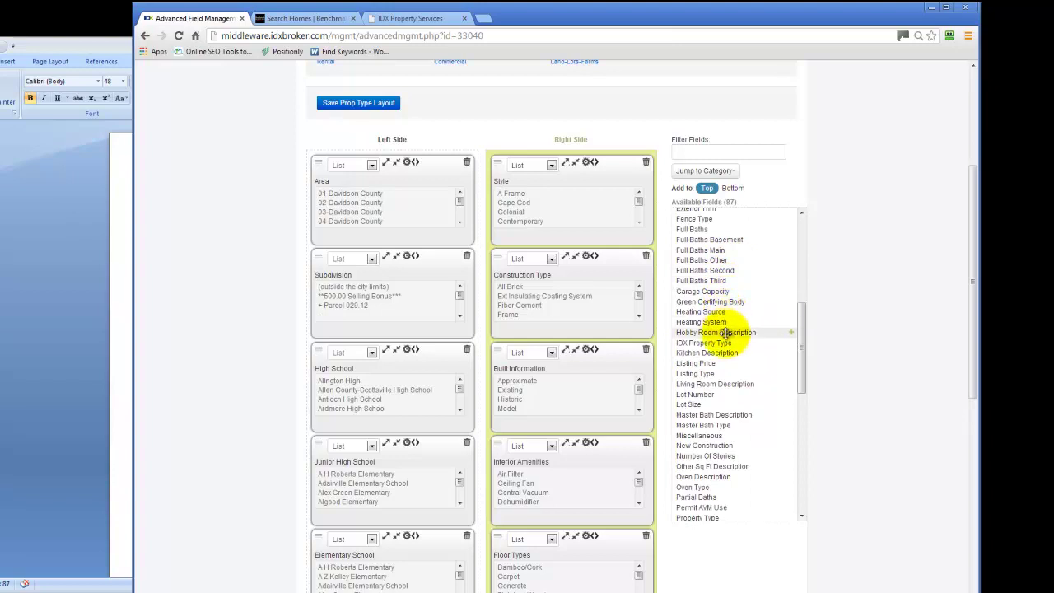
{"action": "scroll", "coordinate": [727, 333], "scroll_direction": "down", "scroll_amount": 1}
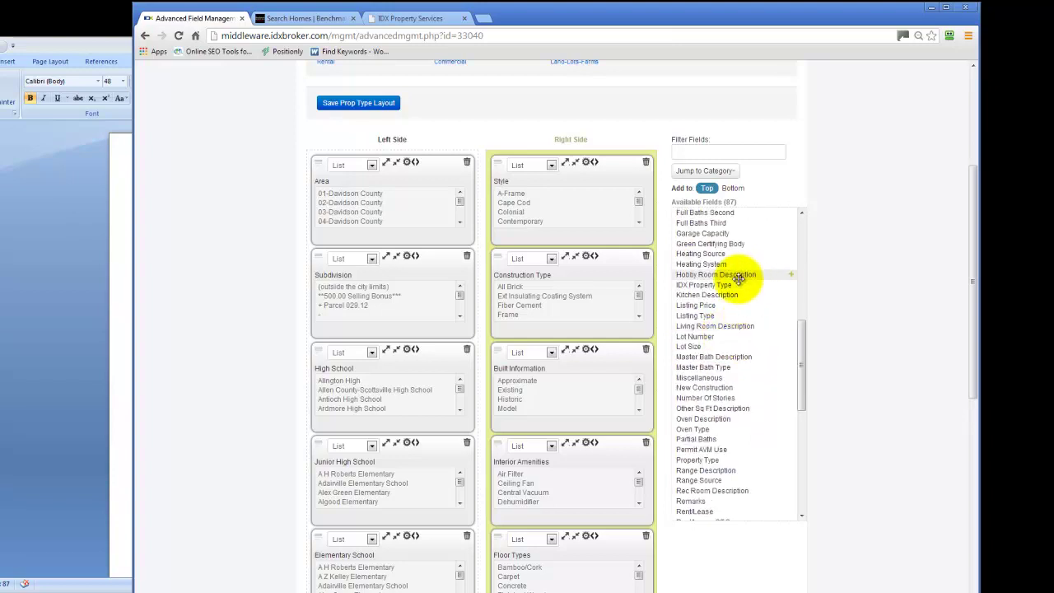
{"action": "scroll", "coordinate": [739, 278], "scroll_direction": "down", "scroll_amount": 1}
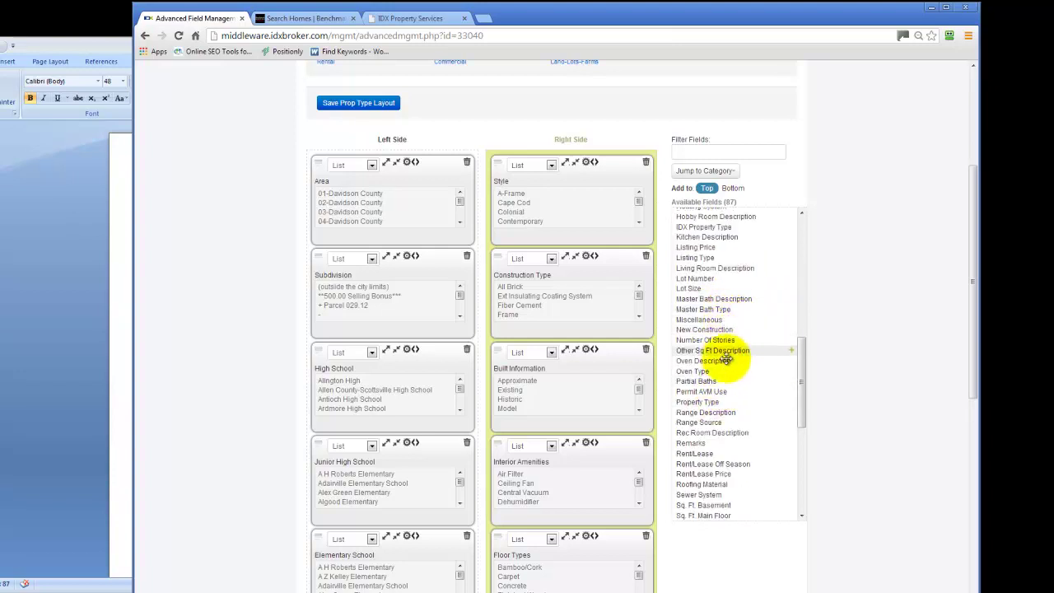
{"action": "scroll", "coordinate": [733, 366], "scroll_direction": "down", "scroll_amount": 1}
{"action": "scroll", "coordinate": [728, 371], "scroll_direction": "down", "scroll_amount": 1}
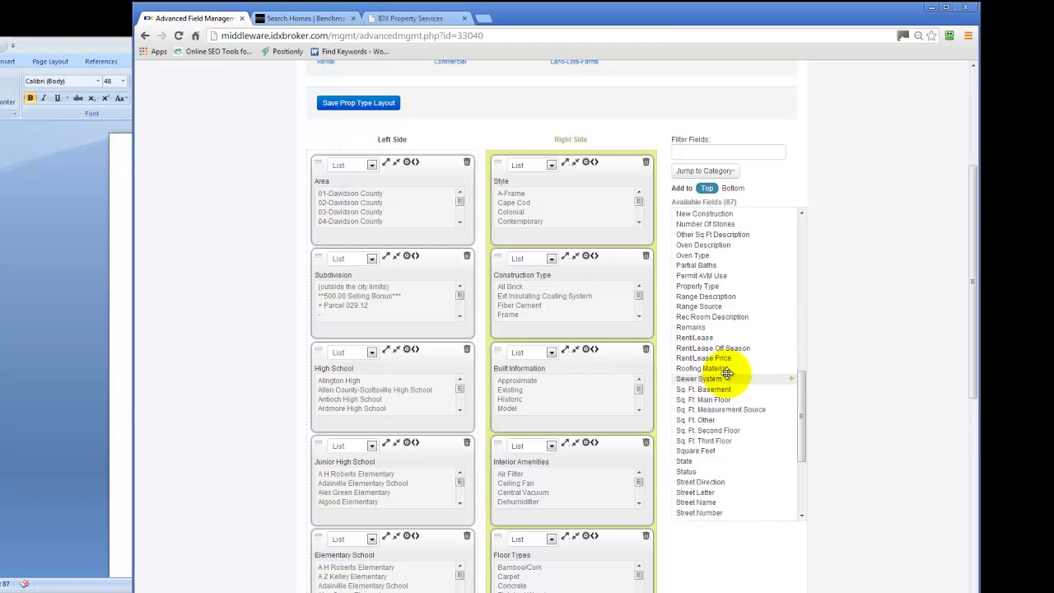
{"action": "scroll", "coordinate": [736, 370], "scroll_direction": "down", "scroll_amount": 1}
{"action": "scroll", "coordinate": [737, 373], "scroll_direction": "down", "scroll_amount": 1}
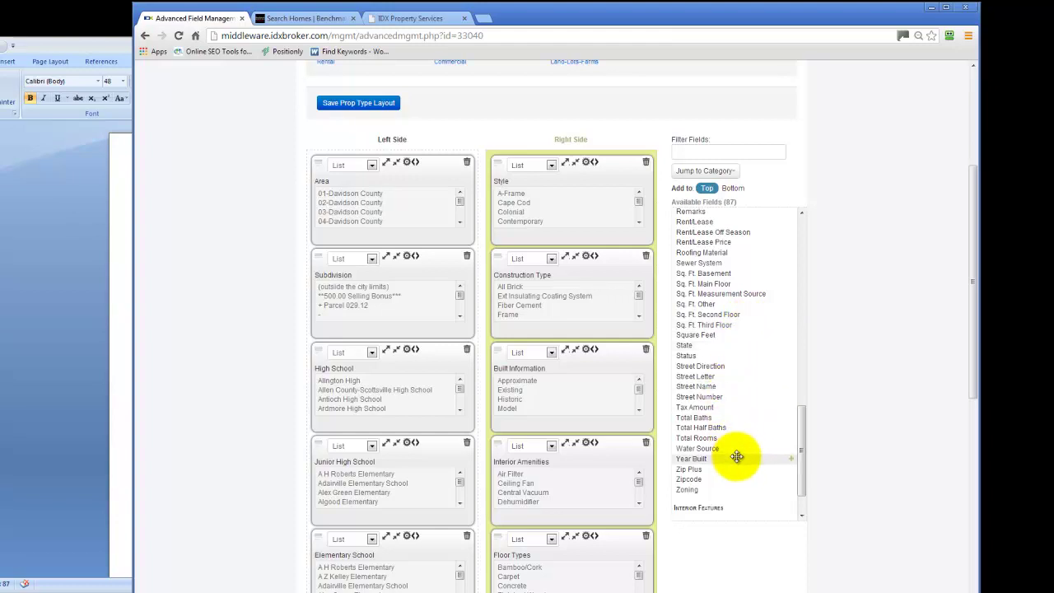
Add Year Built to the top of the Right Side column, above Style and Construction Type.
{"action": "left_click", "coordinate": [790, 459]}
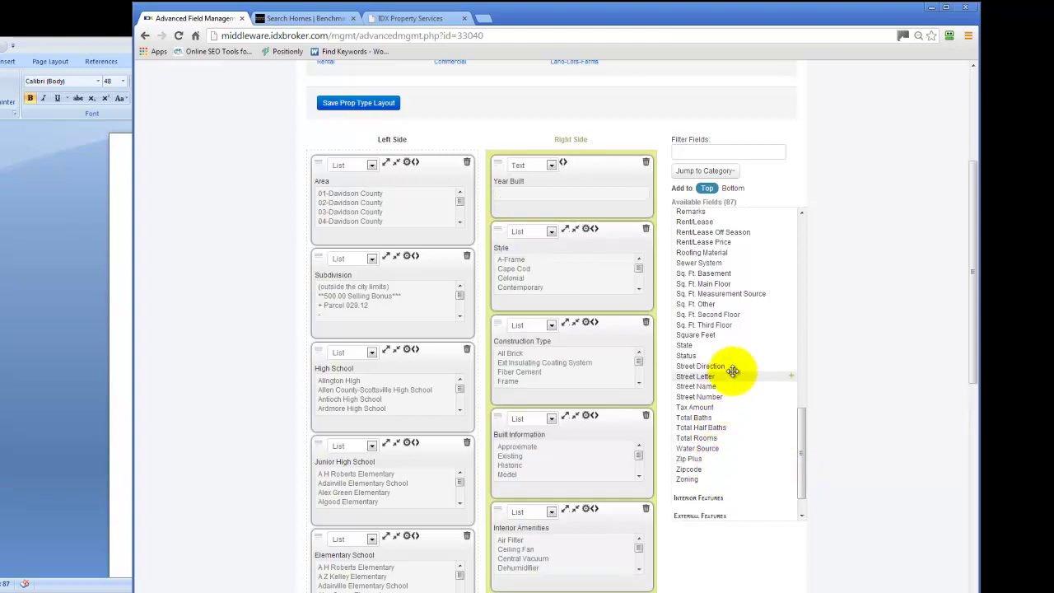
{"action": "scroll", "coordinate": [745, 356], "scroll_direction": "up", "scroll_amount": 2}
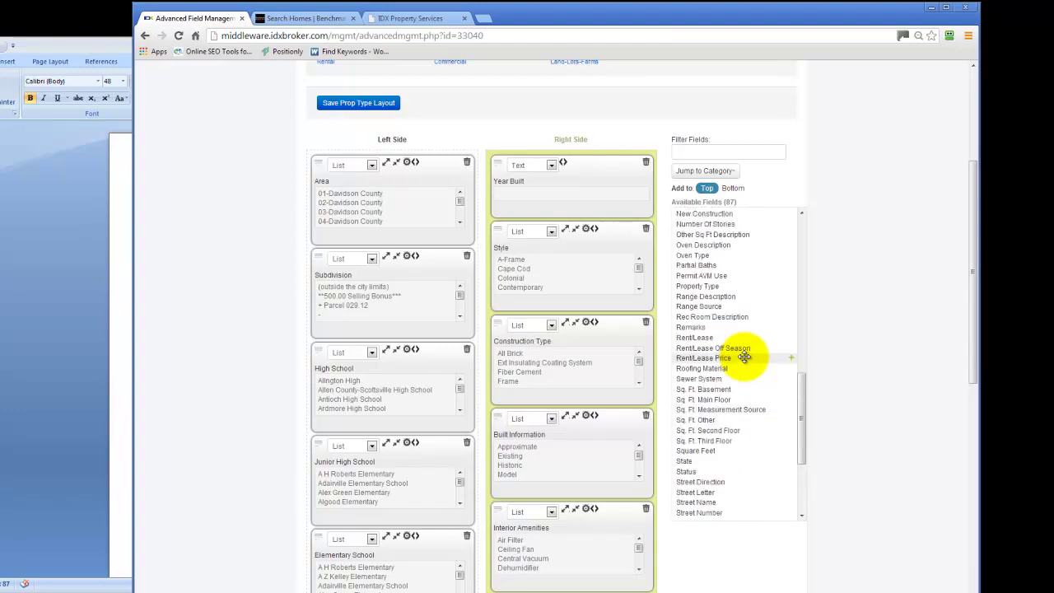
{"action": "scroll", "coordinate": [744, 356], "scroll_direction": "up", "scroll_amount": 1}
{"action": "scroll", "coordinate": [745, 356], "scroll_direction": "up", "scroll_amount": 2}
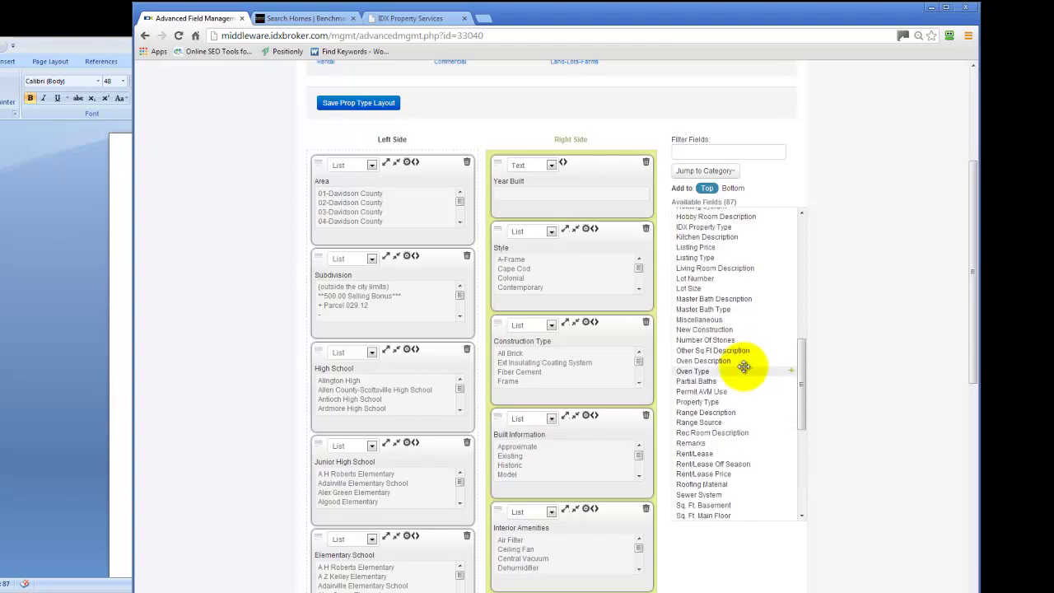
{"action": "scroll", "coordinate": [744, 367], "scroll_direction": "up", "scroll_amount": 3}
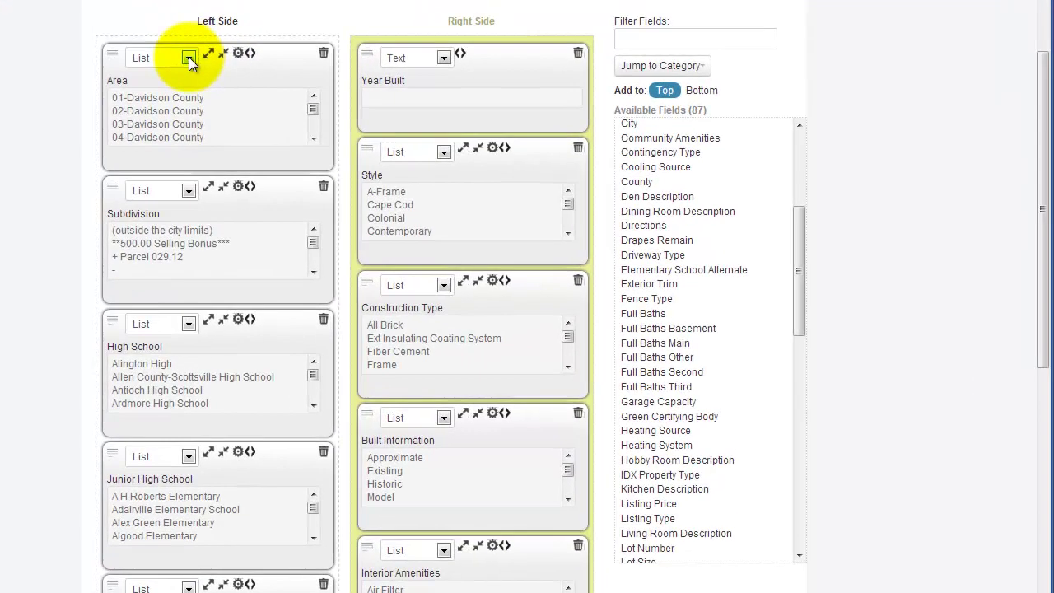
Keep Area as a List and resize its list box to show five counties.
{"action": "left_click", "coordinate": [189, 57]}
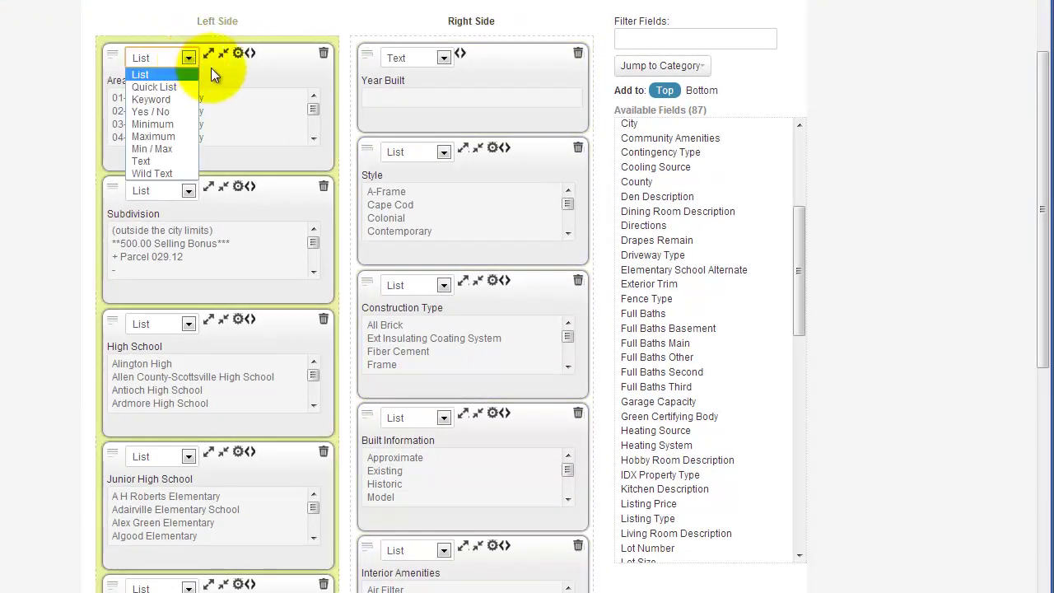
{"action": "left_click", "coordinate": [204, 59]}
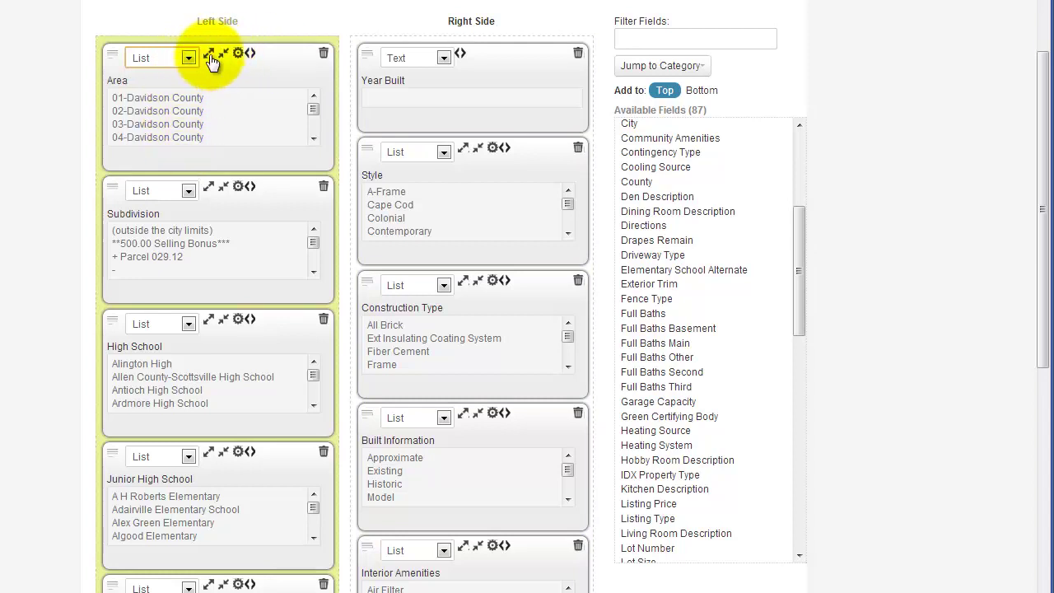
{"action": "left_click", "coordinate": [210, 56]}
{"action": "left_click", "coordinate": [210, 56]}
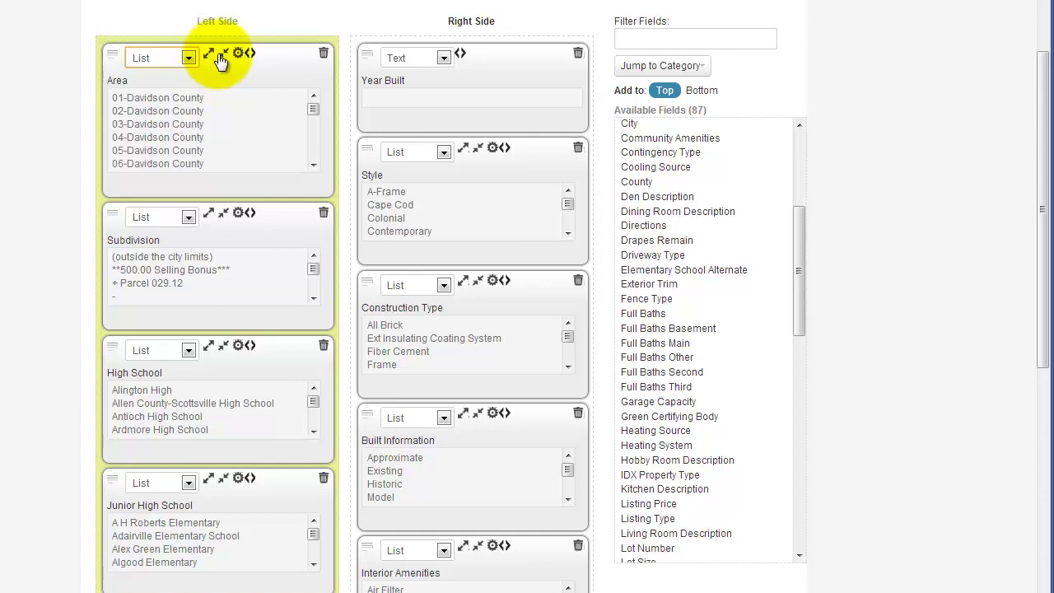
{"action": "left_click", "coordinate": [226, 61]}
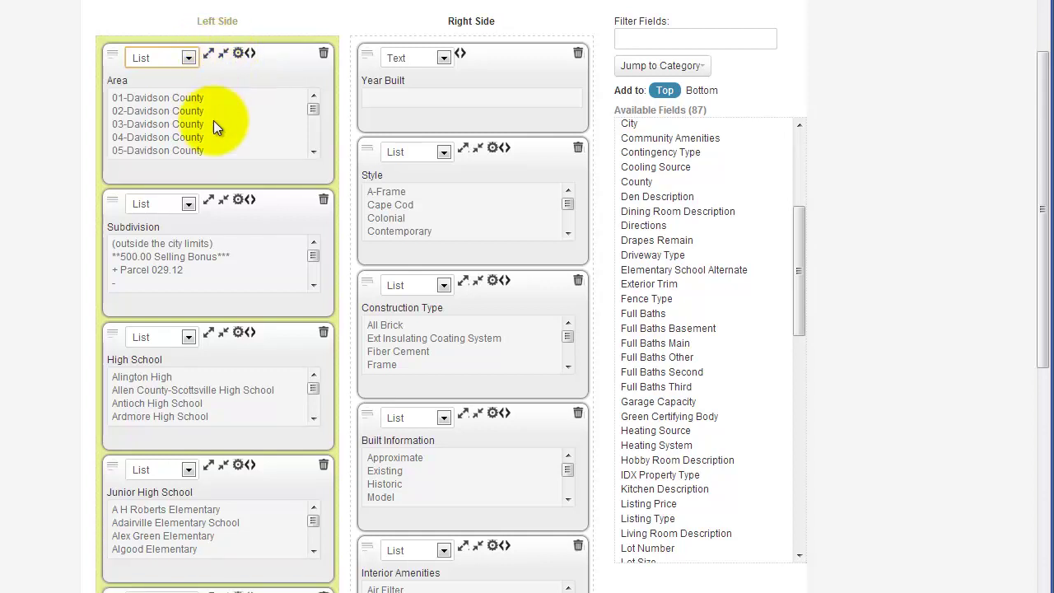
{"action": "scroll", "coordinate": [211, 121], "scroll_direction": "down", "scroll_amount": 10}
{"action": "scroll", "coordinate": [209, 121], "scroll_direction": "up", "scroll_amount": 15}
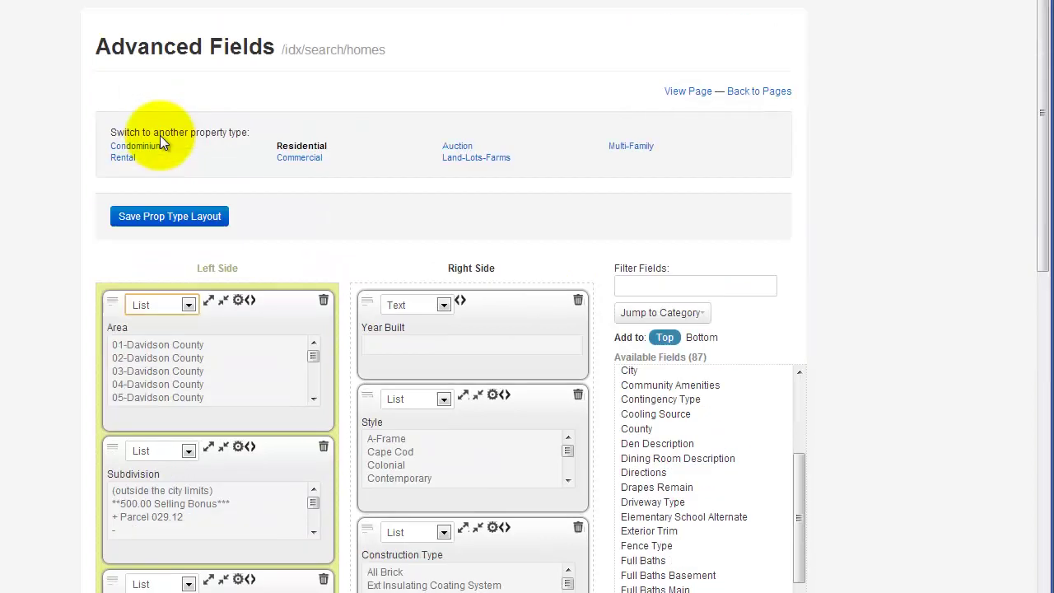
{"action": "scroll", "coordinate": [164, 369], "scroll_direction": "down", "scroll_amount": 4}
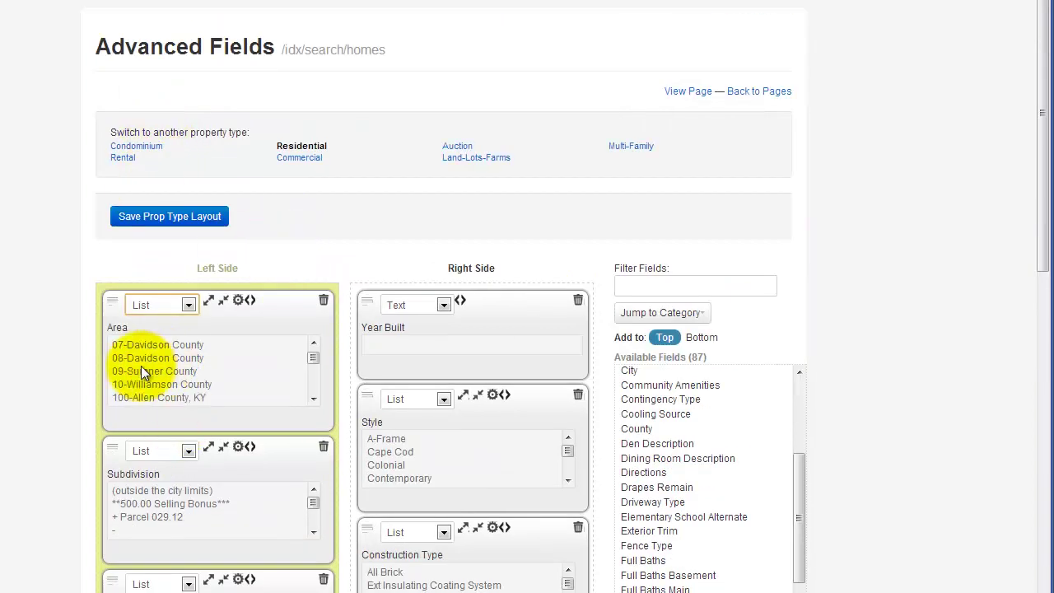
{"action": "scroll", "coordinate": [140, 360], "scroll_direction": "down", "scroll_amount": 3}
{"action": "scroll", "coordinate": [142, 358], "scroll_direction": "up", "scroll_amount": 8}
{"action": "scroll", "coordinate": [284, 374], "scroll_direction": "down", "scroll_amount": 1}
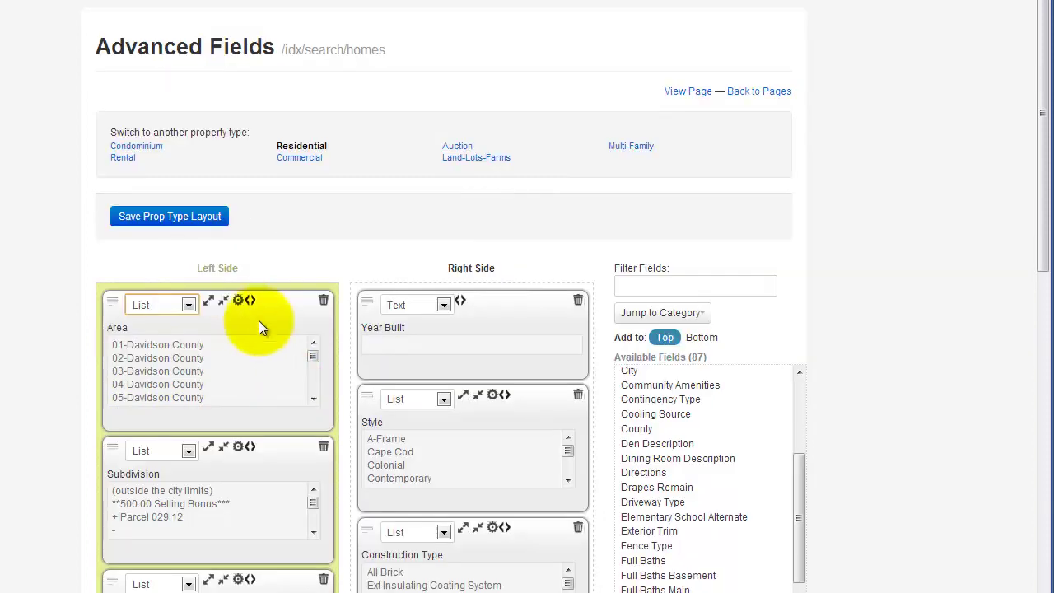
Set Area's Tidy Up Casing and Remove short items to Yes, apply, then open Setup Values.
{"action": "left_click", "coordinate": [239, 304]}
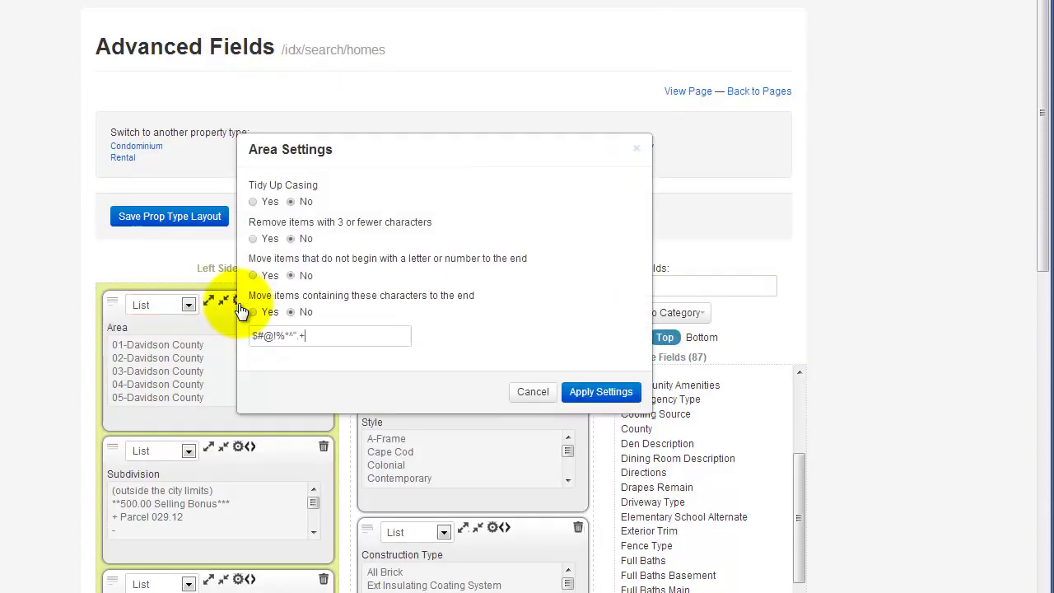
{"action": "left_click", "coordinate": [255, 202]}
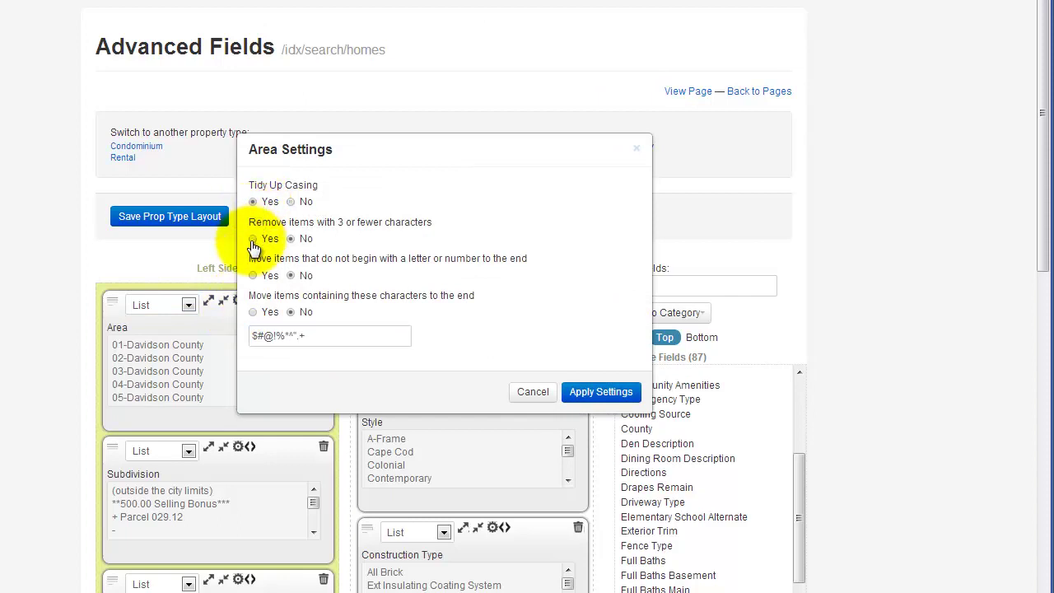
{"action": "left_click", "coordinate": [253, 239]}
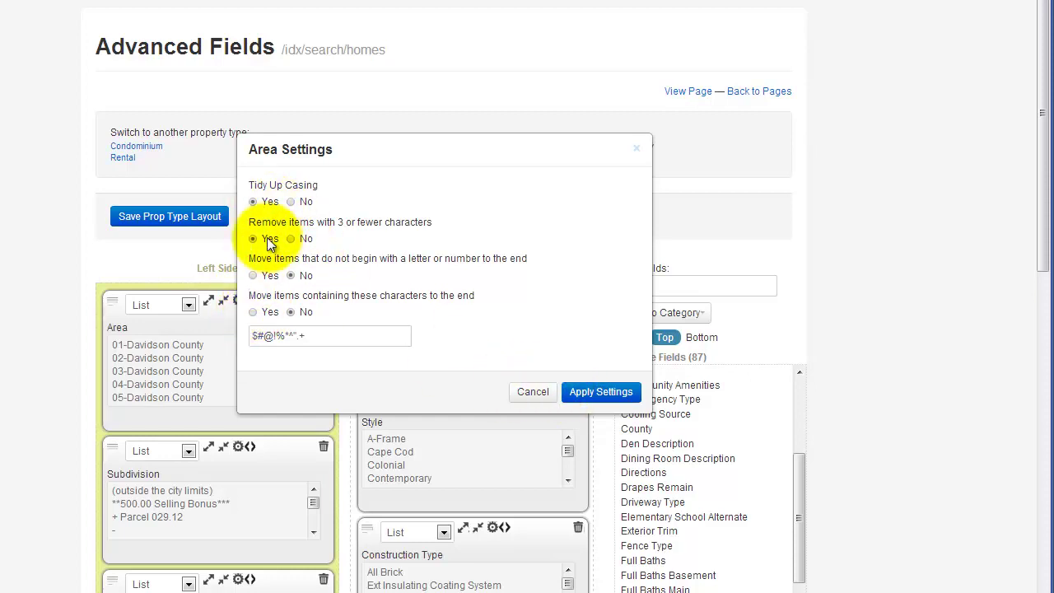
{"action": "left_click", "coordinate": [601, 392]}
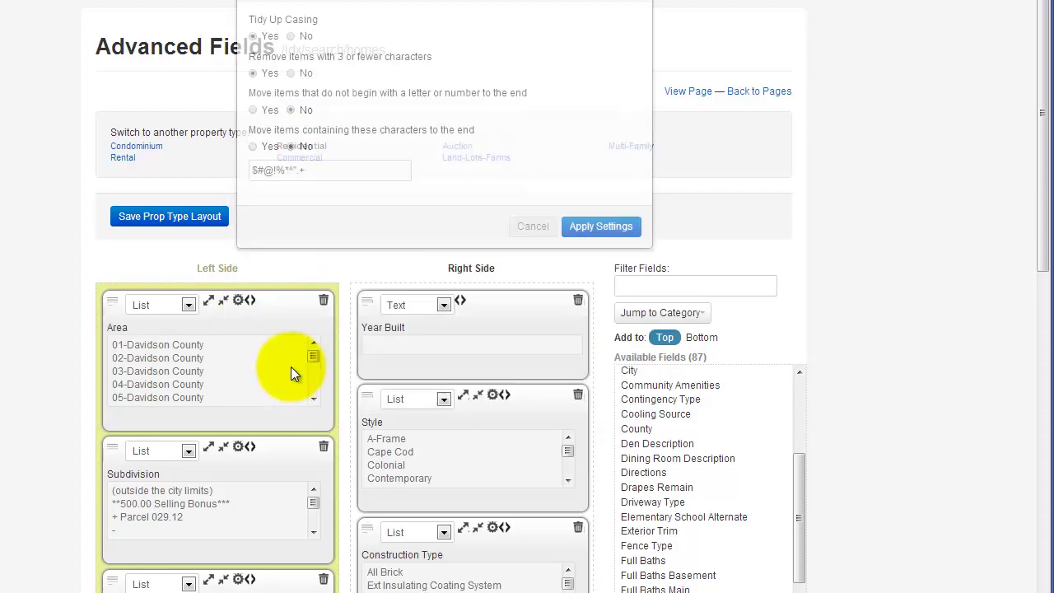
{"action": "scroll", "coordinate": [387, 223], "scroll_direction": "down", "scroll_amount": 1}
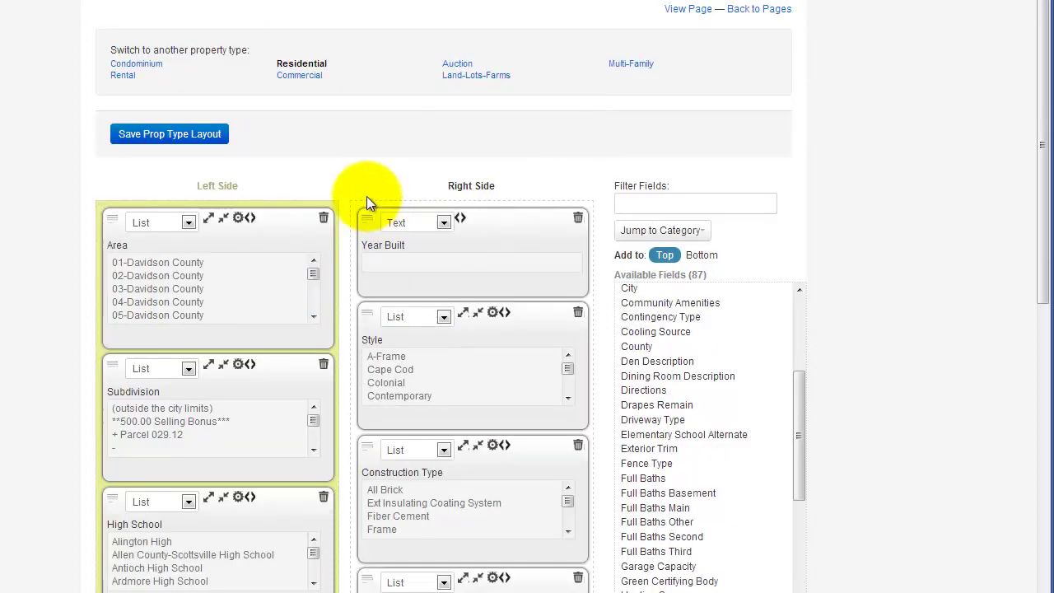
{"action": "left_click", "coordinate": [251, 219]}
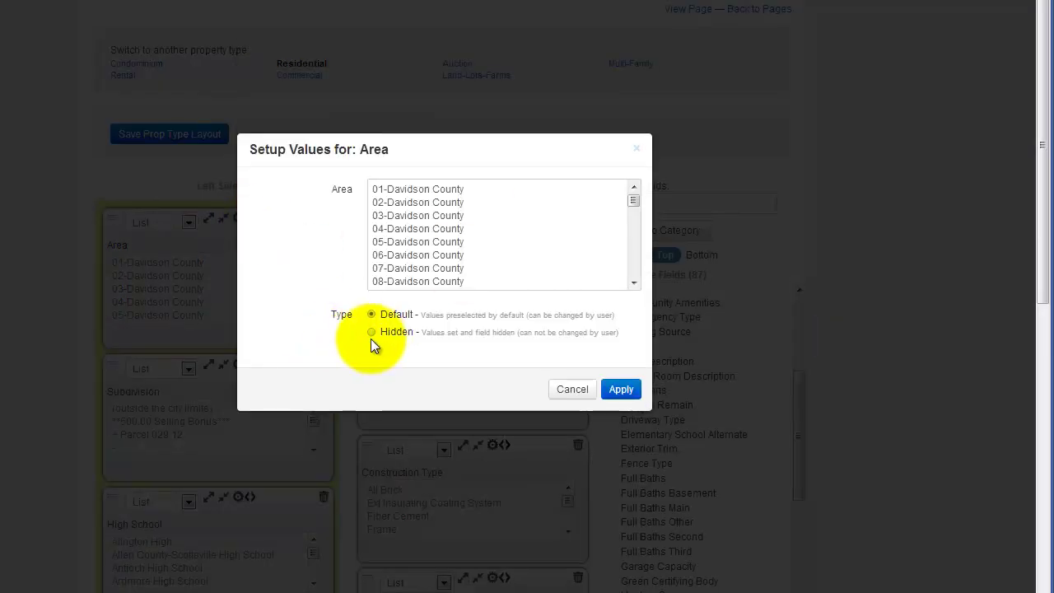
Close Area's value setup unchanged and change Year Built's field type to Min / Max.
{"action": "left_click", "coordinate": [577, 392]}
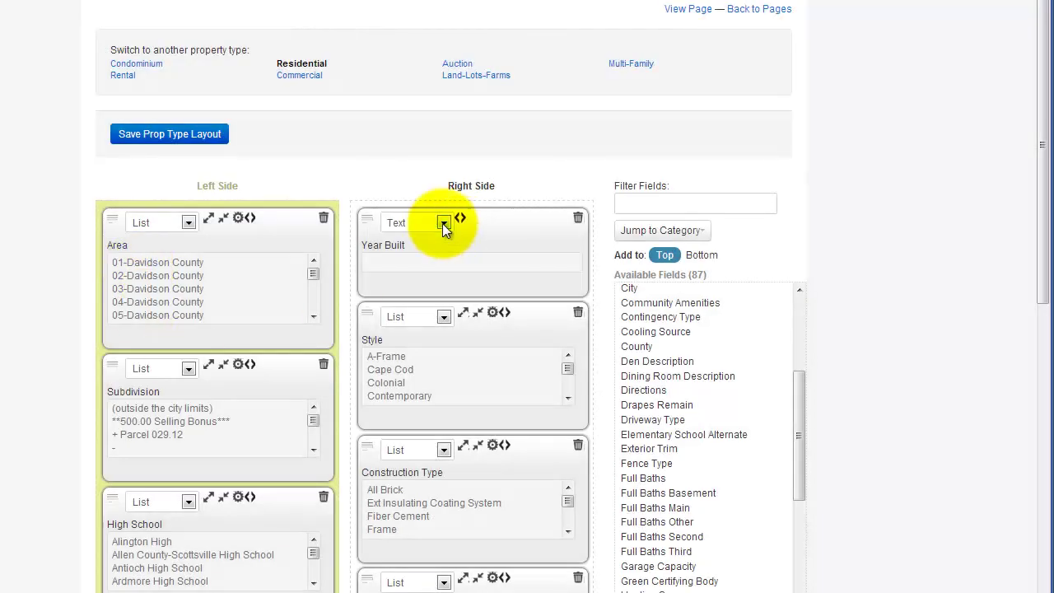
{"action": "left_click", "coordinate": [430, 222]}
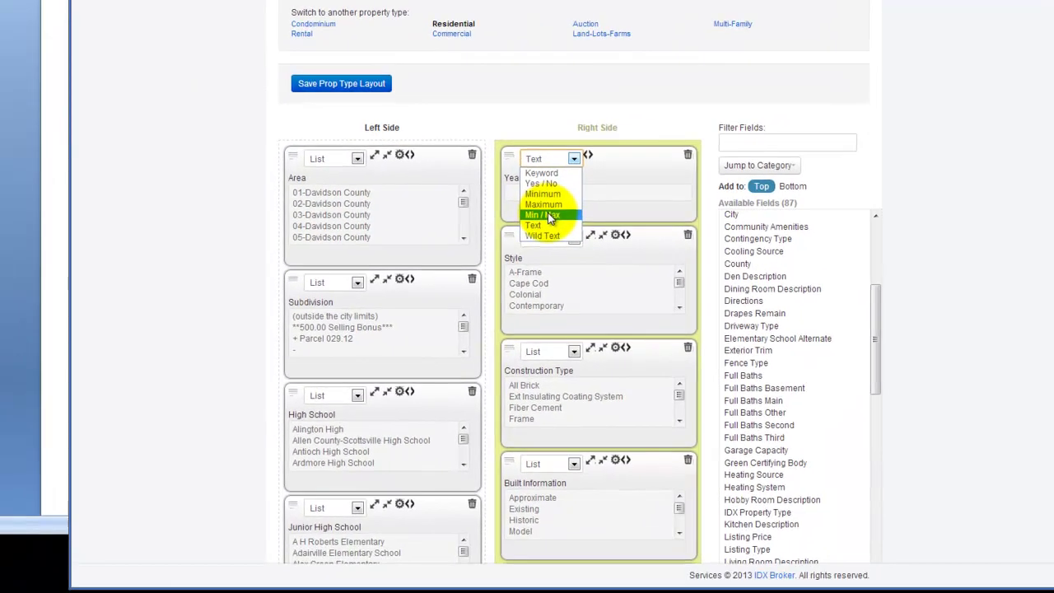
{"action": "left_click", "coordinate": [548, 214]}
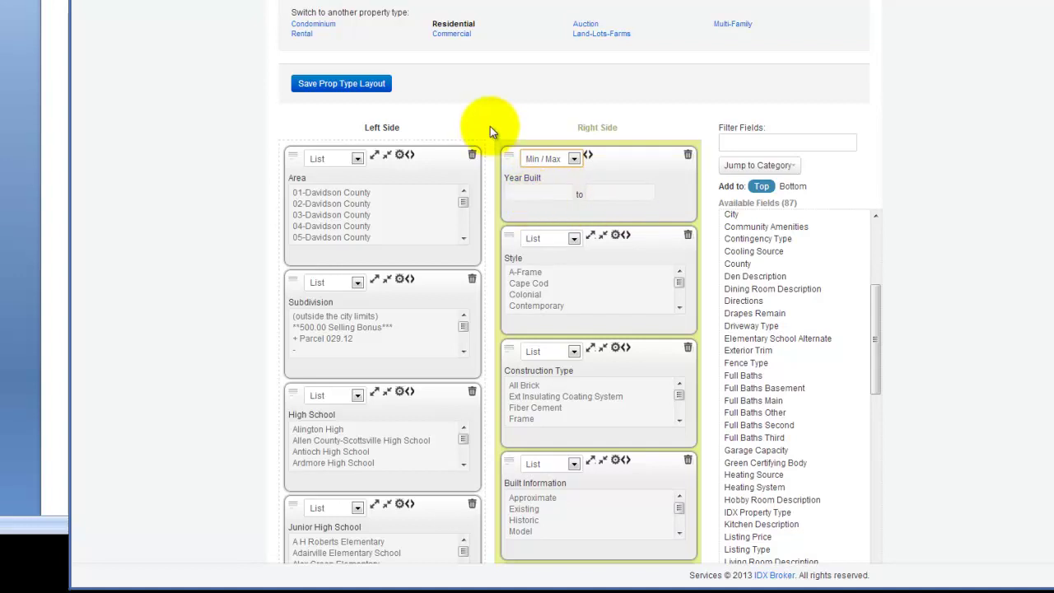
{"action": "scroll", "coordinate": [490, 126], "scroll_direction": "down", "scroll_amount": 2}
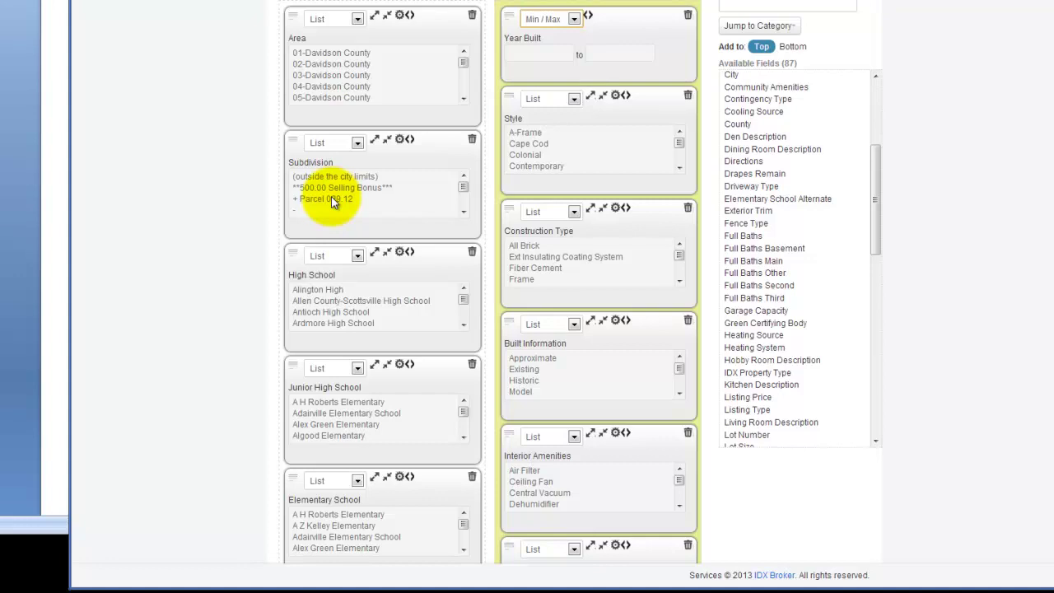
Set Subdivision to tidy casing, moving symbol-led and special-character entries to the end, and apply.
{"action": "left_click", "coordinate": [402, 142]}
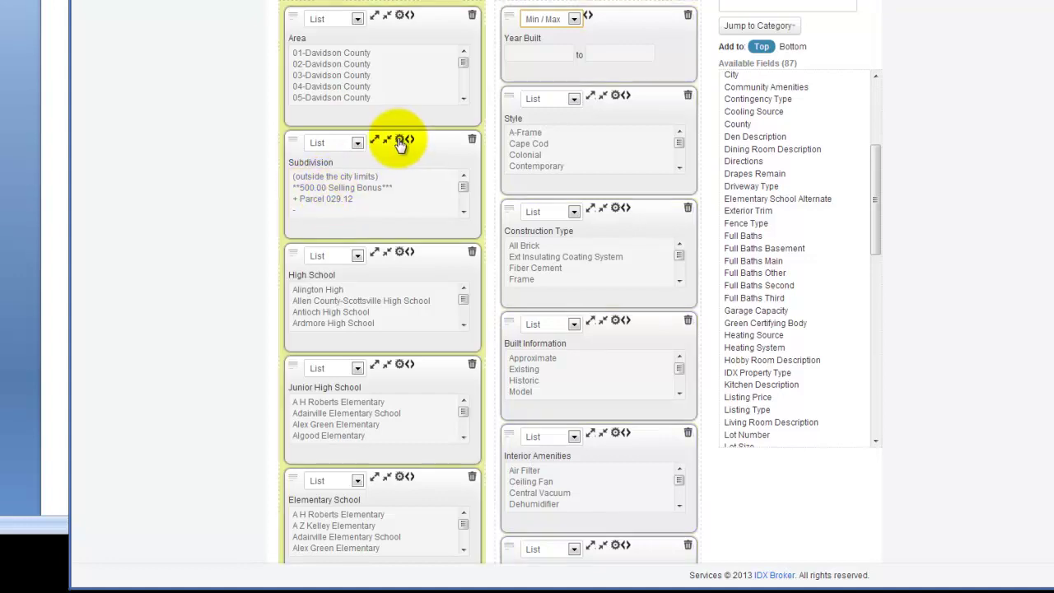
{"action": "left_click", "coordinate": [413, 141]}
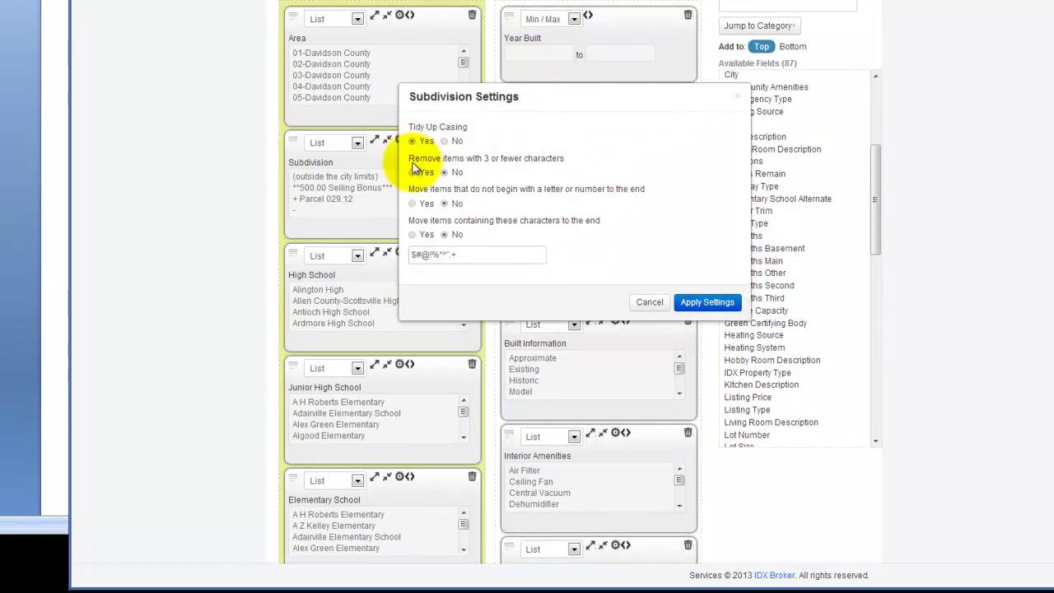
{"action": "left_click", "coordinate": [413, 203]}
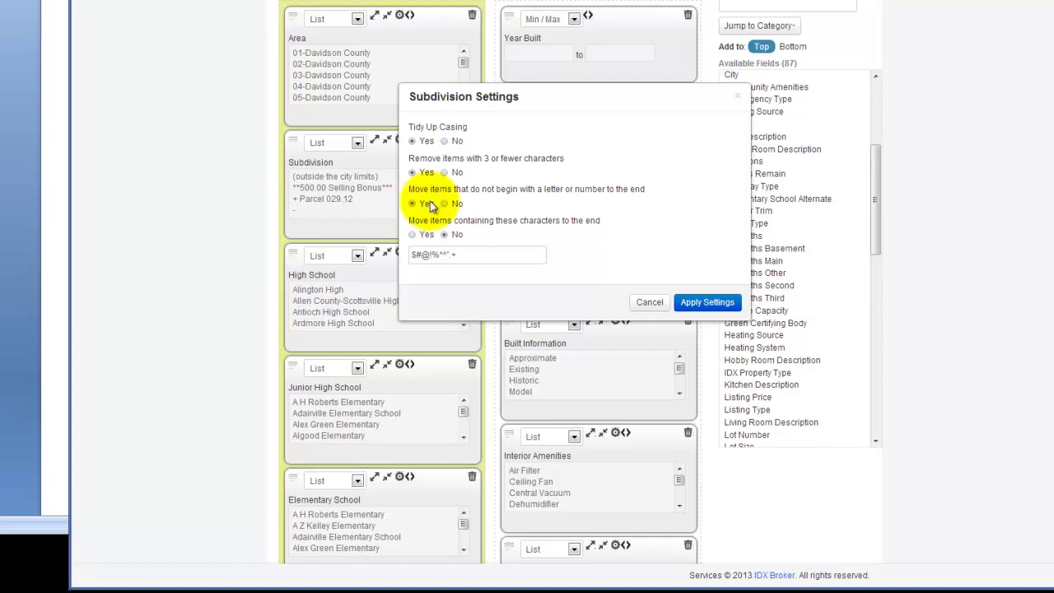
{"action": "left_click", "coordinate": [412, 236]}
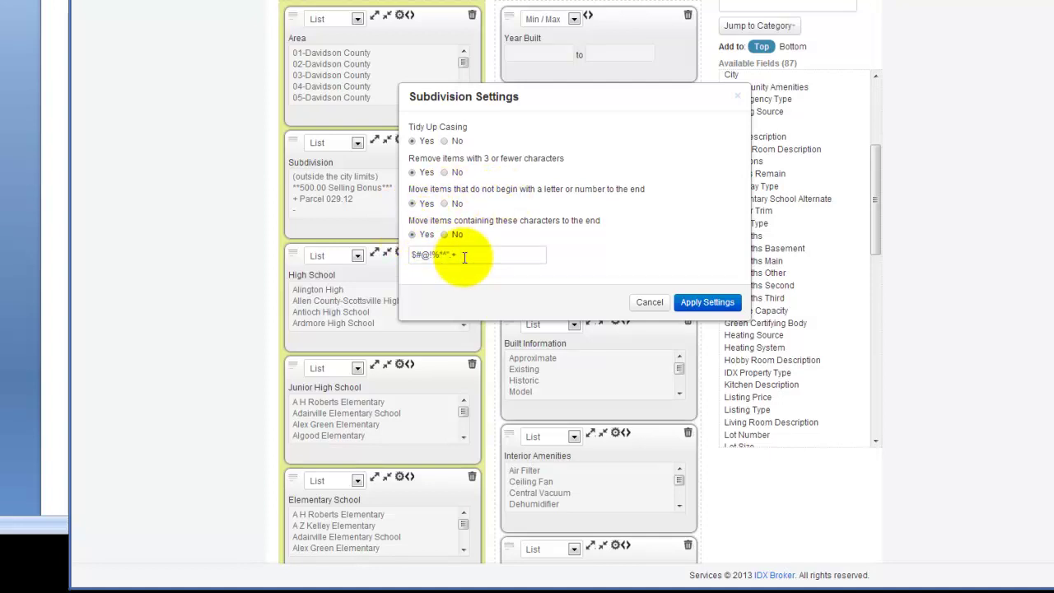
{"action": "left_click", "coordinate": [466, 257]}
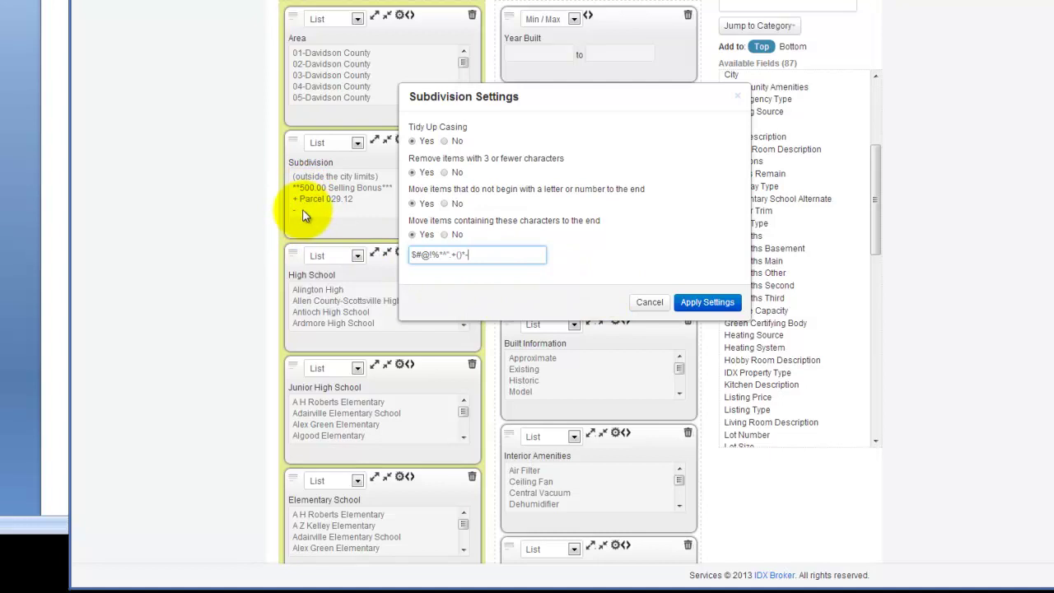
{"action": "left_click", "coordinate": [704, 302]}
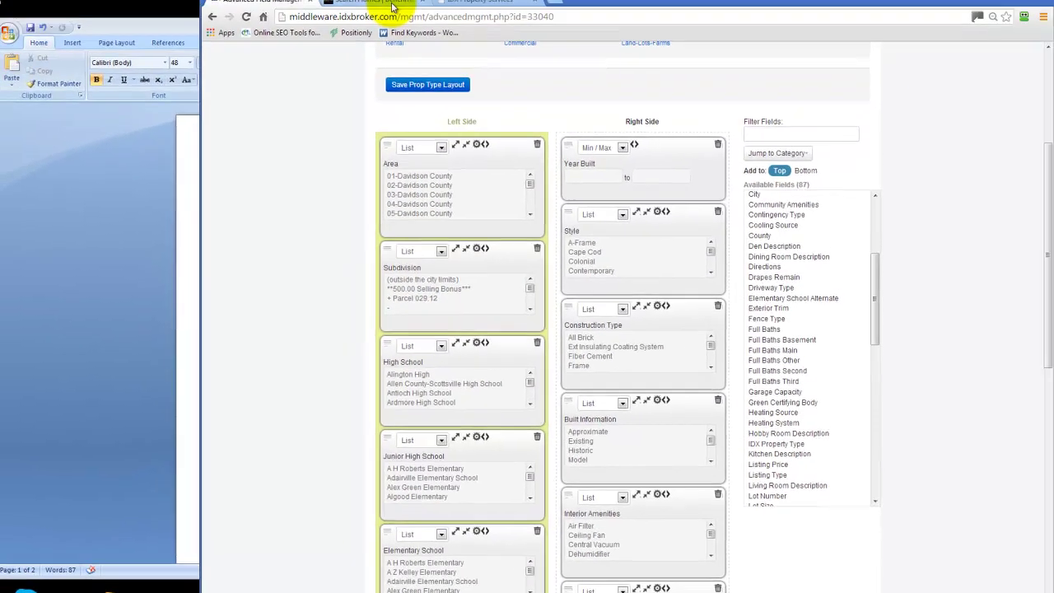
Reload the Benchmark search page, see subdivisions start at '10 Acres', then return to the layout editor.
{"action": "left_click", "coordinate": [387, 9]}
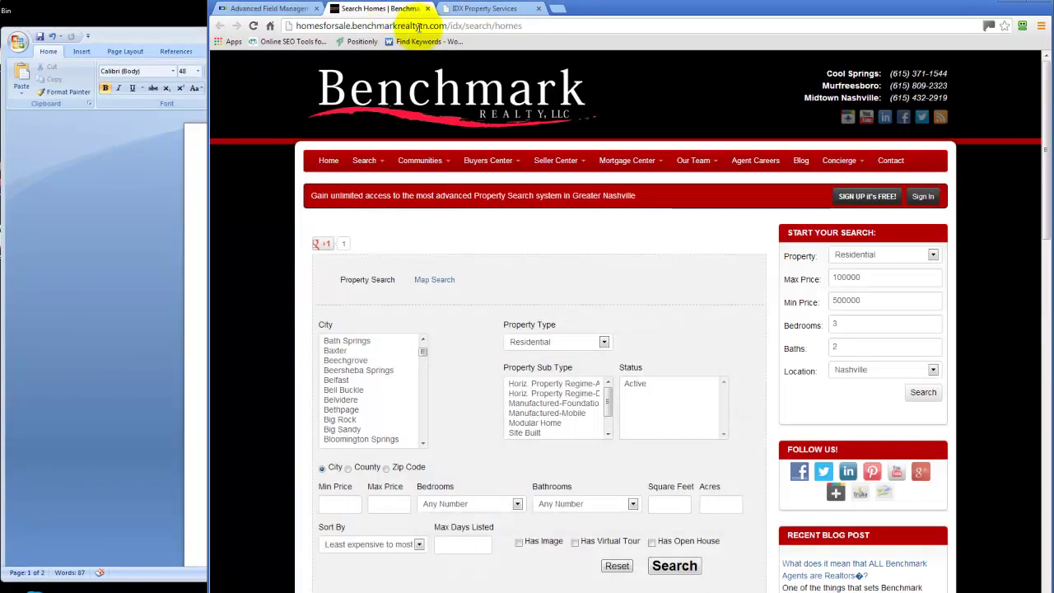
{"action": "left_click", "coordinate": [420, 26]}
{"action": "key", "text": "Return"}
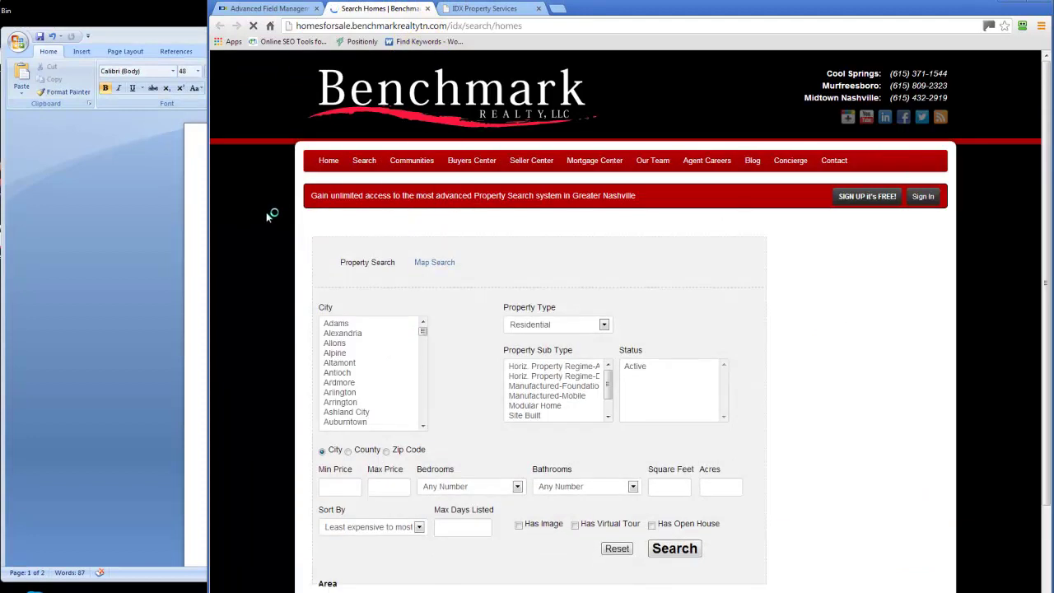
{"action": "scroll", "coordinate": [265, 220], "scroll_direction": "down", "scroll_amount": 5}
{"action": "scroll", "coordinate": [268, 216], "scroll_direction": "down", "scroll_amount": 1}
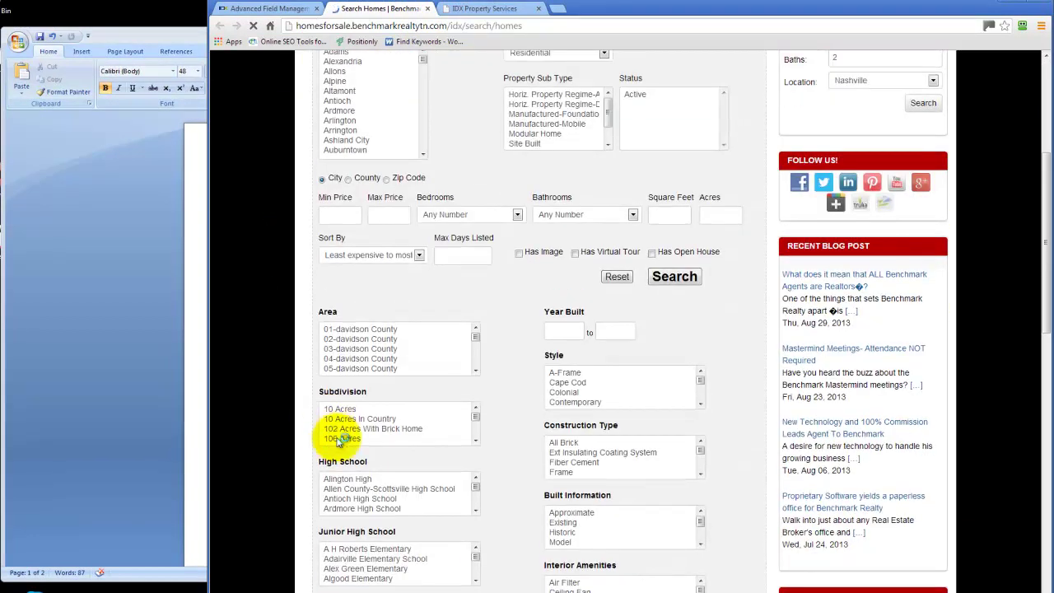
{"action": "left_click", "coordinate": [285, 13]}
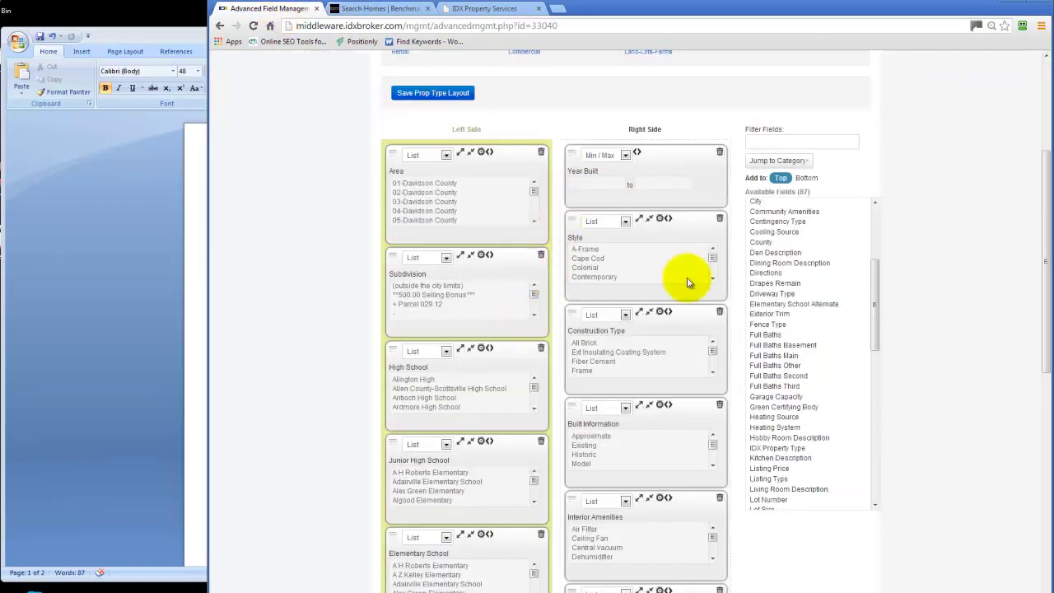
Change the Residential layout's Handicap Accessible field type from a list to Yes / No.
{"action": "scroll", "coordinate": [741, 325], "scroll_direction": "down", "scroll_amount": 3}
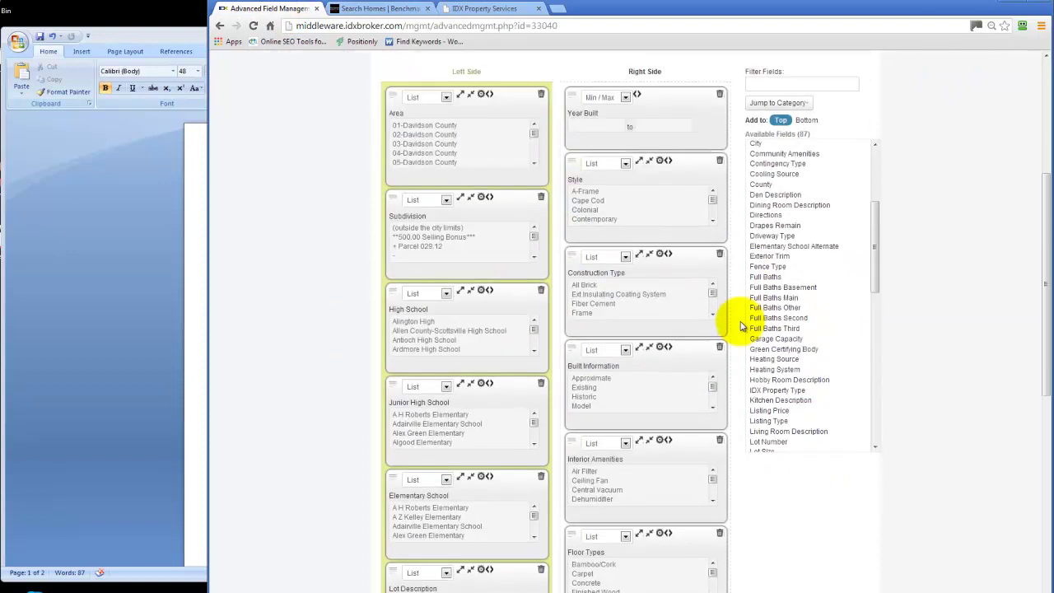
{"action": "scroll", "coordinate": [741, 325], "scroll_direction": "down", "scroll_amount": 1}
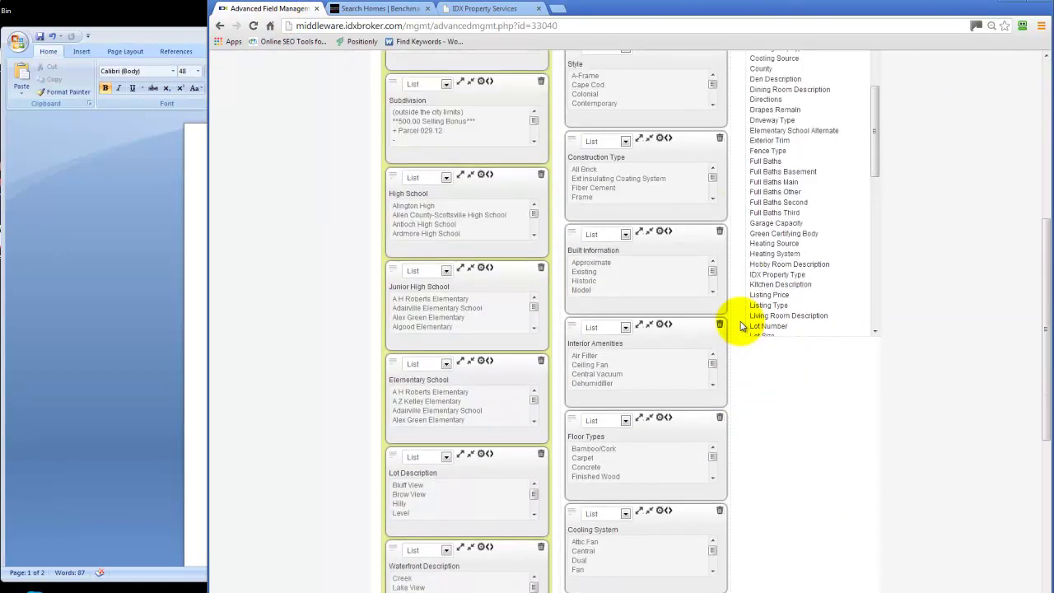
{"action": "scroll", "coordinate": [741, 325], "scroll_direction": "down", "scroll_amount": 1}
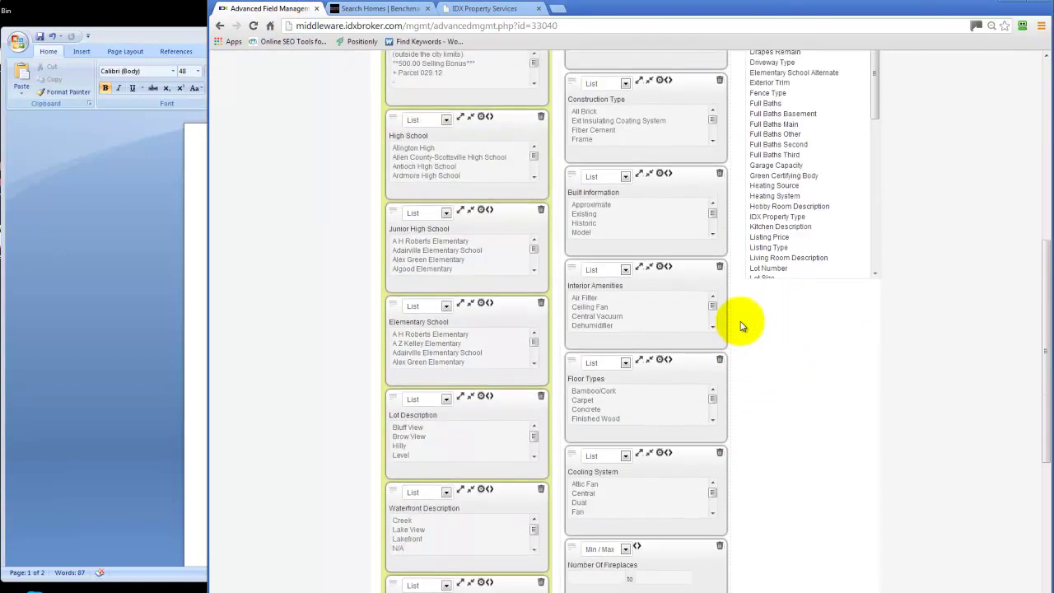
{"action": "scroll", "coordinate": [741, 325], "scroll_direction": "down", "scroll_amount": 1}
{"action": "scroll", "coordinate": [741, 326], "scroll_direction": "down", "scroll_amount": 1}
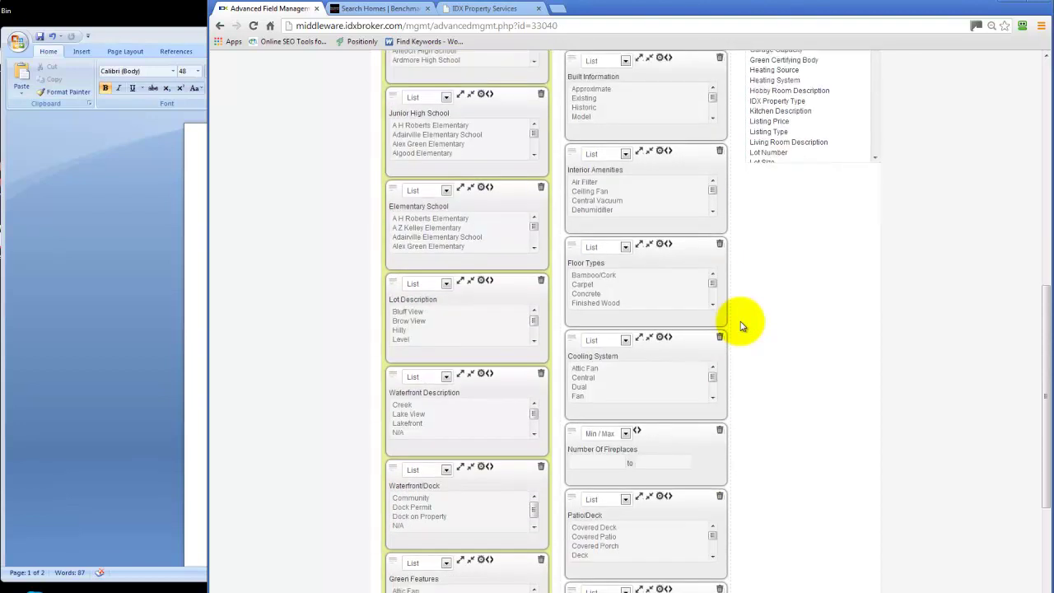
{"action": "scroll", "coordinate": [741, 325], "scroll_direction": "down", "scroll_amount": 1}
{"action": "scroll", "coordinate": [741, 326], "scroll_direction": "down", "scroll_amount": 1}
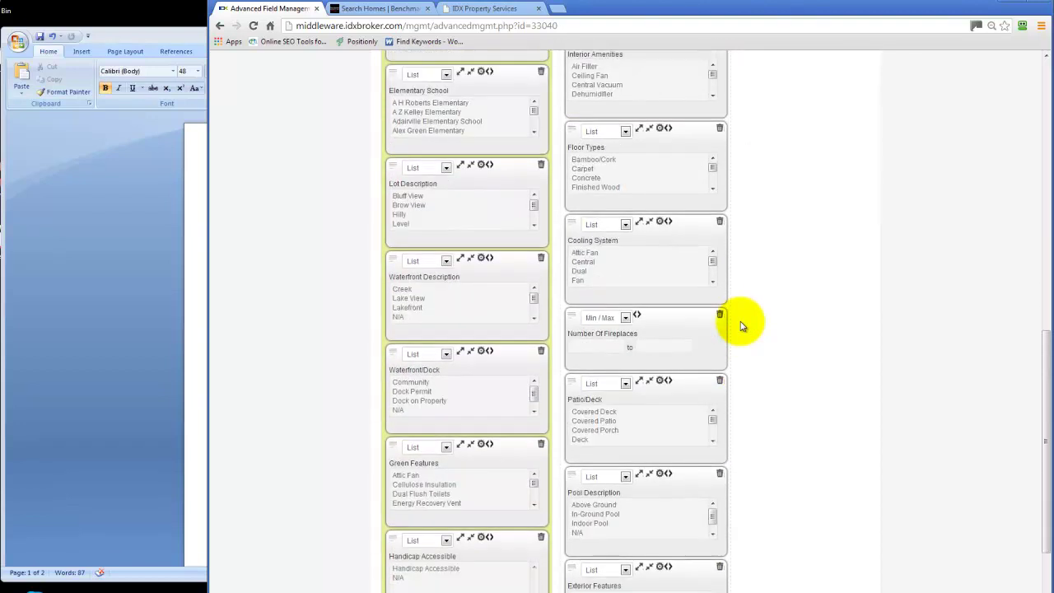
{"action": "scroll", "coordinate": [741, 326], "scroll_direction": "down", "scroll_amount": 1}
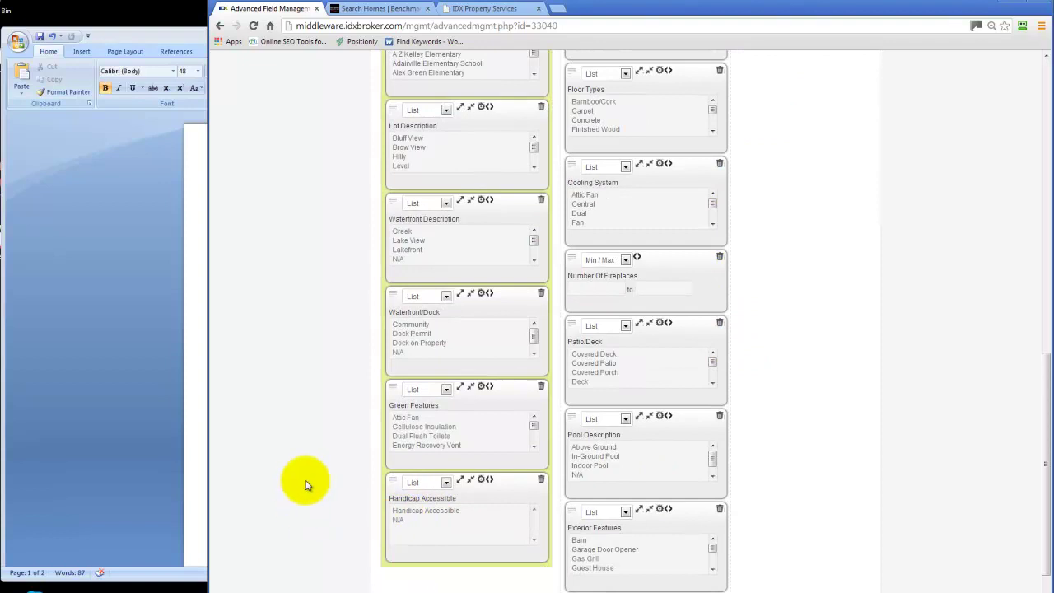
{"action": "scroll", "coordinate": [307, 484], "scroll_direction": "down", "scroll_amount": 2}
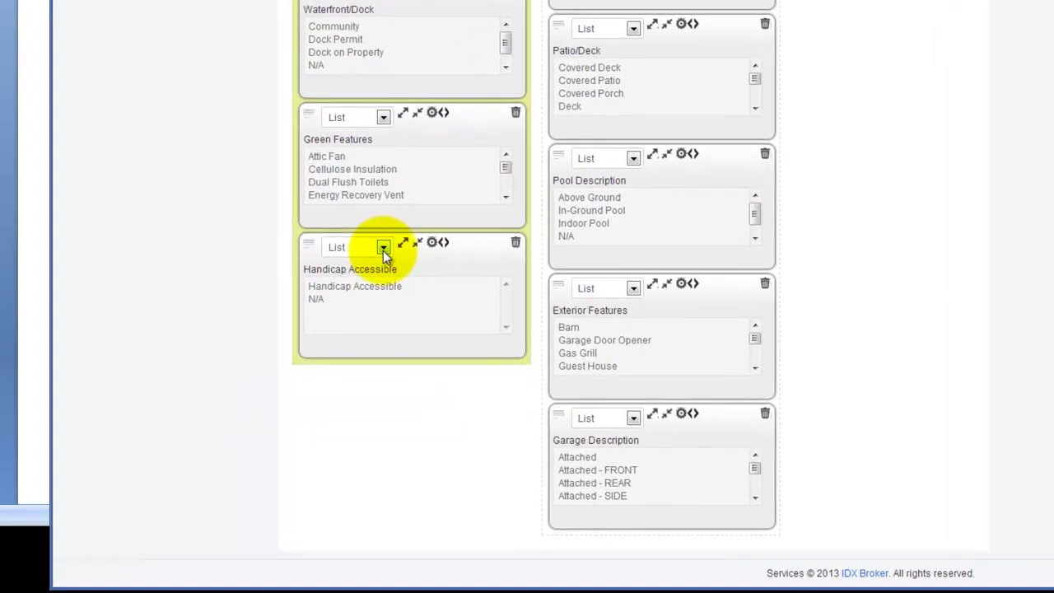
{"action": "left_click", "coordinate": [446, 382]}
{"action": "left_click", "coordinate": [355, 296]}
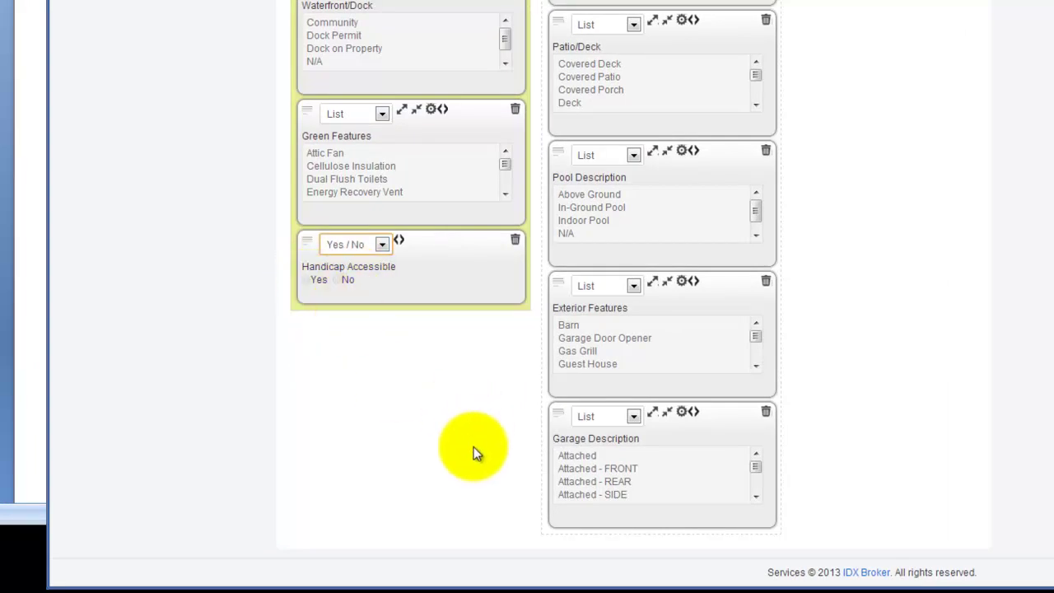
{"action": "scroll", "coordinate": [470, 452], "scroll_direction": "up", "scroll_amount": 1}
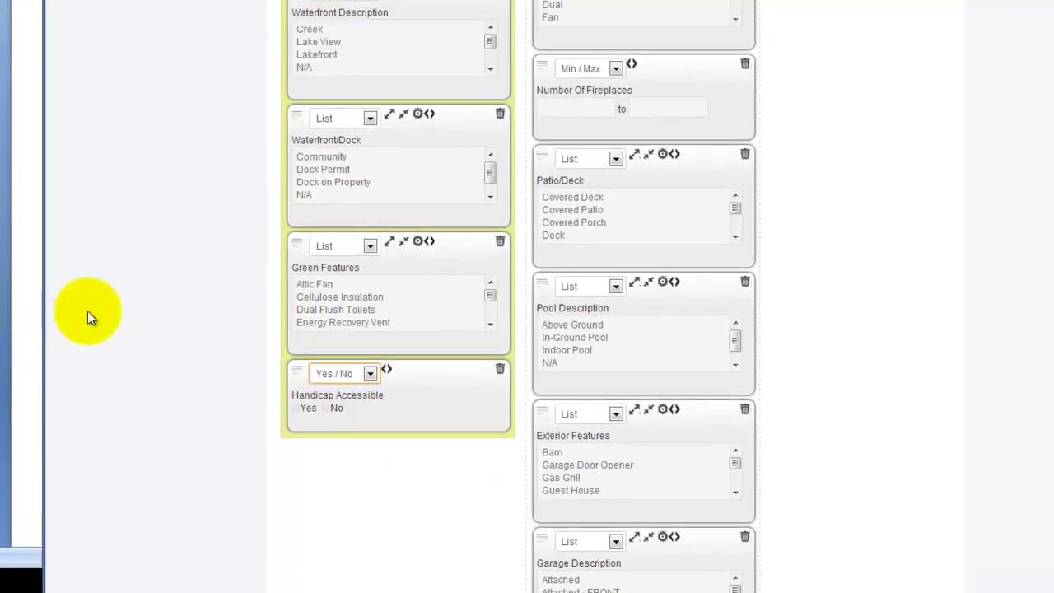
{"action": "scroll", "coordinate": [114, 320], "scroll_direction": "up", "scroll_amount": 2}
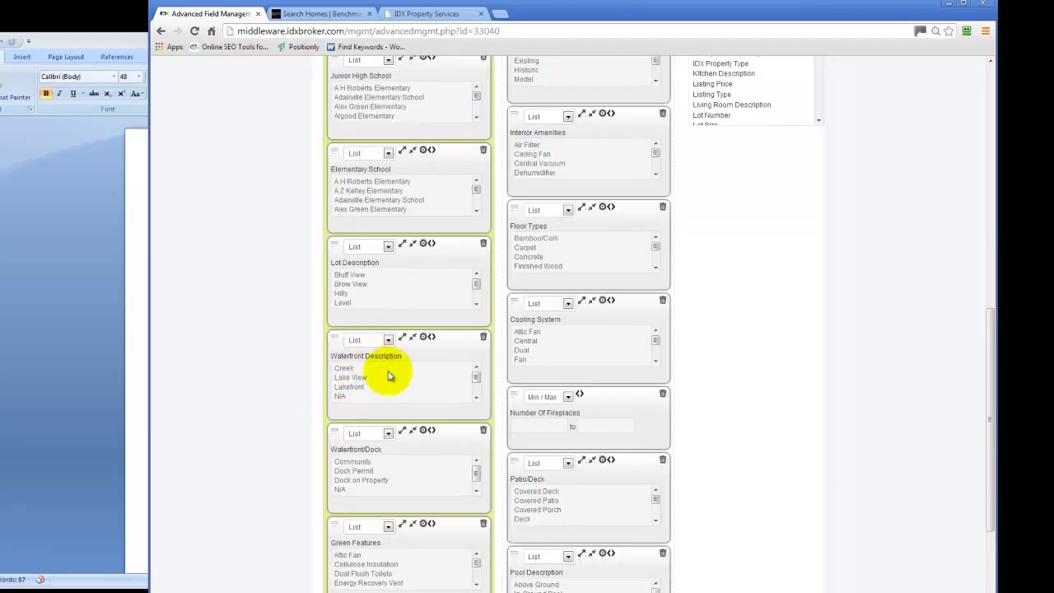
{"action": "left_click", "coordinate": [388, 340]}
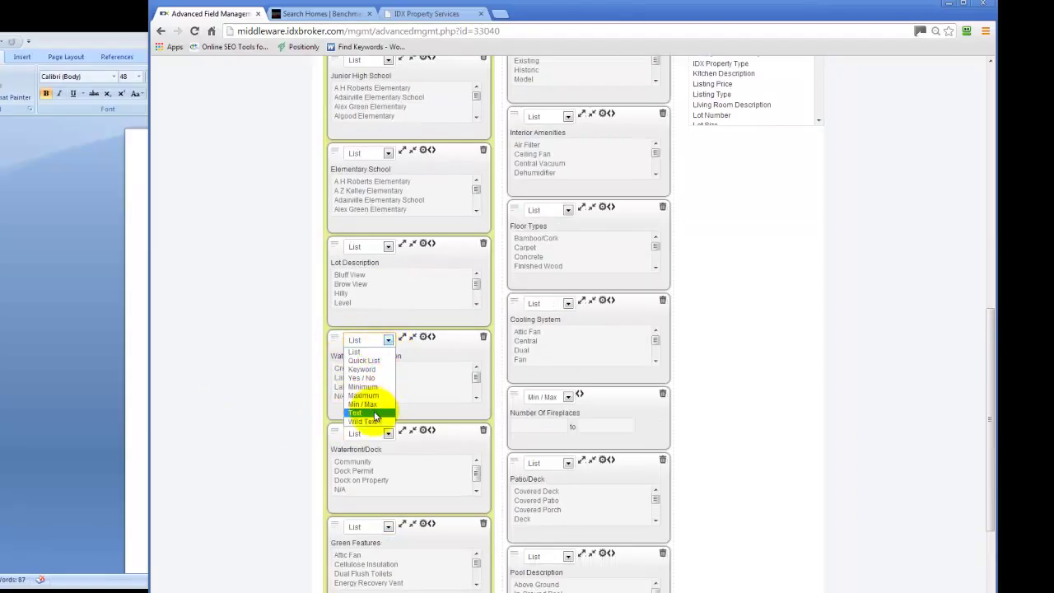
{"action": "left_click", "coordinate": [270, 323]}
{"action": "scroll", "coordinate": [272, 325], "scroll_direction": "up", "scroll_amount": 1}
{"action": "scroll", "coordinate": [276, 337], "scroll_direction": "up", "scroll_amount": 5}
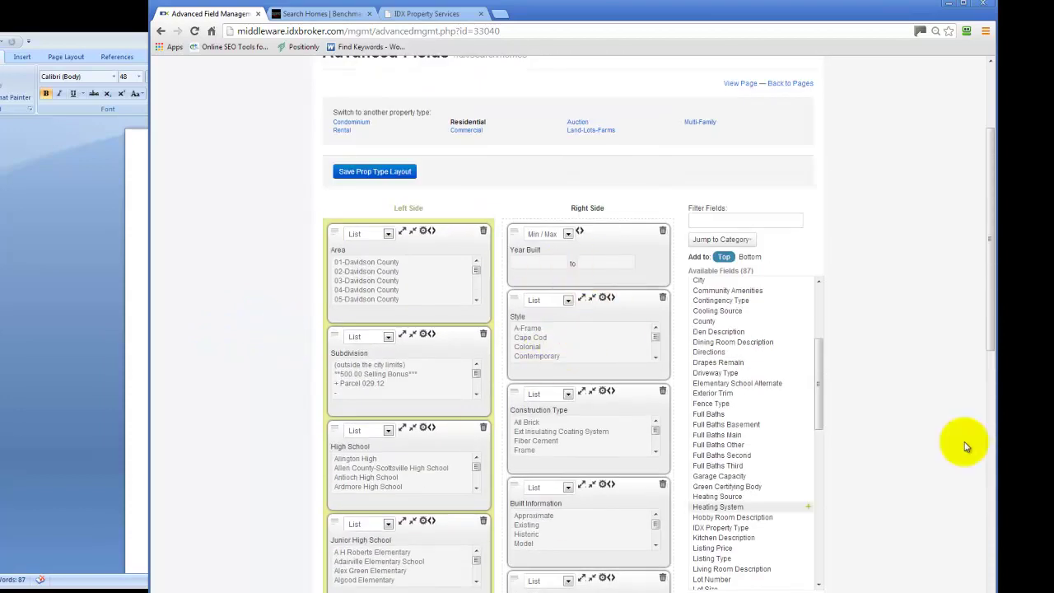
{"action": "scroll", "coordinate": [901, 325], "scroll_direction": "up", "scroll_amount": 2}
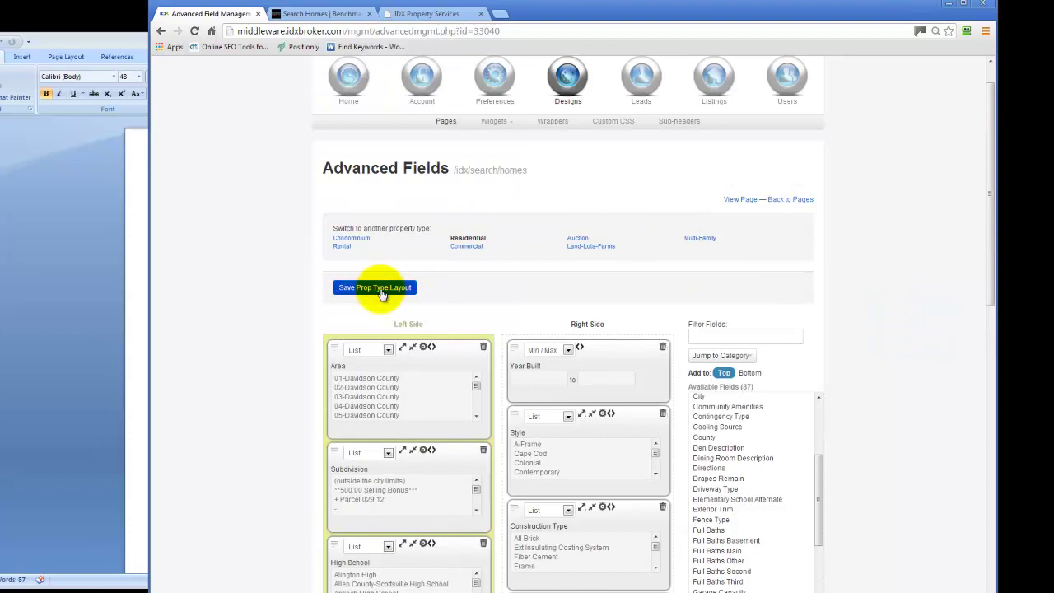
Save the Residential layout and reload the search page to see Handicap Accessible as Yes/No.
{"action": "left_click", "coordinate": [381, 290]}
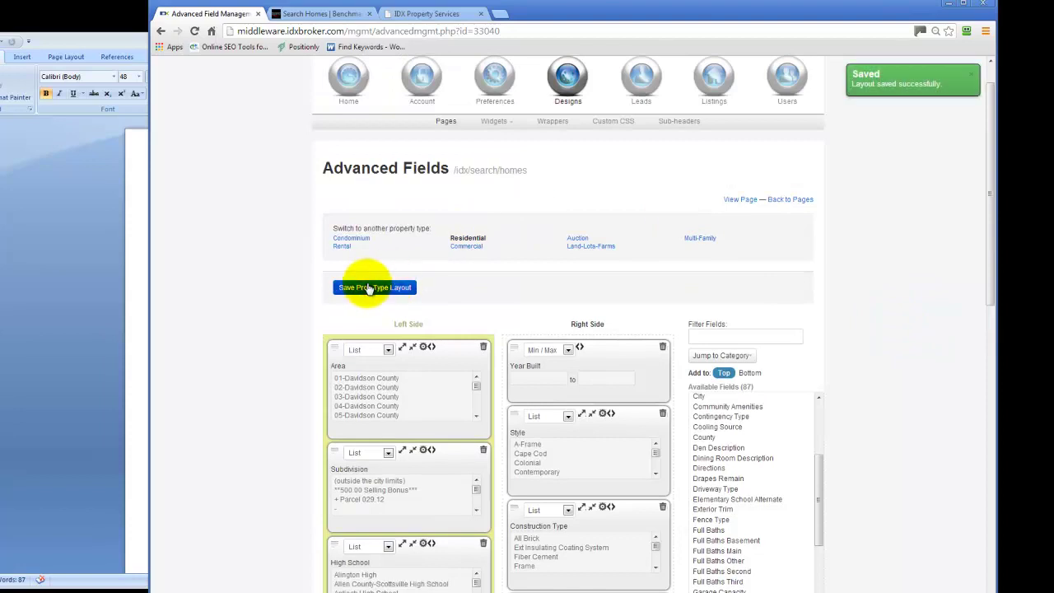
{"action": "left_click", "coordinate": [325, 14]}
{"action": "left_click", "coordinate": [344, 31]}
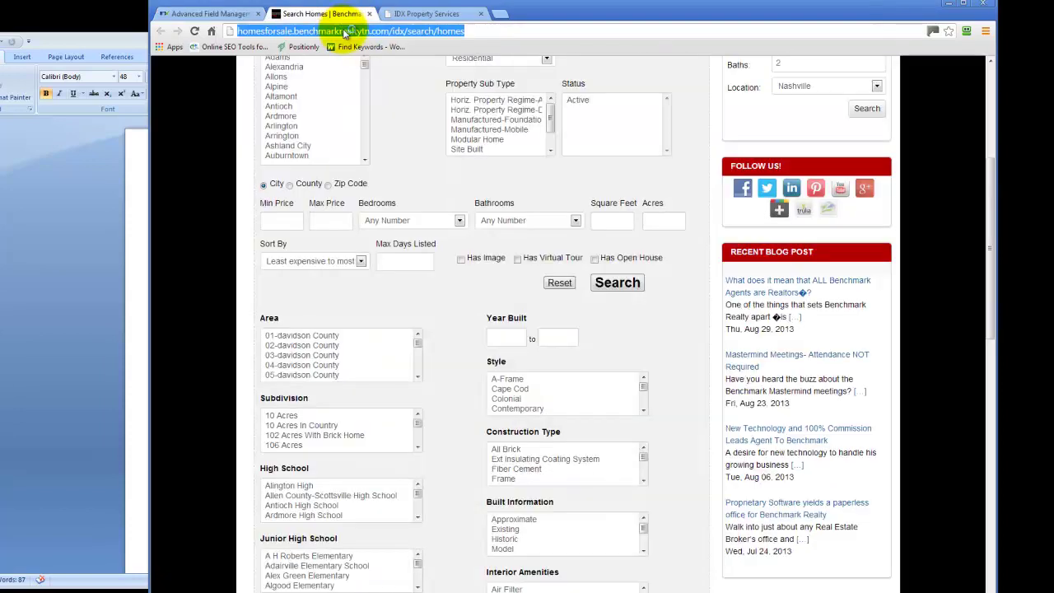
{"action": "key", "text": "Return"}
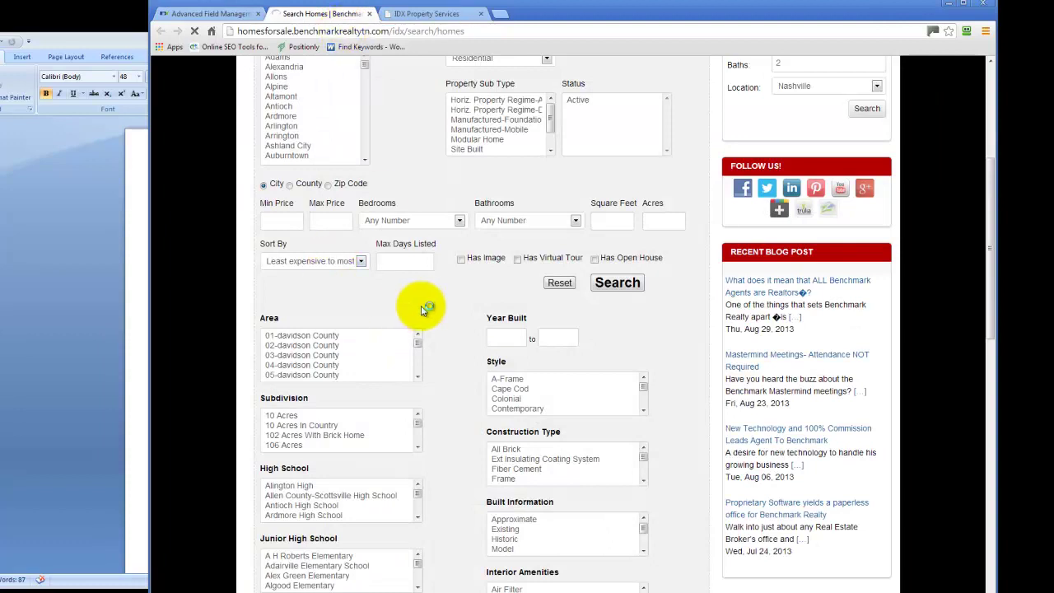
{"action": "scroll", "coordinate": [452, 299], "scroll_direction": "down", "scroll_amount": 10}
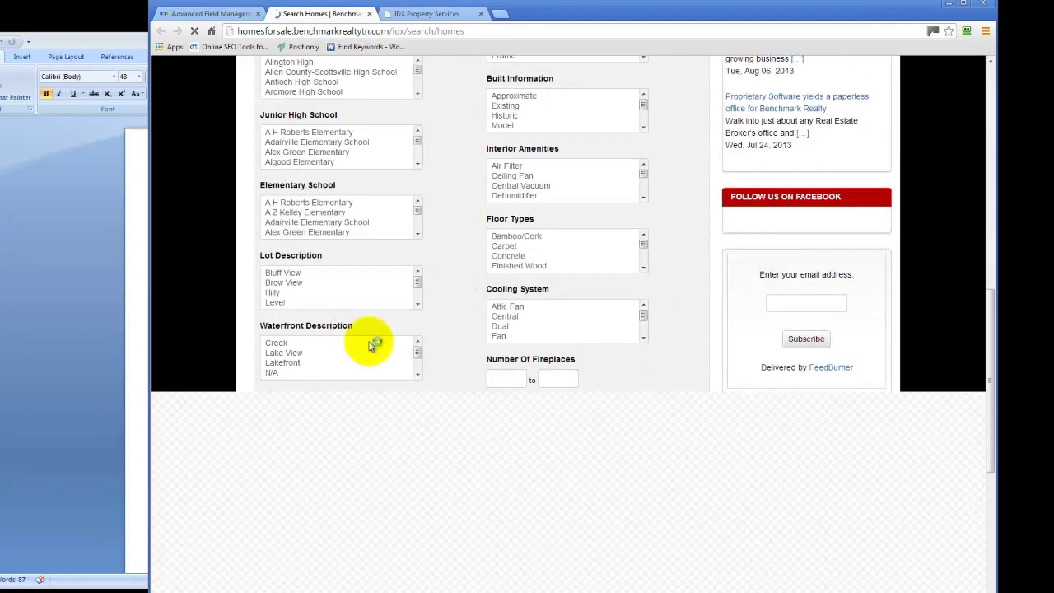
{"action": "scroll", "coordinate": [474, 410], "scroll_direction": "down", "scroll_amount": 2}
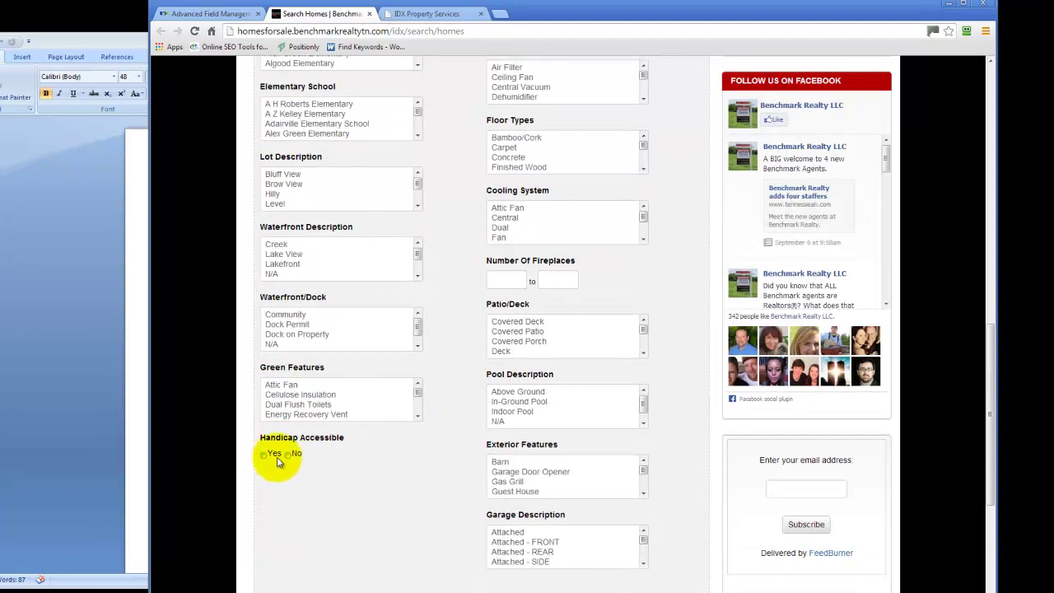
{"action": "scroll", "coordinate": [428, 247], "scroll_direction": "up", "scroll_amount": 12}
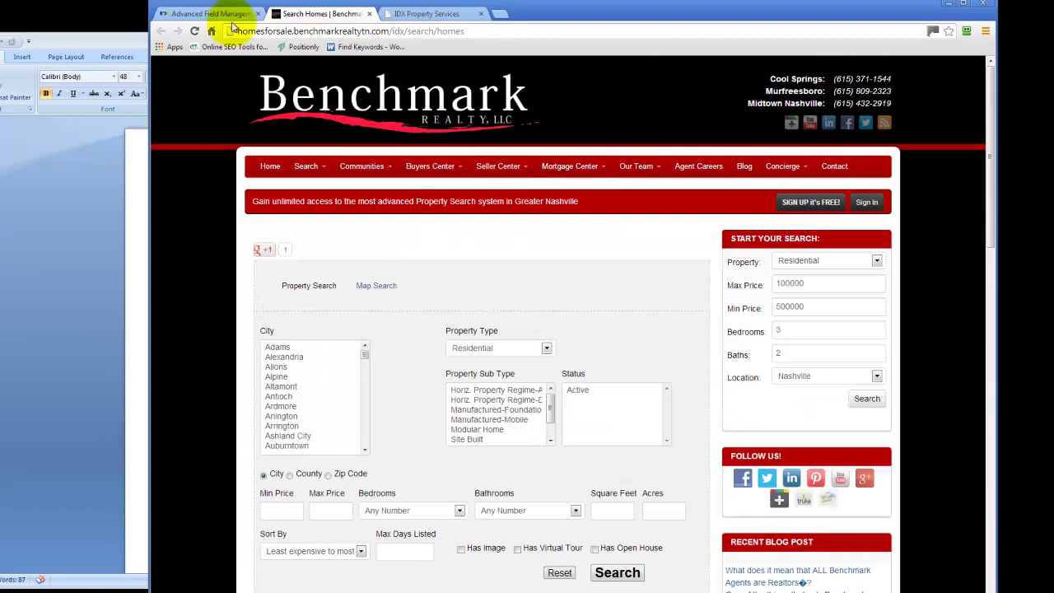
Clear the static wrapper cache under Designs > Wrappers, then return to the IDX admin page.
{"action": "left_click", "coordinate": [222, 14]}
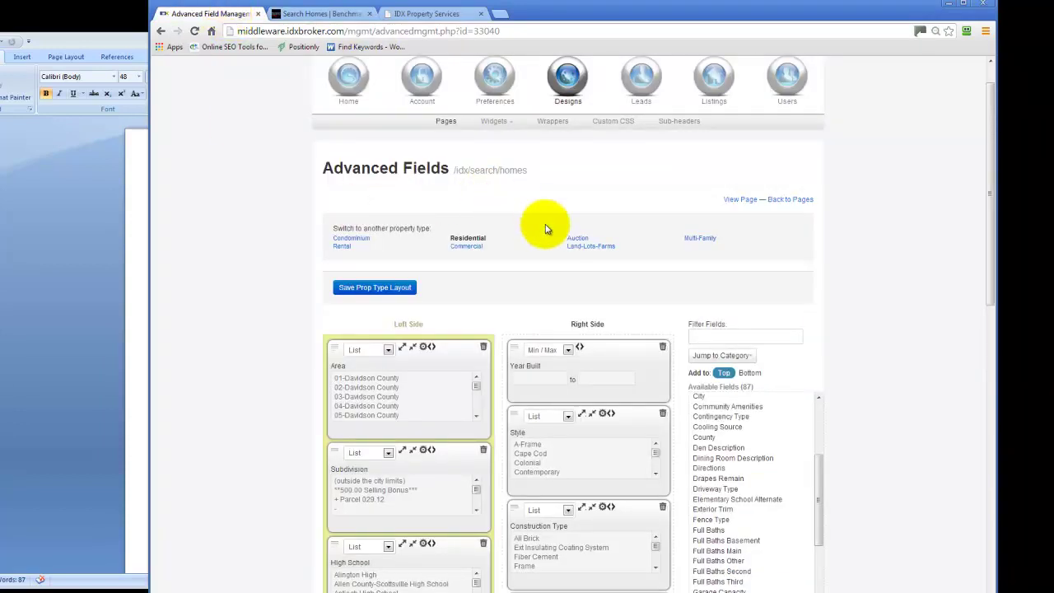
{"action": "scroll", "coordinate": [556, 231], "scroll_direction": "up", "scroll_amount": 1}
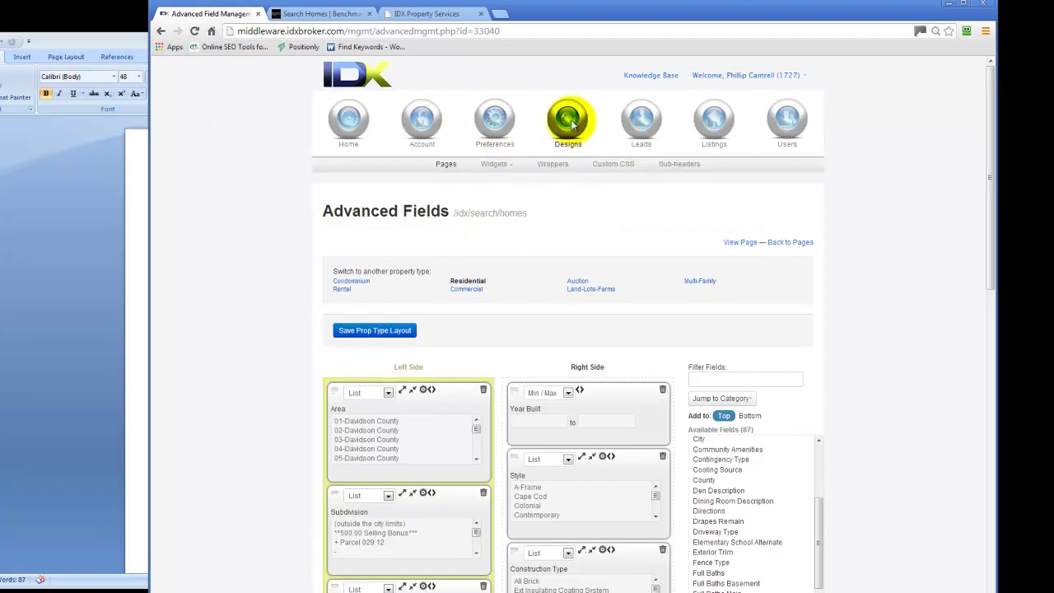
{"action": "left_click", "coordinate": [552, 165]}
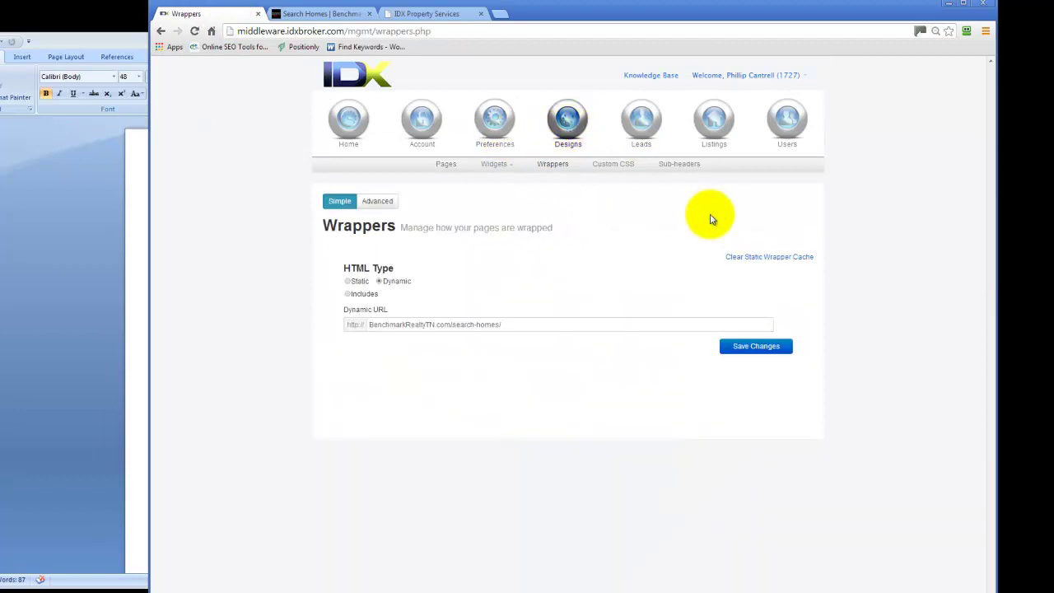
{"action": "left_click", "coordinate": [766, 260]}
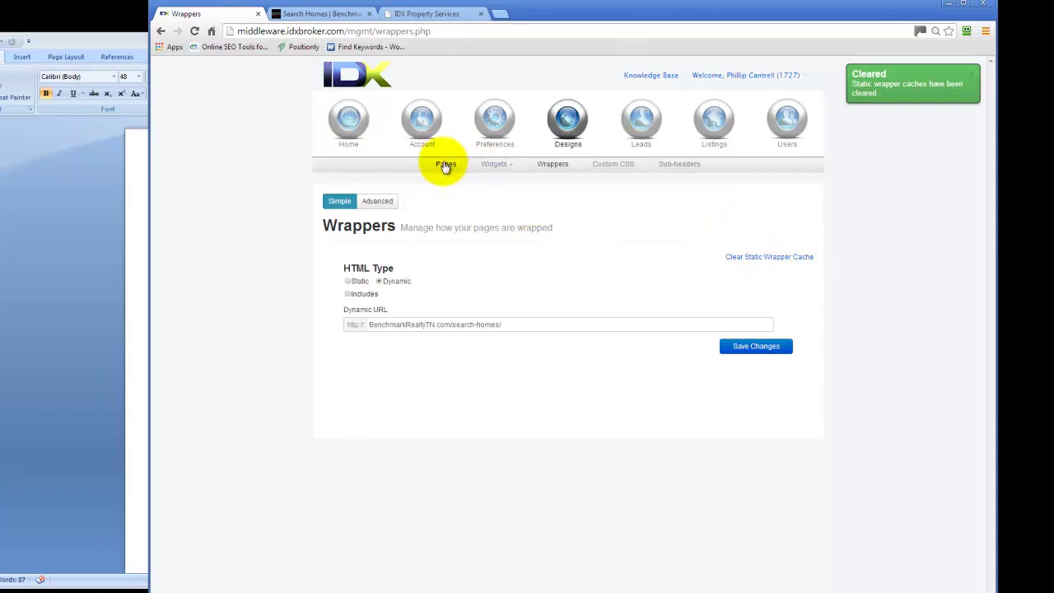
{"action": "left_click", "coordinate": [322, 14]}
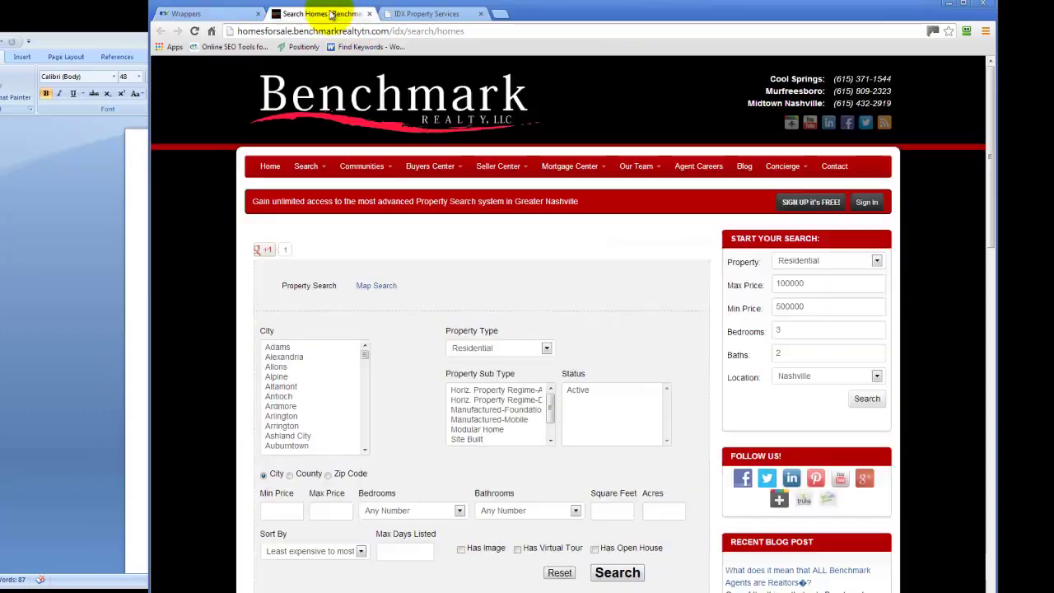
{"action": "left_click", "coordinate": [212, 13]}
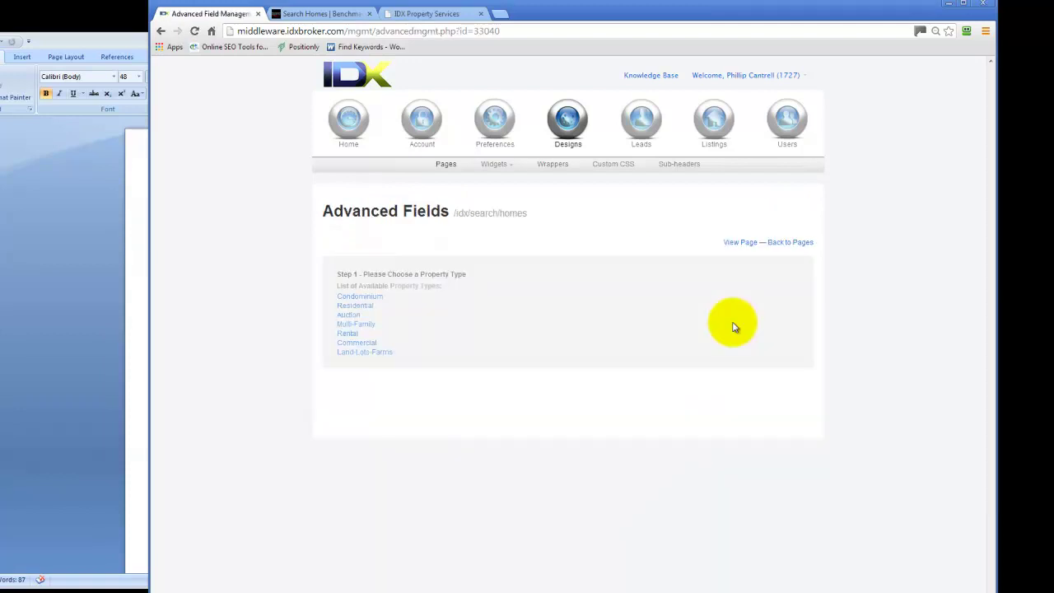
Open the Condominium field layout and move Development to the top of the Left Side column.
{"action": "left_click", "coordinate": [359, 308]}
{"action": "left_click", "coordinate": [499, 295]}
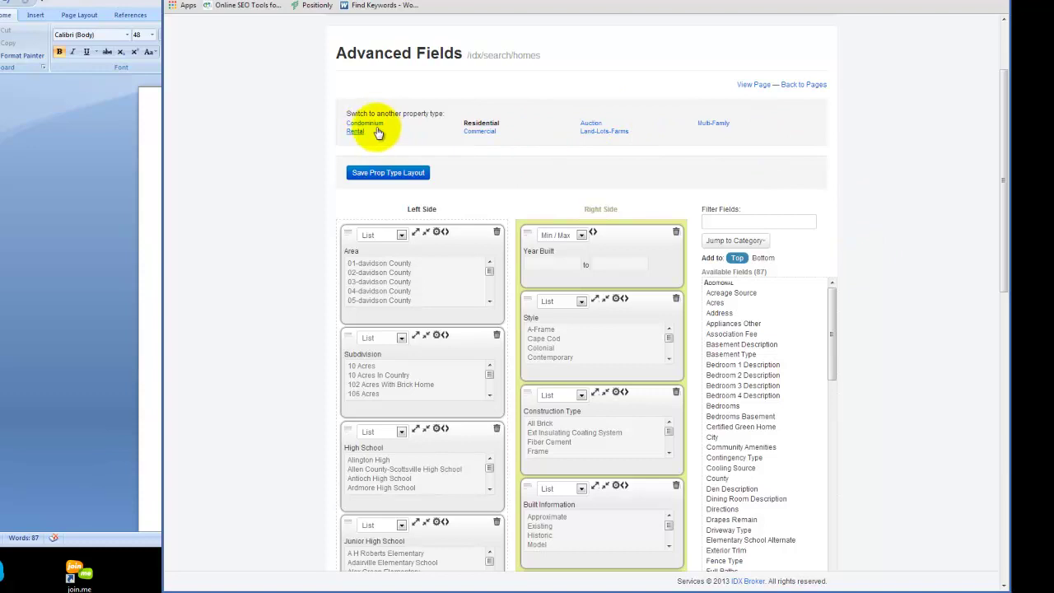
{"action": "left_click", "coordinate": [372, 124]}
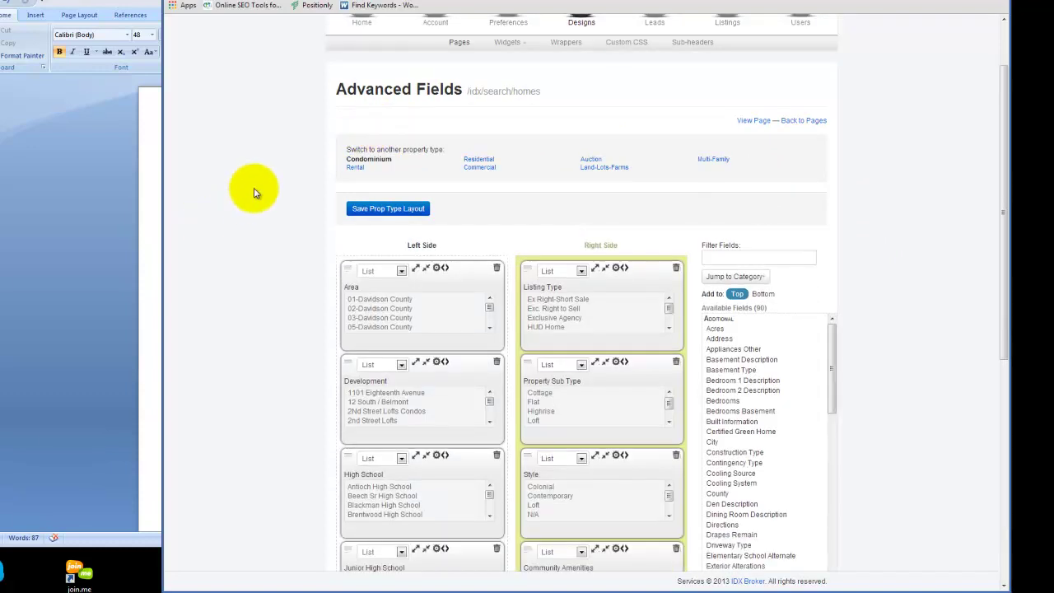
{"action": "scroll", "coordinate": [283, 181], "scroll_direction": "down", "scroll_amount": 1}
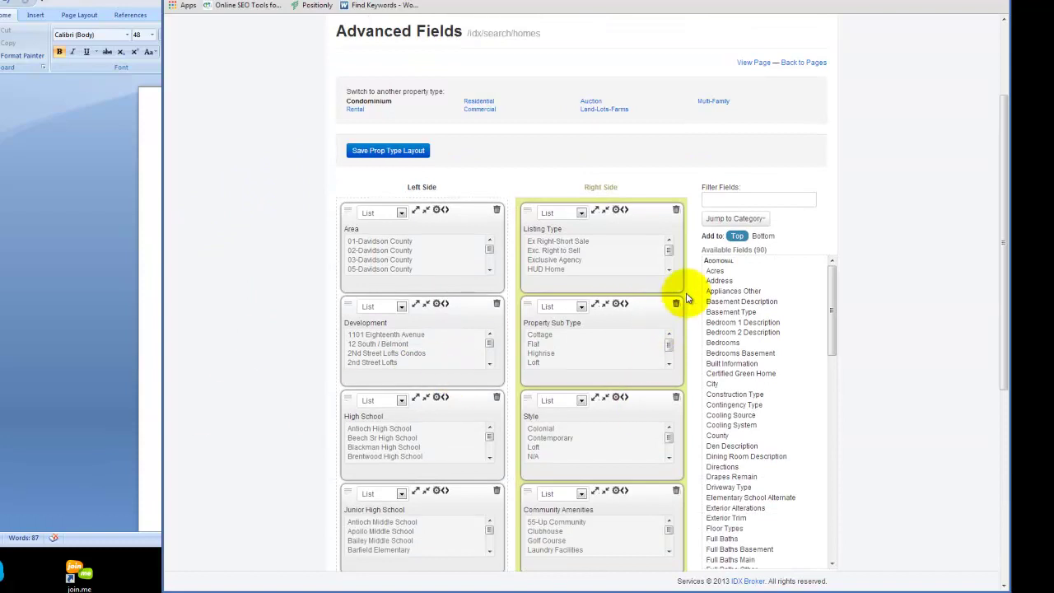
{"action": "scroll", "coordinate": [693, 284], "scroll_direction": "down", "scroll_amount": 2}
{"action": "scroll", "coordinate": [694, 285], "scroll_direction": "down", "scroll_amount": 3}
{"action": "scroll", "coordinate": [699, 280], "scroll_direction": "up", "scroll_amount": 5}
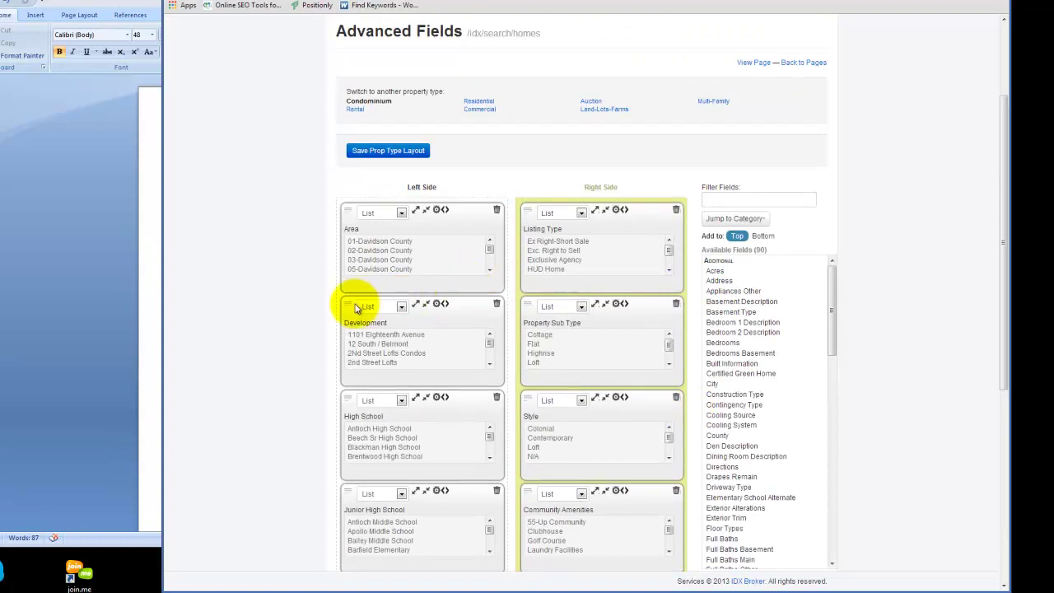
{"action": "left_click_drag", "start_coordinate": [352, 308], "coordinate": [365, 208]}
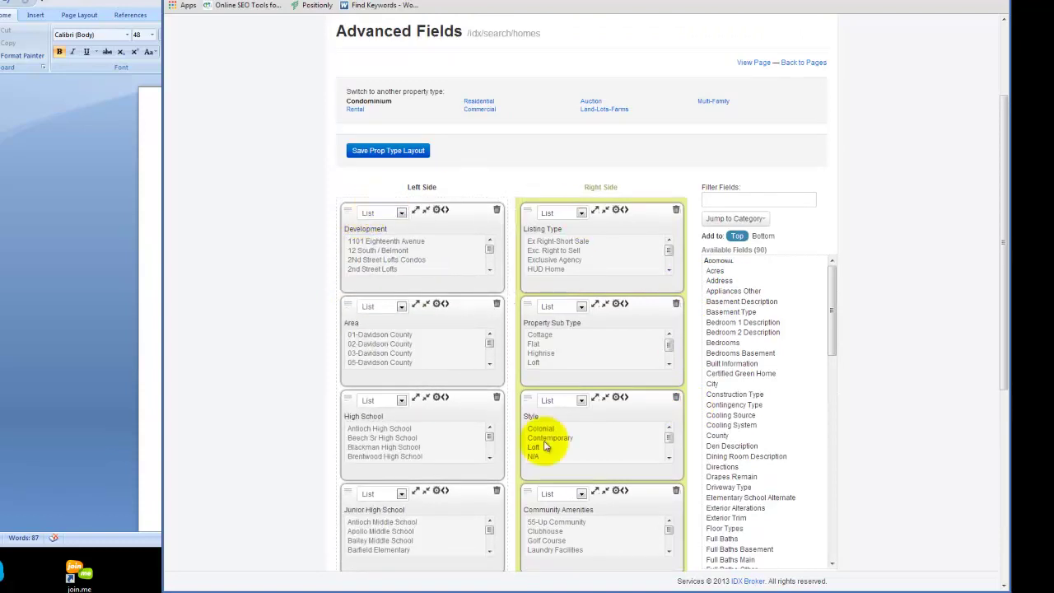
Make Condominium's Handicap Accessible a Yes/No field and save the Condominium layout.
{"action": "scroll", "coordinate": [682, 349], "scroll_direction": "down", "scroll_amount": 3}
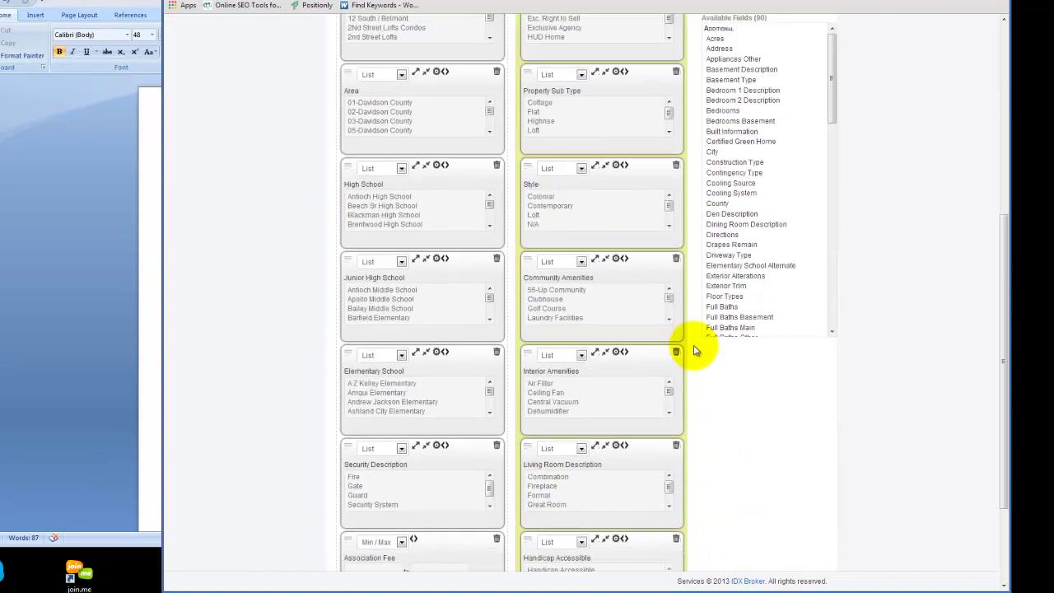
{"action": "scroll", "coordinate": [693, 350], "scroll_direction": "down", "scroll_amount": 2}
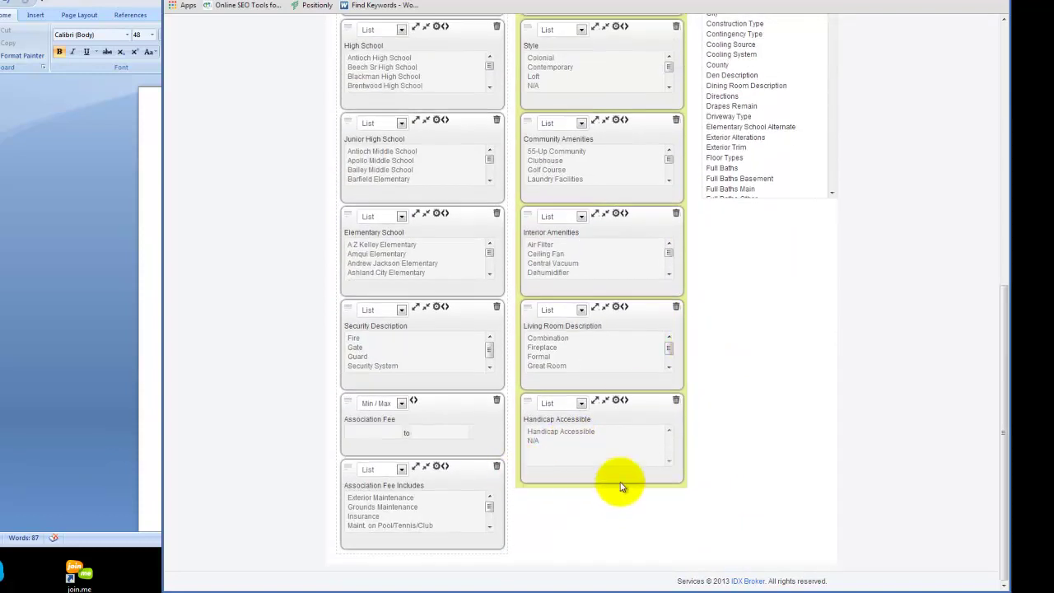
{"action": "left_click", "coordinate": [580, 403]}
{"action": "left_click", "coordinate": [550, 438]}
{"action": "scroll", "coordinate": [735, 379], "scroll_direction": "up", "scroll_amount": 6}
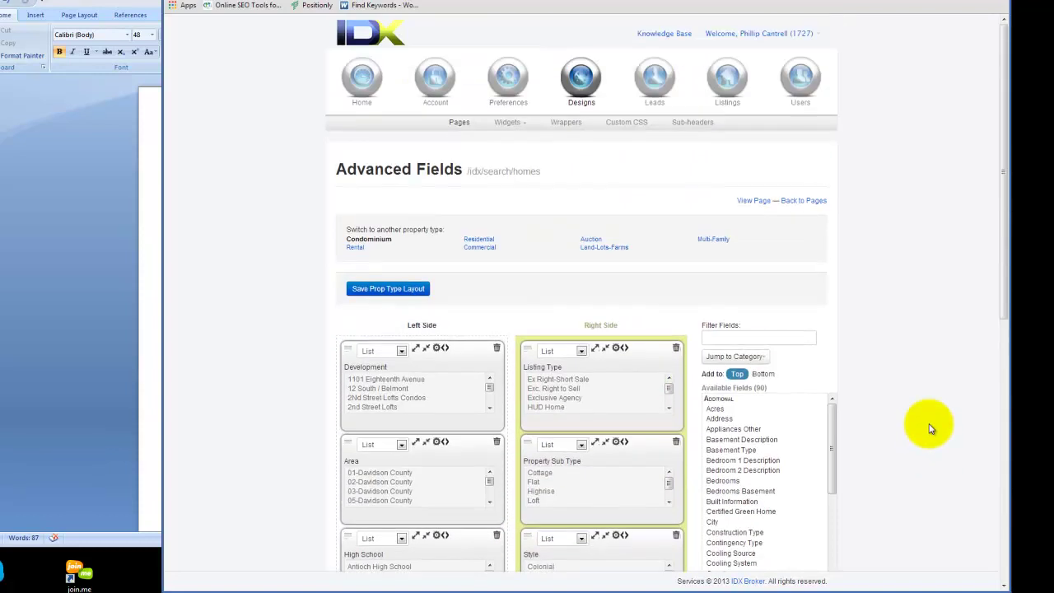
{"action": "left_click", "coordinate": [387, 289]}
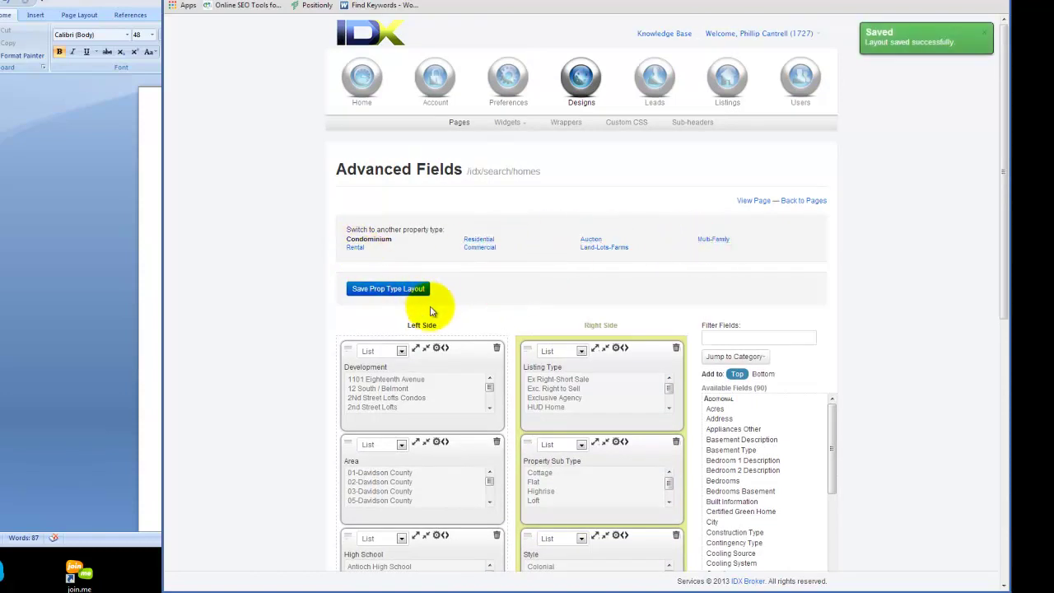
{"action": "key", "text": "ctrl+Tab"}
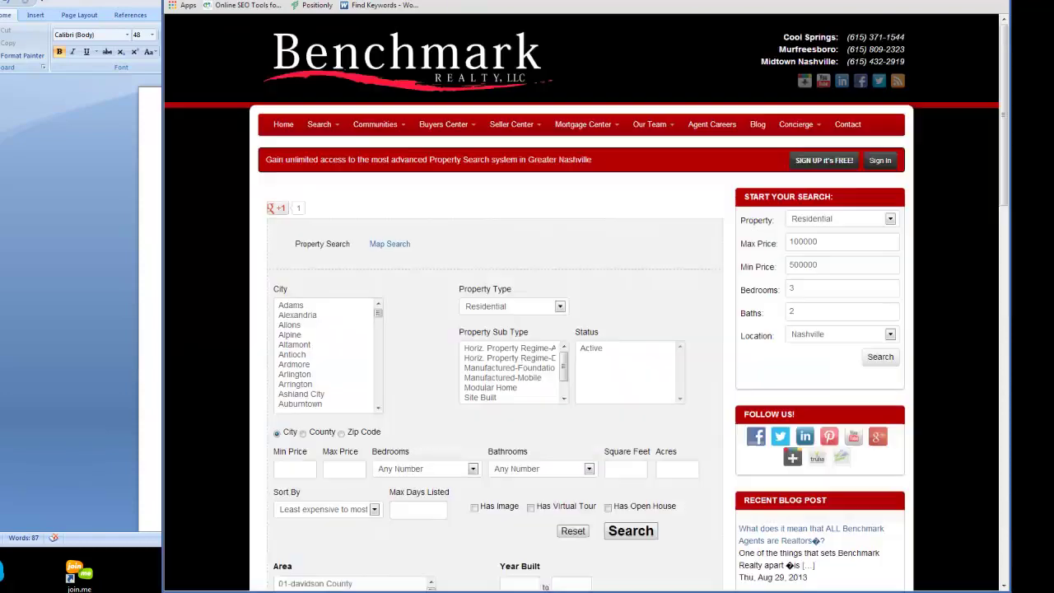
{"action": "scroll", "coordinate": [416, 350], "scroll_direction": "down", "scroll_amount": 2}
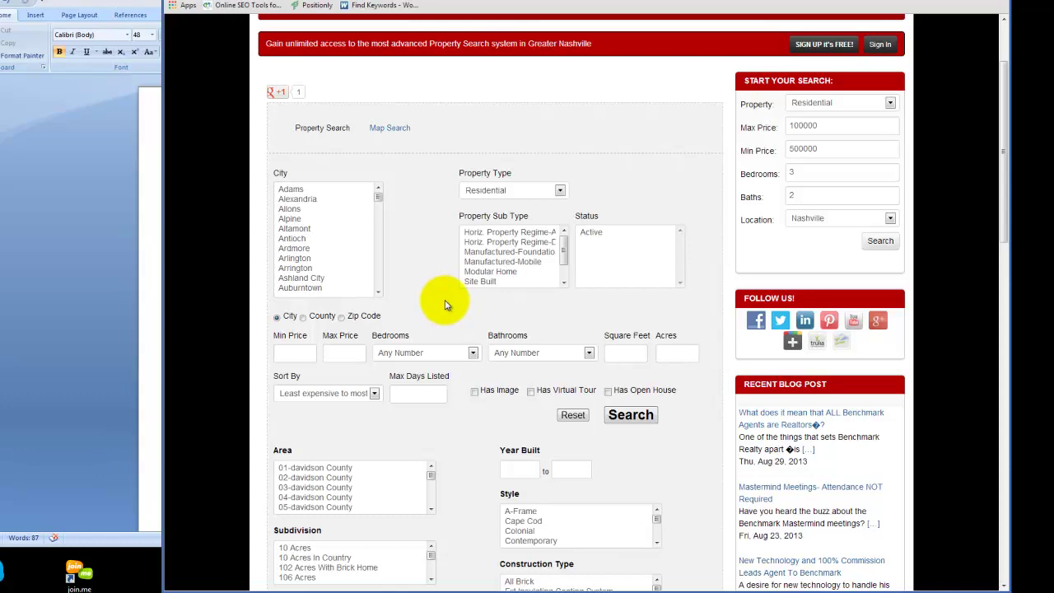
{"action": "left_click", "coordinate": [591, 234]}
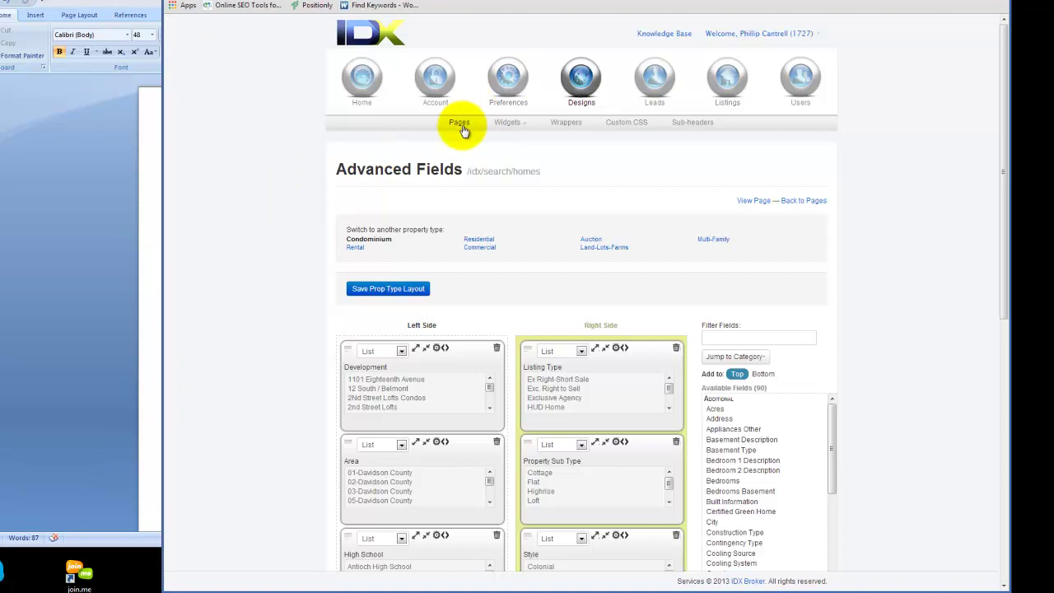
Open the Property Search page preferences and show its Search Setup form.
{"action": "left_click", "coordinate": [463, 130]}
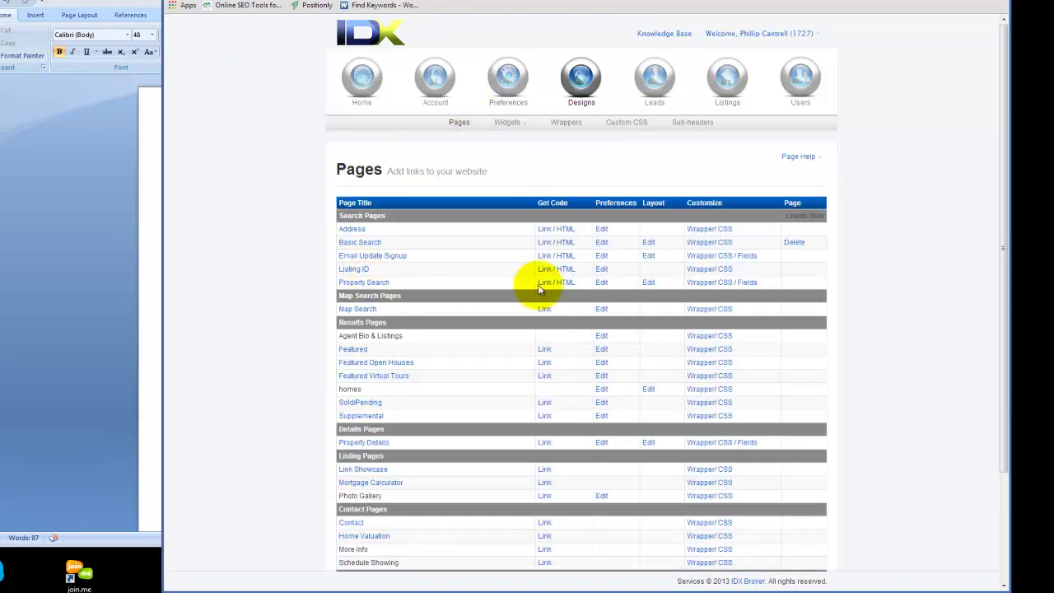
{"action": "left_click", "coordinate": [650, 282]}
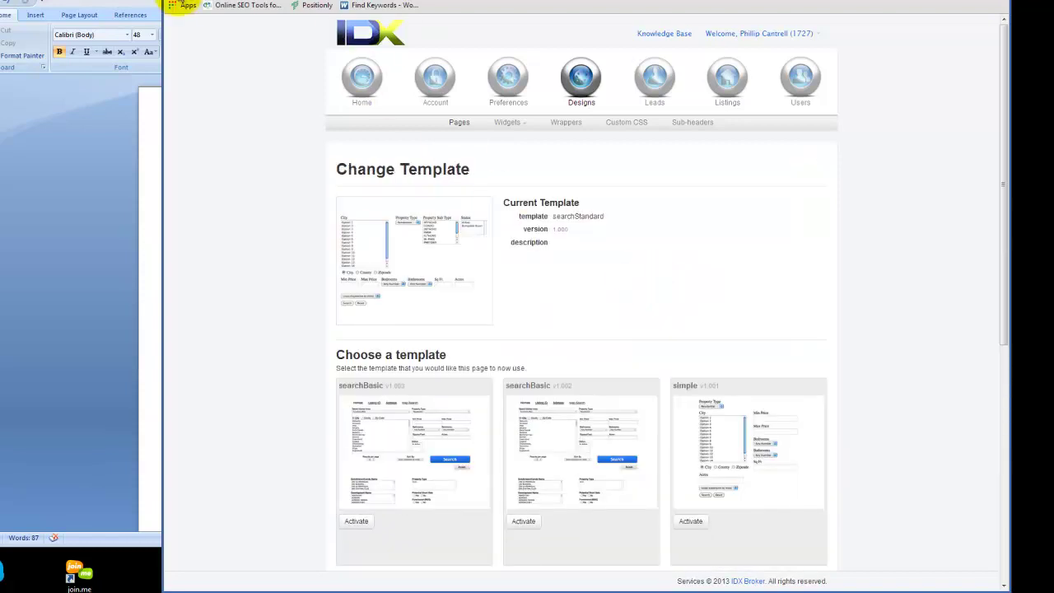
{"action": "key", "text": "alt+Left"}
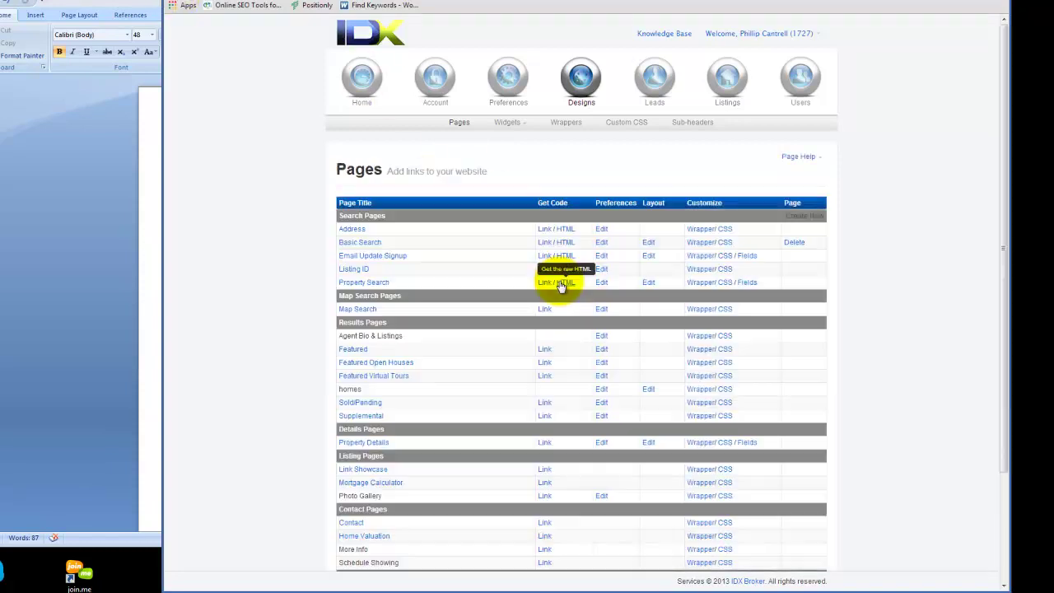
{"action": "left_click", "coordinate": [602, 282]}
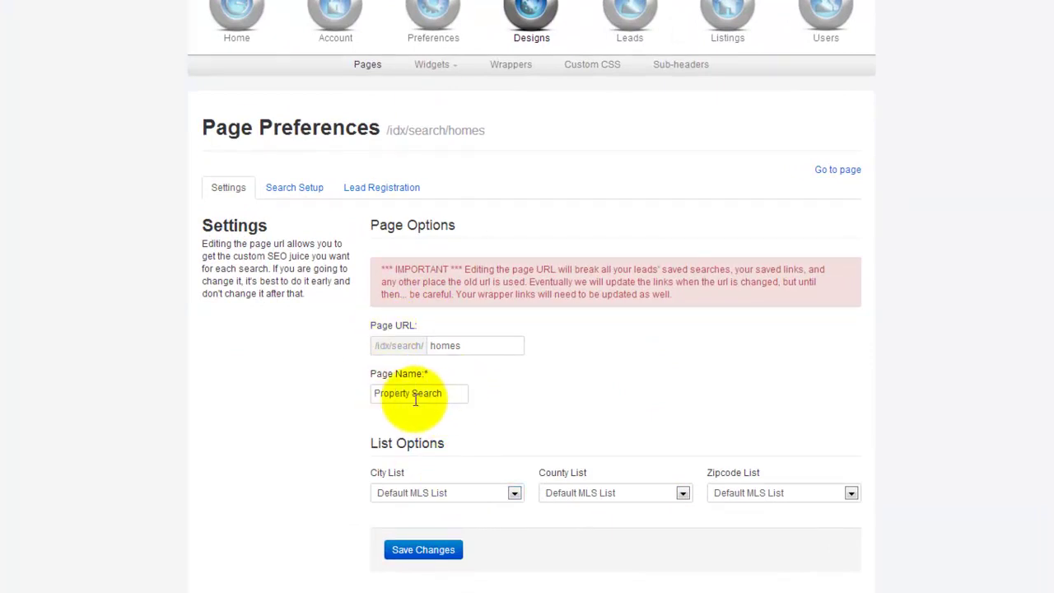
{"action": "left_click", "coordinate": [295, 189]}
Hide the Status field from the search form and save the page preferences.
{"action": "scroll", "coordinate": [289, 371], "scroll_direction": "down", "scroll_amount": 1}
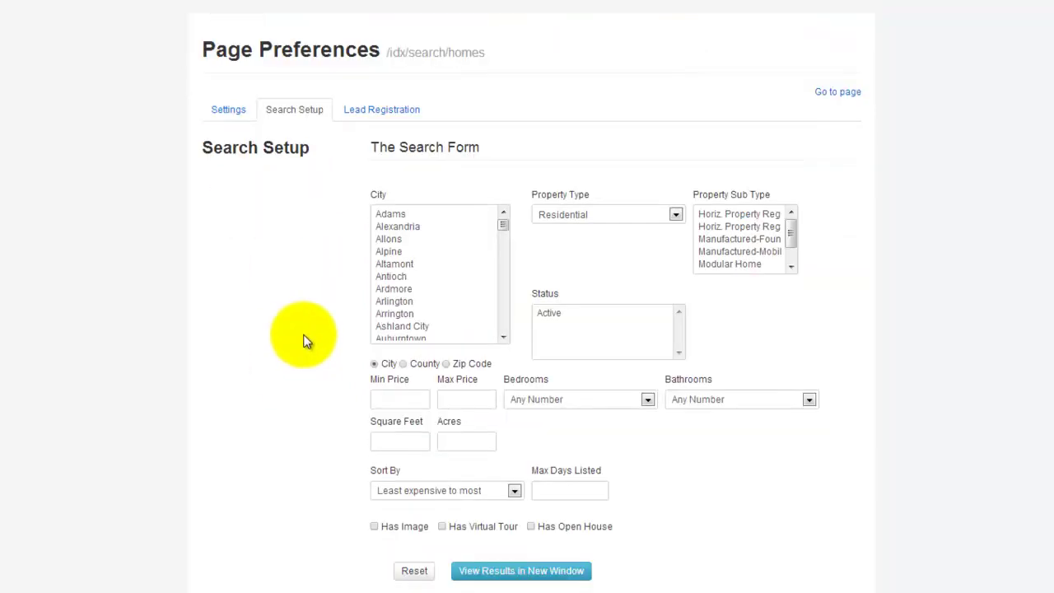
{"action": "scroll", "coordinate": [289, 337], "scroll_direction": "down", "scroll_amount": 1}
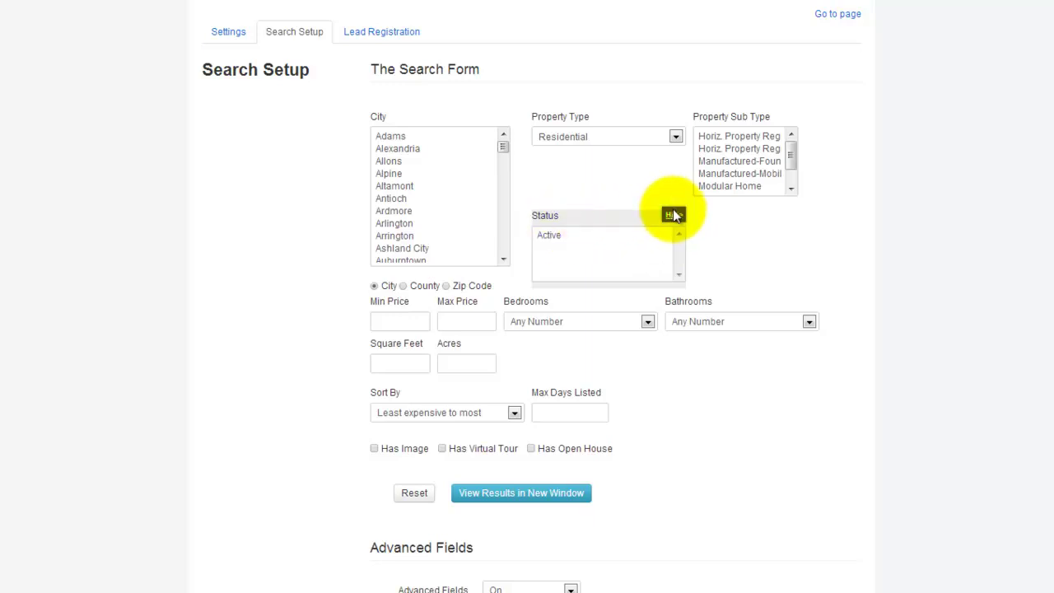
{"action": "left_click", "coordinate": [673, 215]}
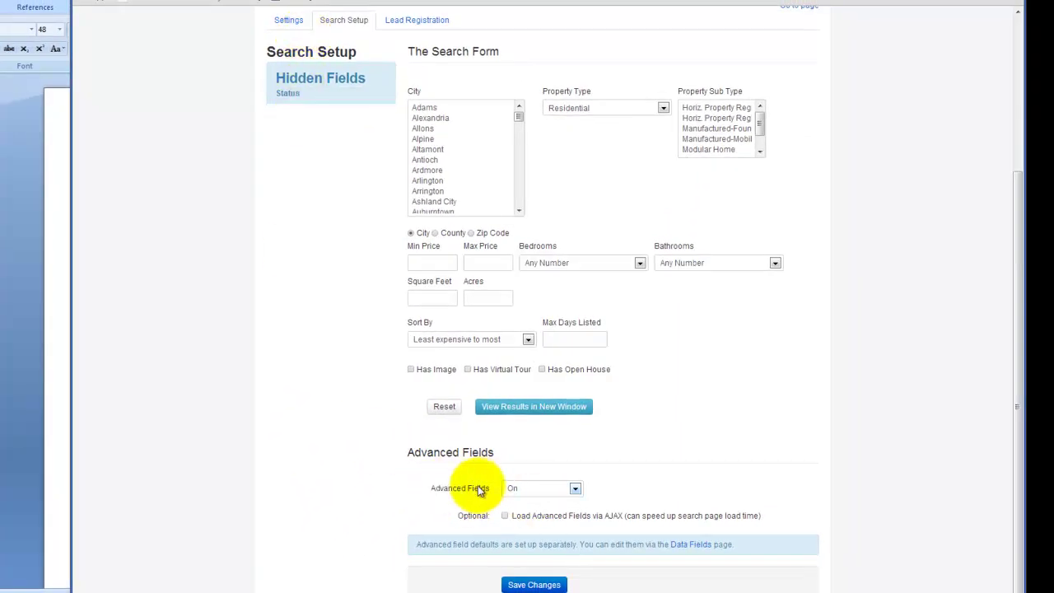
{"action": "left_click", "coordinate": [527, 585]}
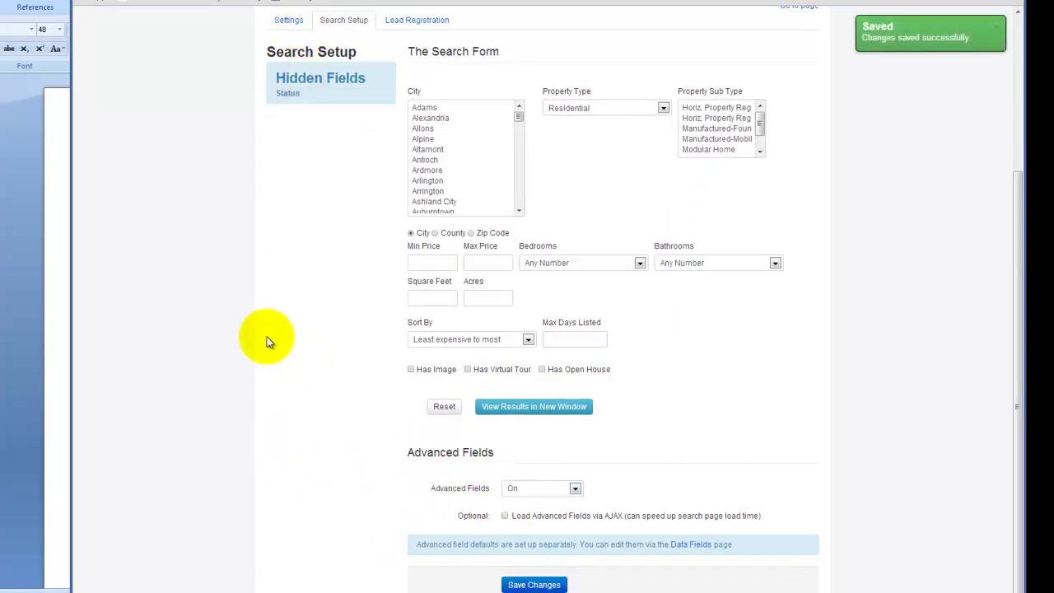
{"action": "scroll", "coordinate": [253, 339], "scroll_direction": "up", "scroll_amount": 3}
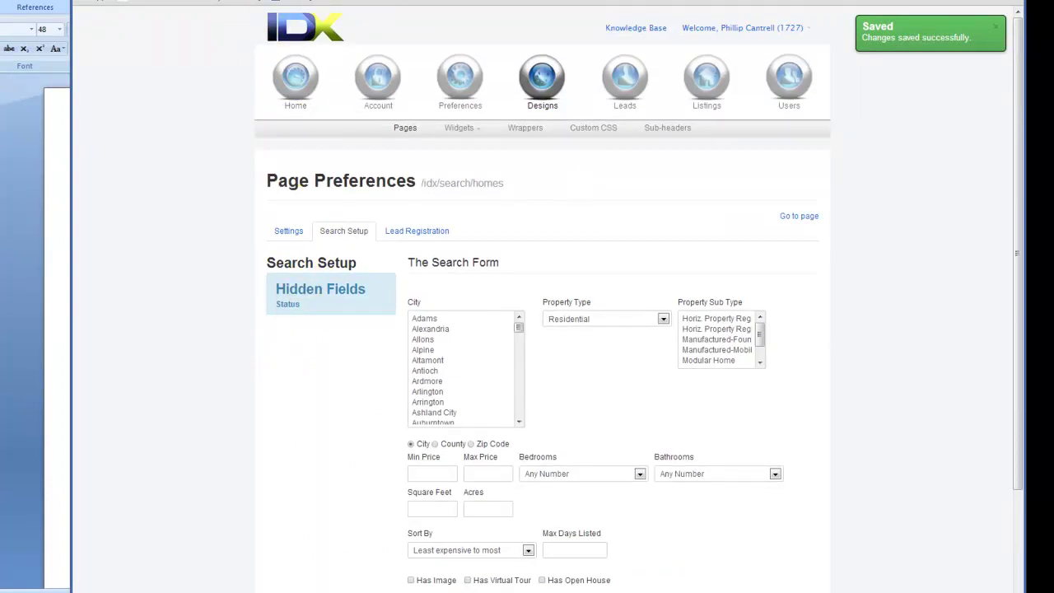
Check the reloaded Benchmark search form has no Status box, then return to Page Preferences.
{"action": "left_click", "coordinate": [288, 18]}
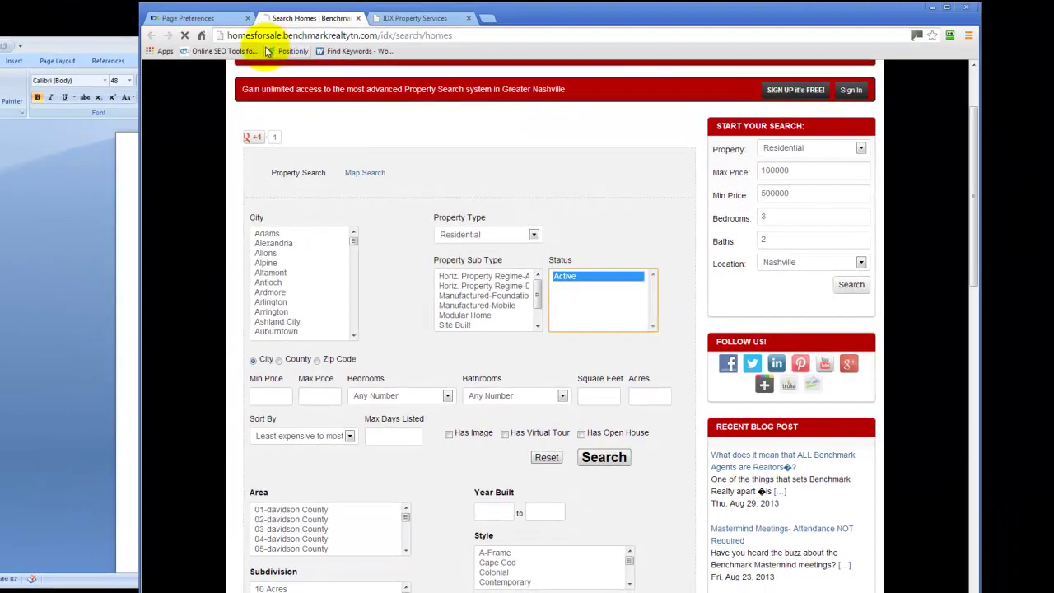
{"action": "left_click", "coordinate": [397, 234]}
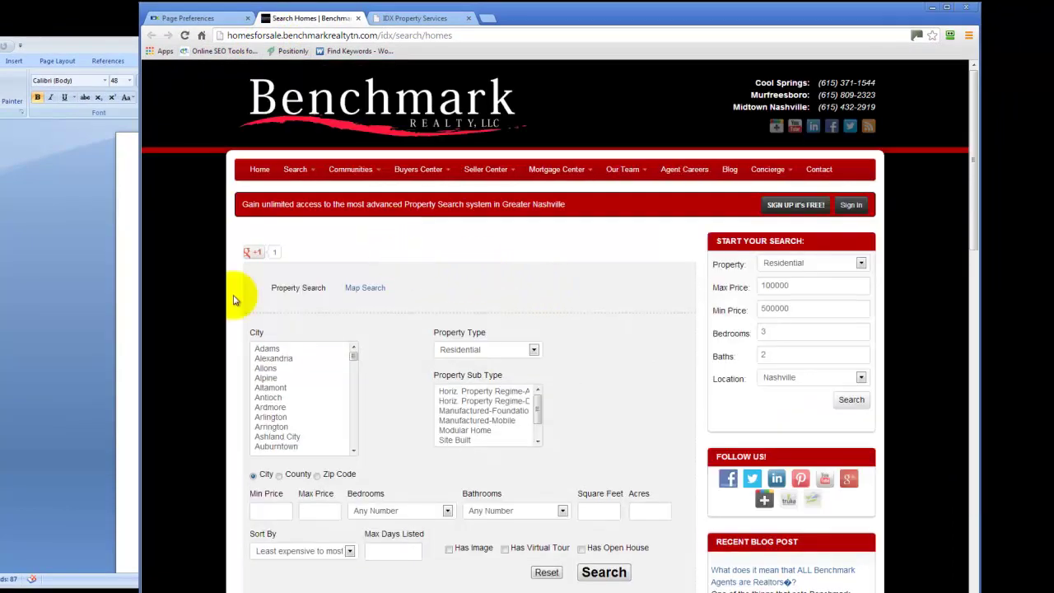
{"action": "scroll", "coordinate": [371, 325], "scroll_direction": "down", "scroll_amount": 1}
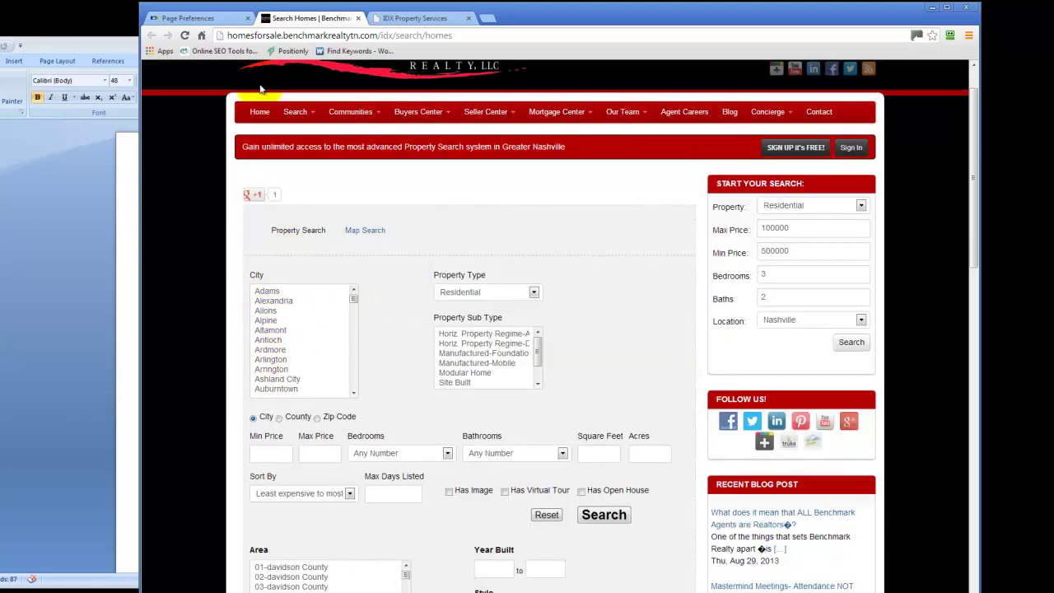
{"action": "left_click", "coordinate": [202, 18]}
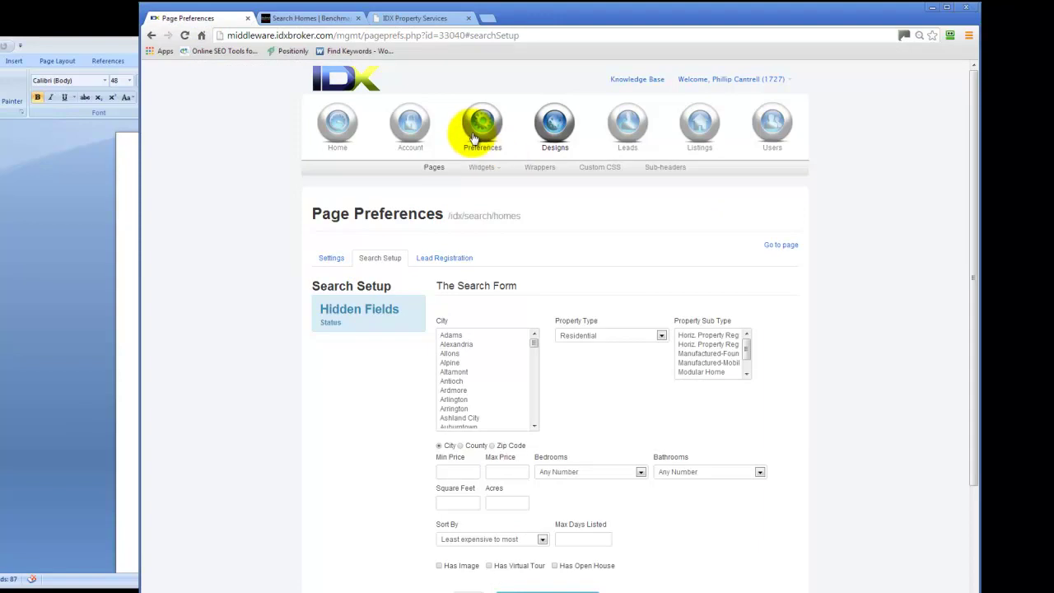
Open Preferences > City/County/Zip Code Lists > Manage, then switch back to the search page.
{"action": "mouse_move", "coordinate": [475, 138]}
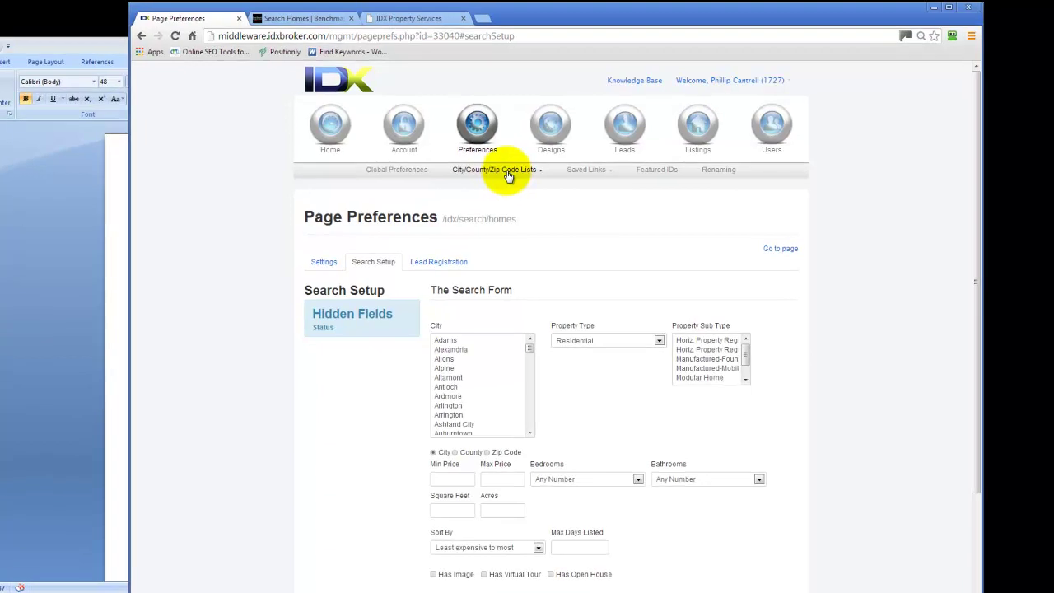
{"action": "left_click", "coordinate": [509, 173]}
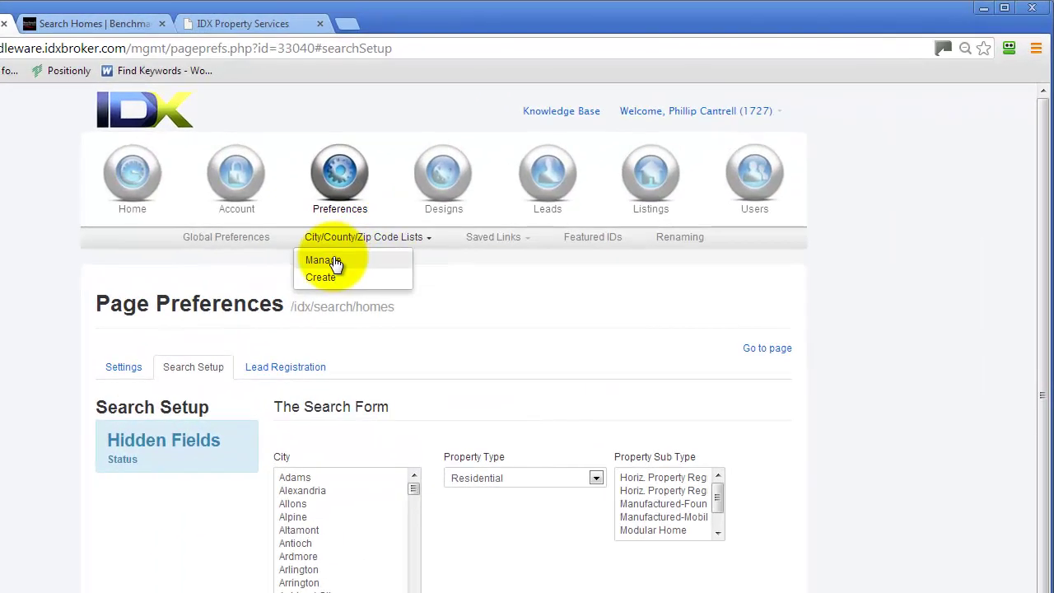
{"action": "left_click", "coordinate": [334, 260]}
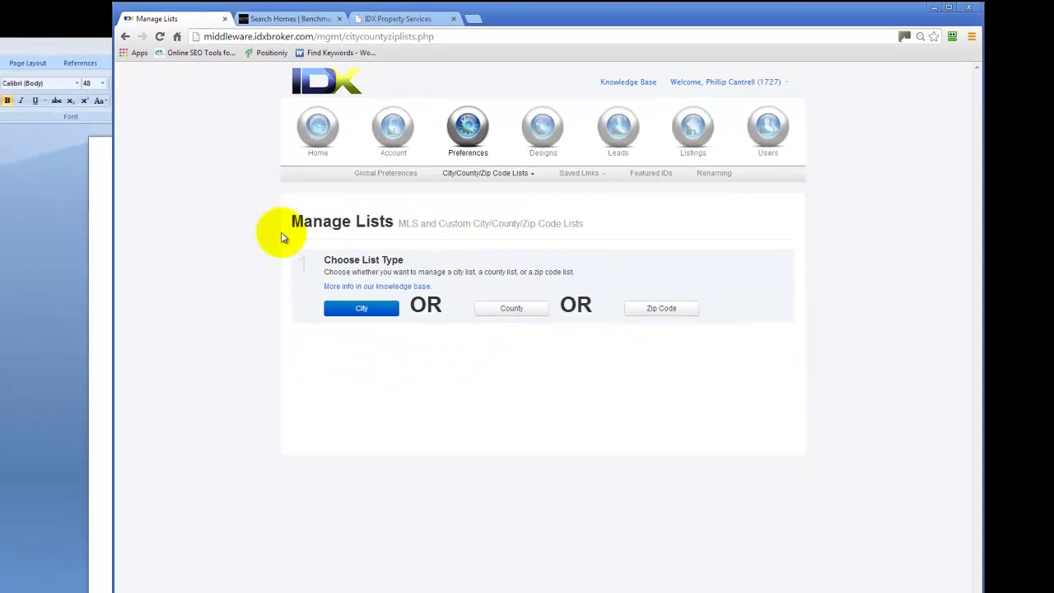
{"action": "left_click", "coordinate": [294, 18]}
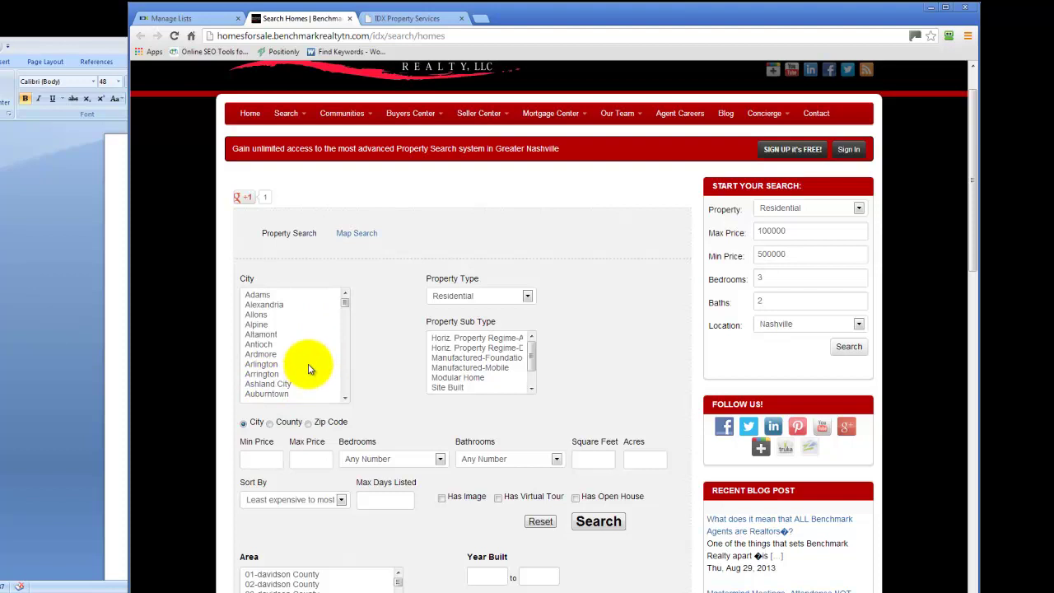
Scroll the search form's City list, which runs alphabetically from Antioch, Ardmore and Arlington.
{"action": "scroll", "coordinate": [310, 359], "scroll_direction": "down", "scroll_amount": 20}
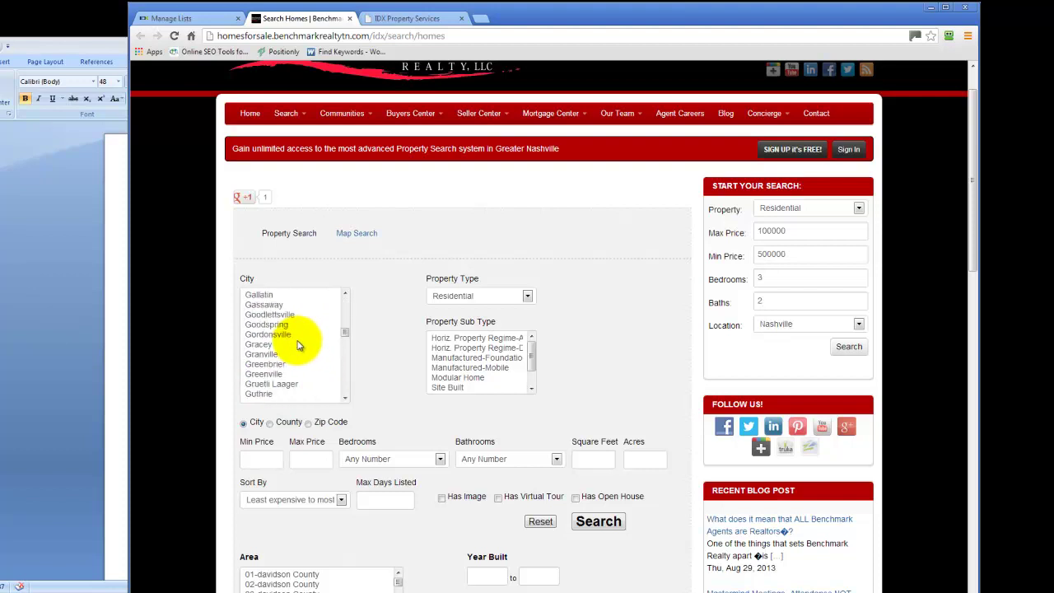
{"action": "scroll", "coordinate": [298, 345], "scroll_direction": "up", "scroll_amount": 20}
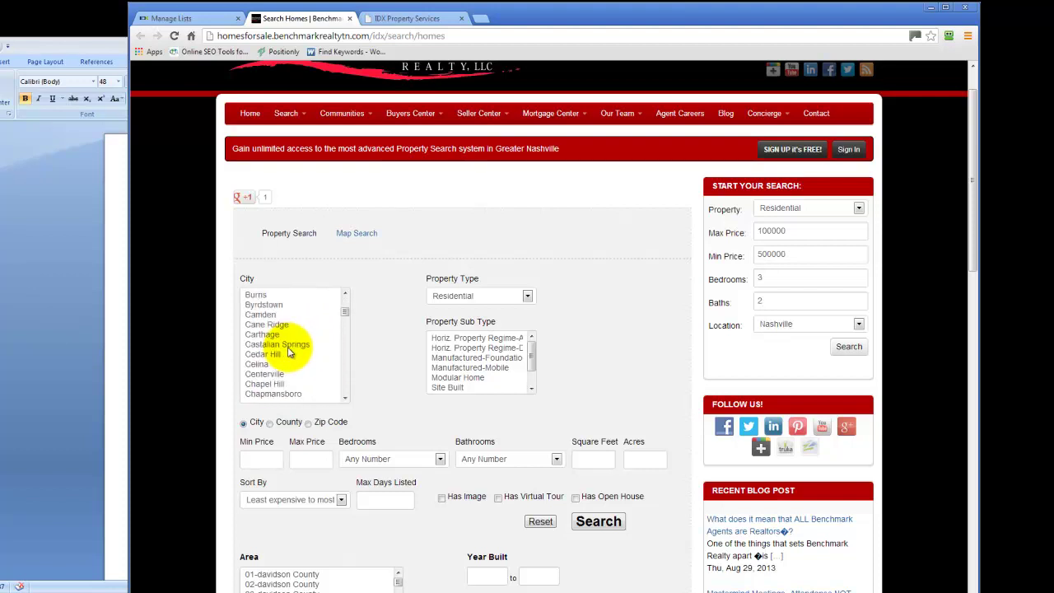
{"action": "scroll", "coordinate": [289, 352], "scroll_direction": "up", "scroll_amount": 2}
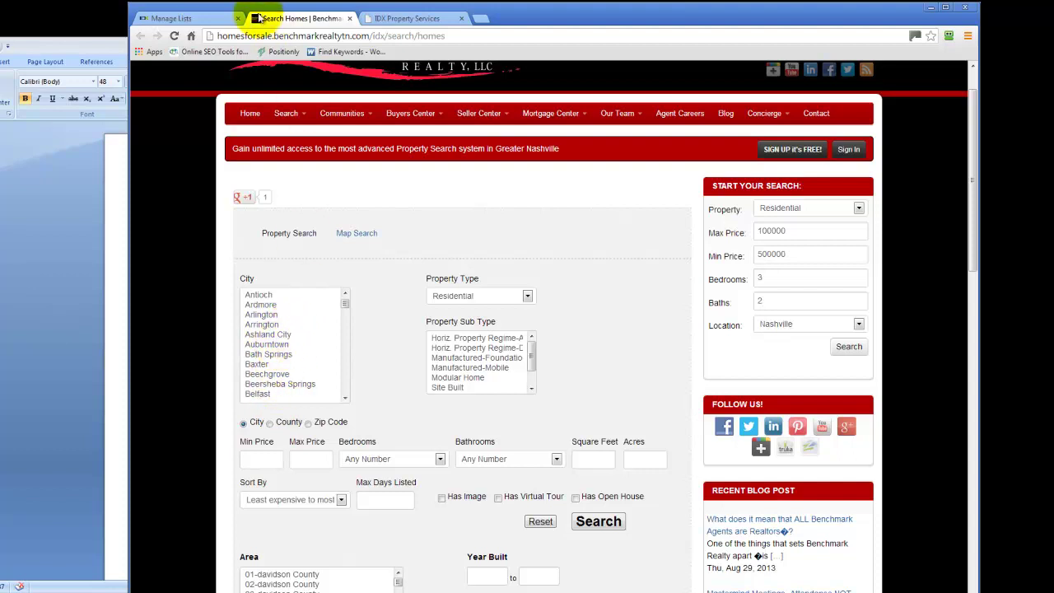
Choose City in Manage Lists, then compare County and Zip Code on the live search form.
{"action": "left_click", "coordinate": [209, 18]}
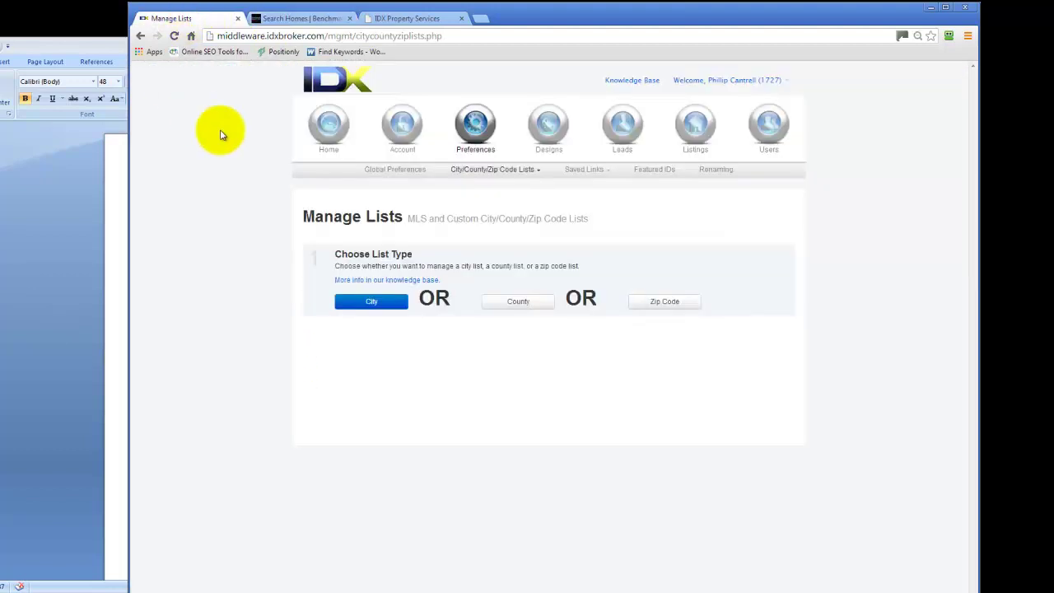
{"action": "left_click", "coordinate": [373, 304]}
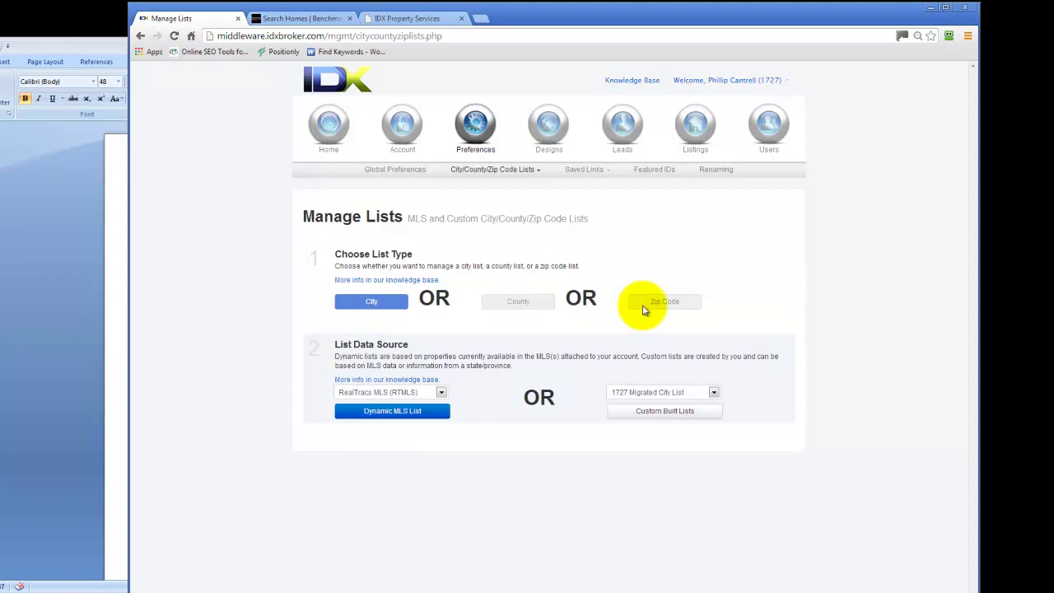
{"action": "left_click", "coordinate": [290, 18]}
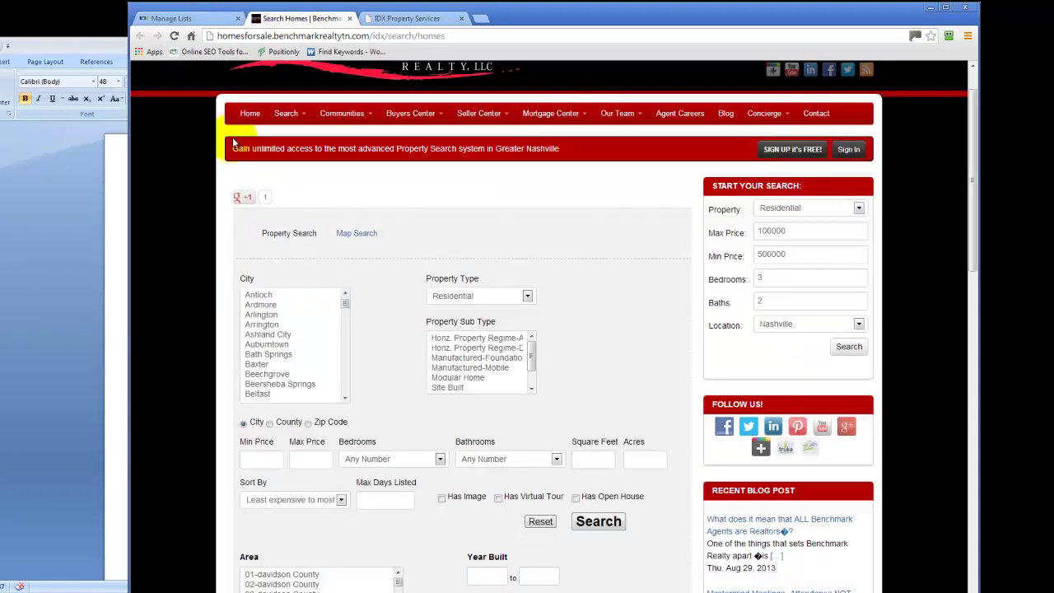
{"action": "left_click", "coordinate": [270, 424]}
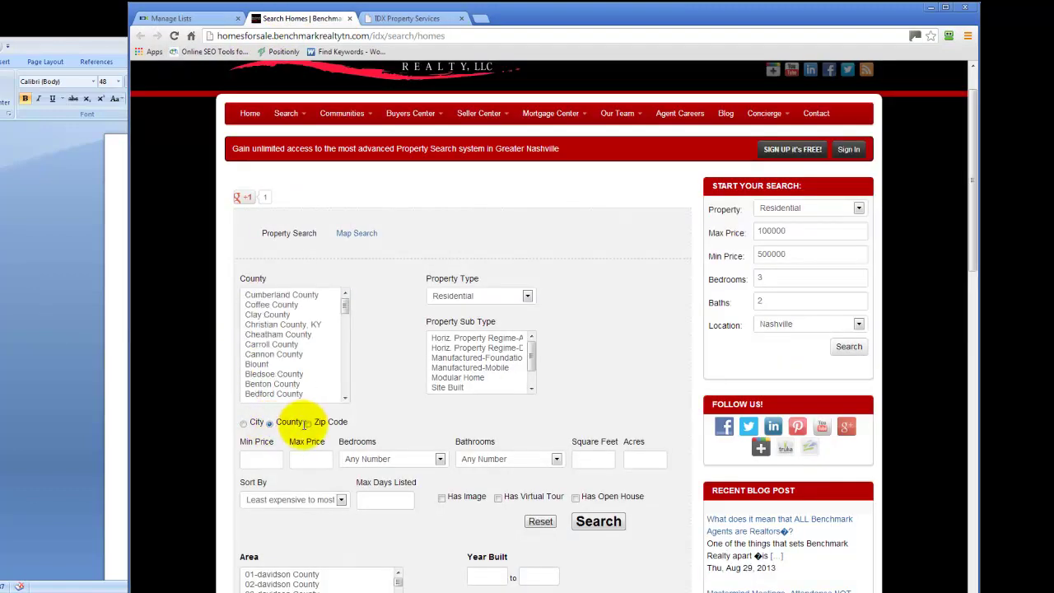
{"action": "left_click", "coordinate": [307, 425]}
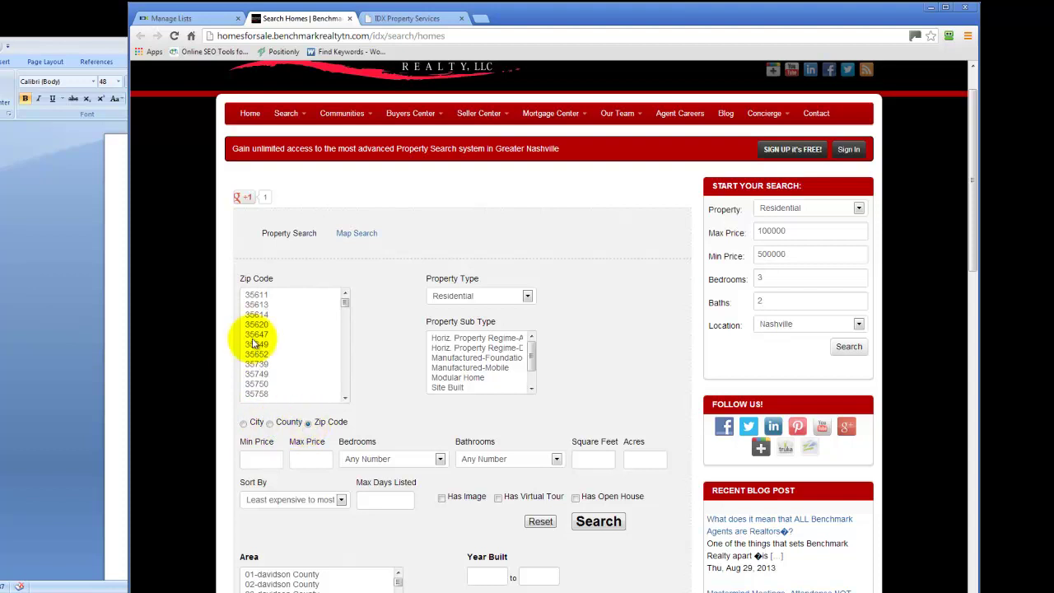
{"action": "scroll", "coordinate": [265, 350], "scroll_direction": "up", "scroll_amount": 2}
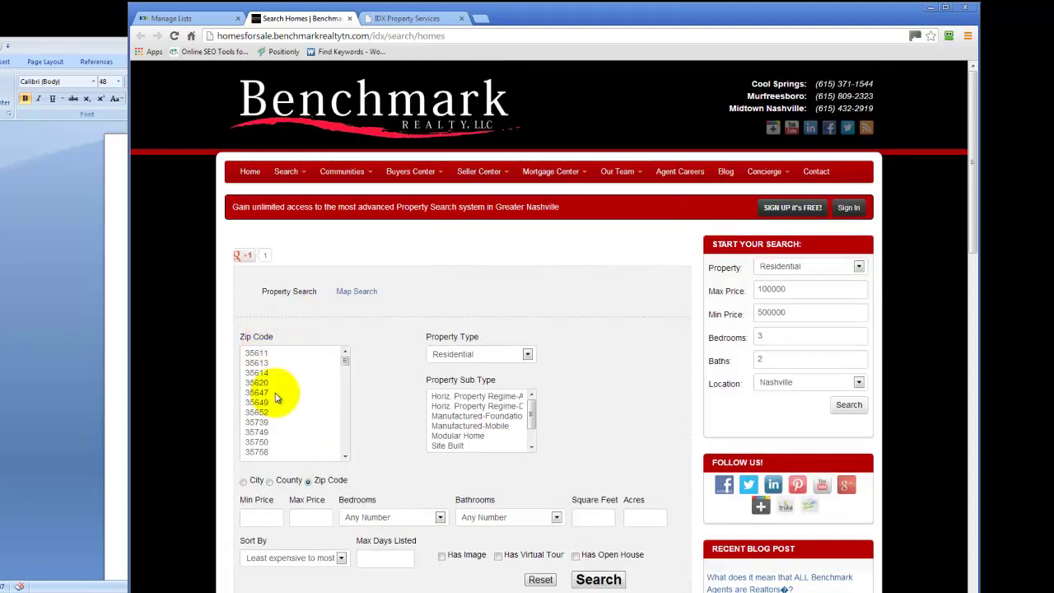
{"action": "left_click", "coordinate": [243, 481]}
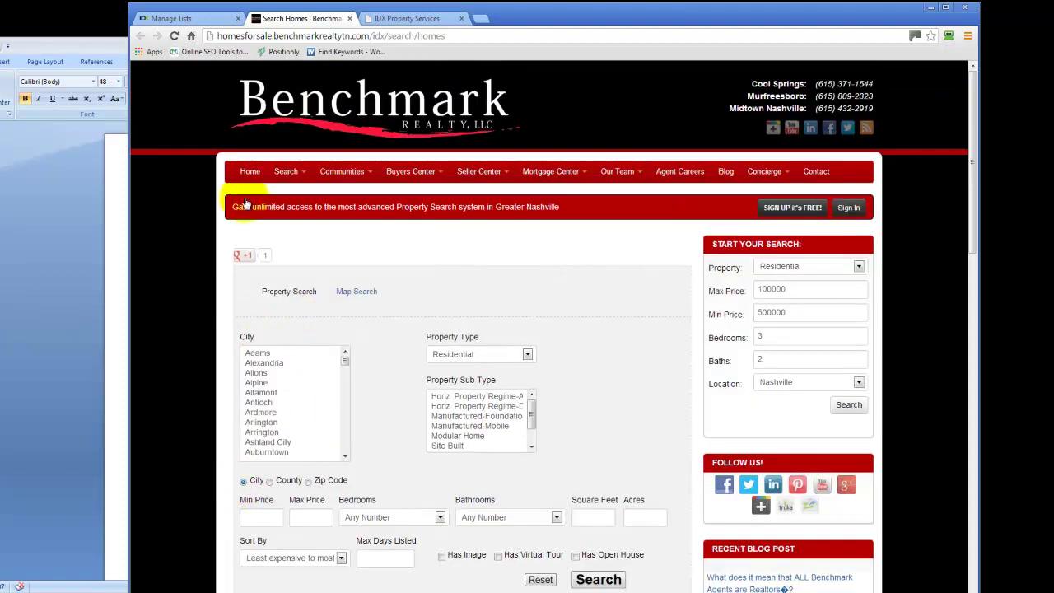
Load the RealTracs MLS (RTMLS) dynamic city list for editing.
{"action": "left_click", "coordinate": [186, 18]}
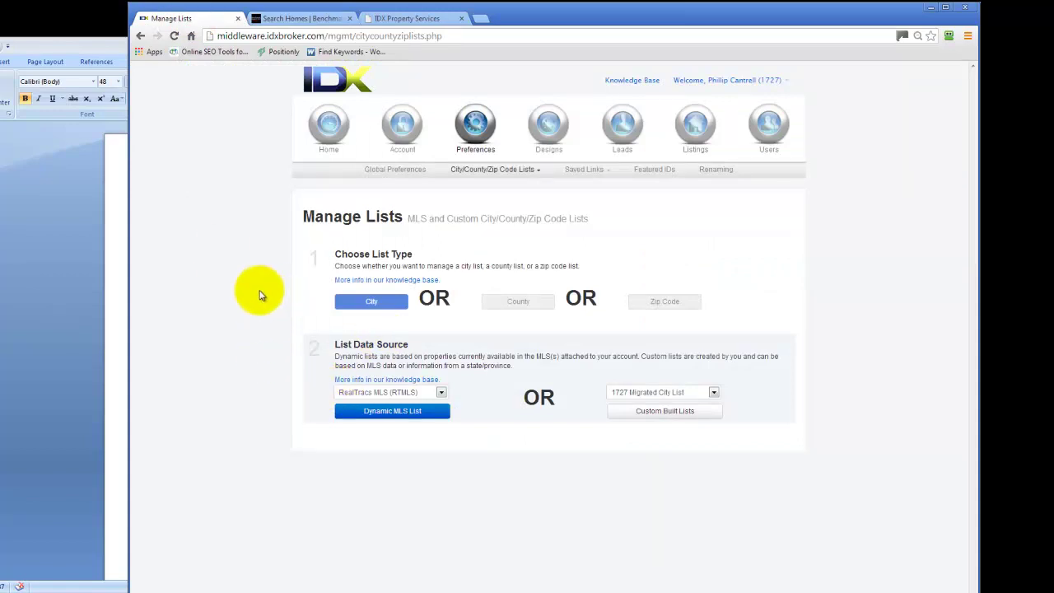
{"action": "left_click", "coordinate": [404, 392]}
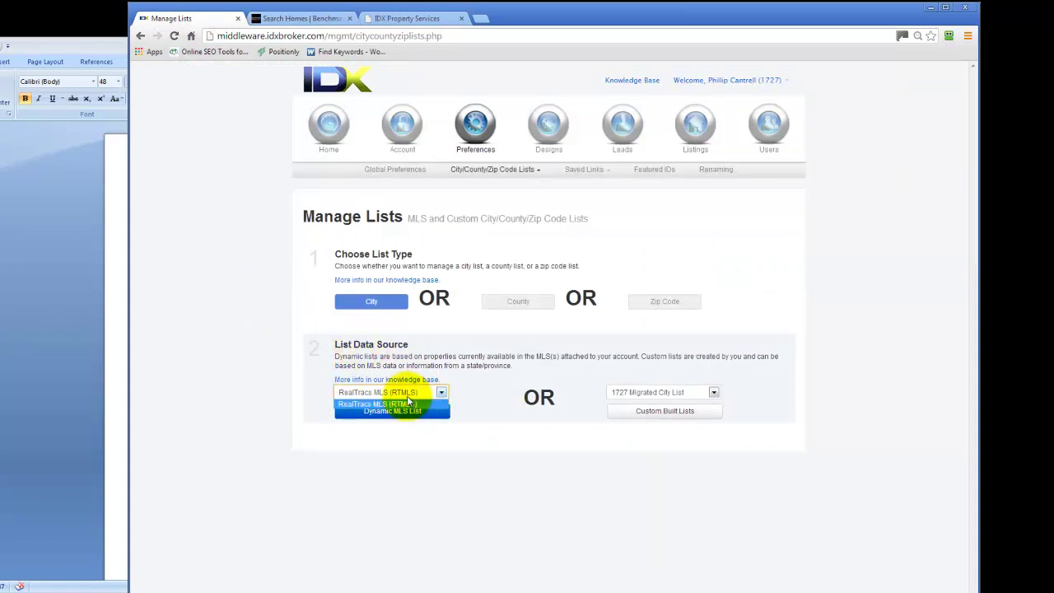
{"action": "left_click", "coordinate": [418, 404]}
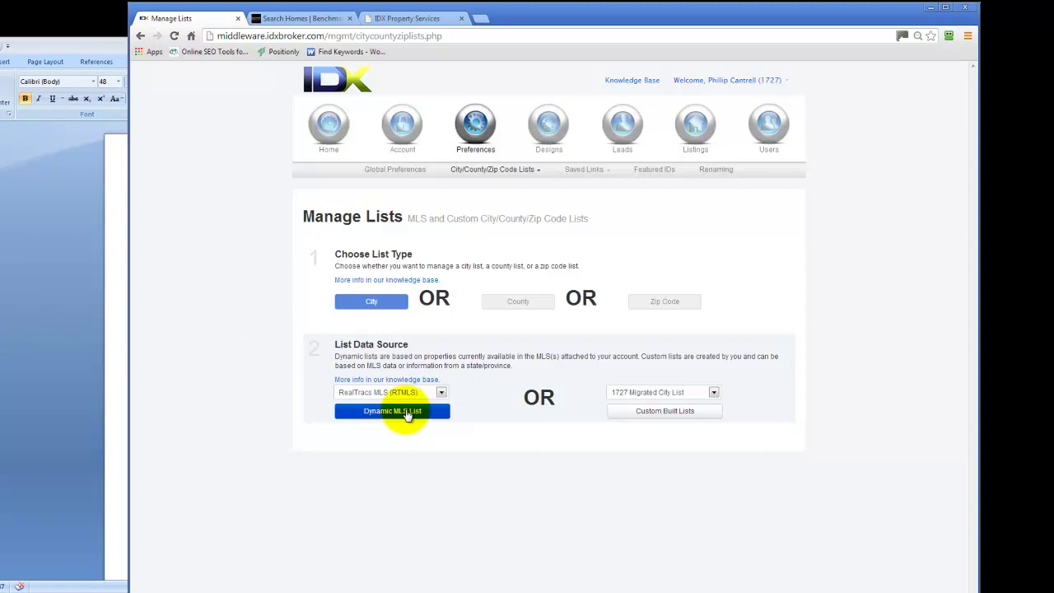
{"action": "left_click", "coordinate": [406, 413]}
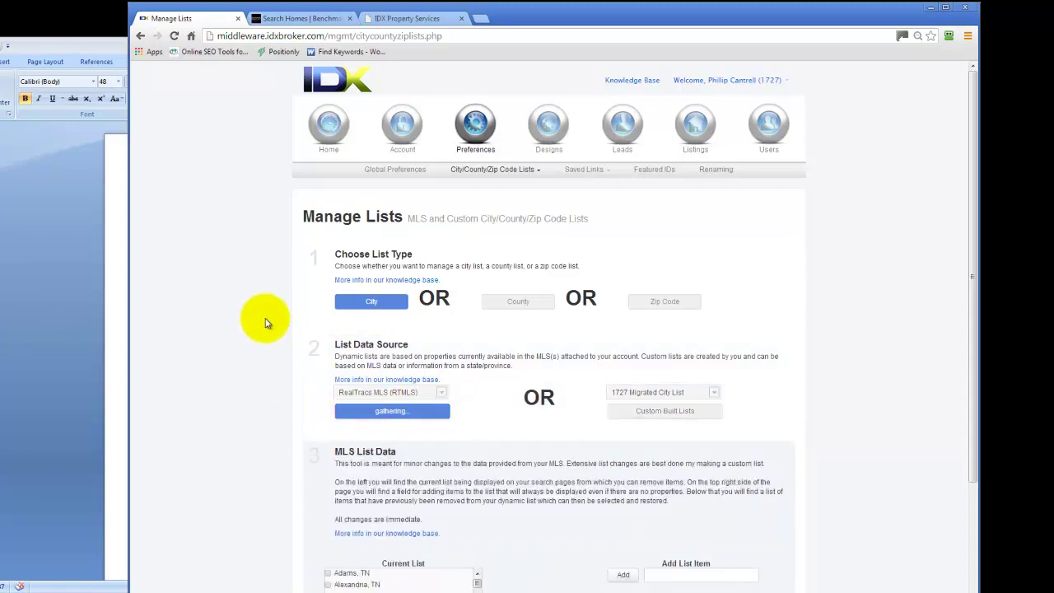
{"action": "scroll", "coordinate": [257, 339], "scroll_direction": "down", "scroll_amount": 2}
{"action": "scroll", "coordinate": [522, 332], "scroll_direction": "down", "scroll_amount": 1}
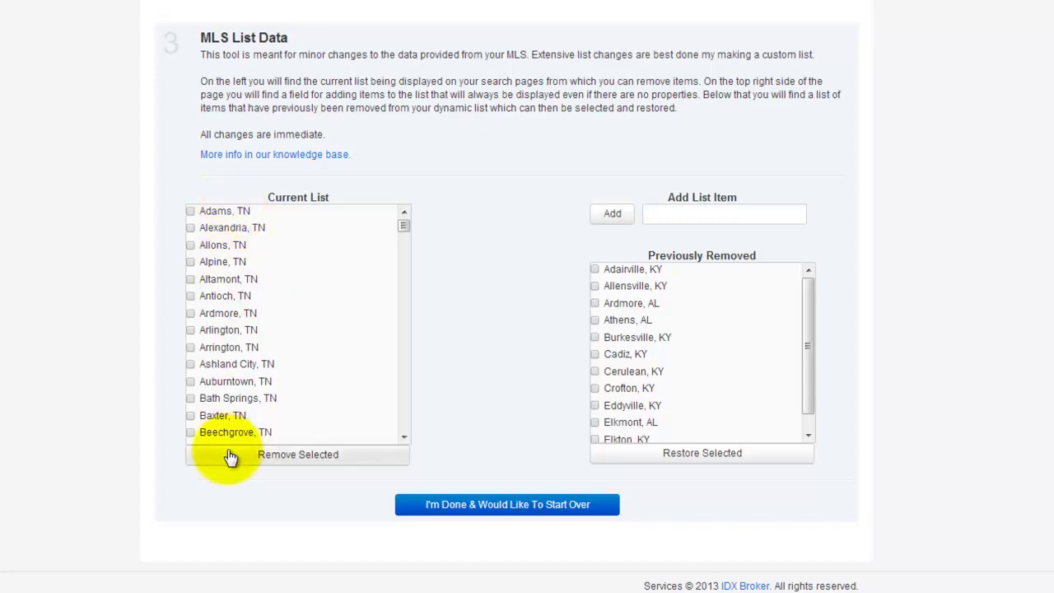
{"action": "scroll", "coordinate": [250, 259], "scroll_direction": "down", "scroll_amount": 9}
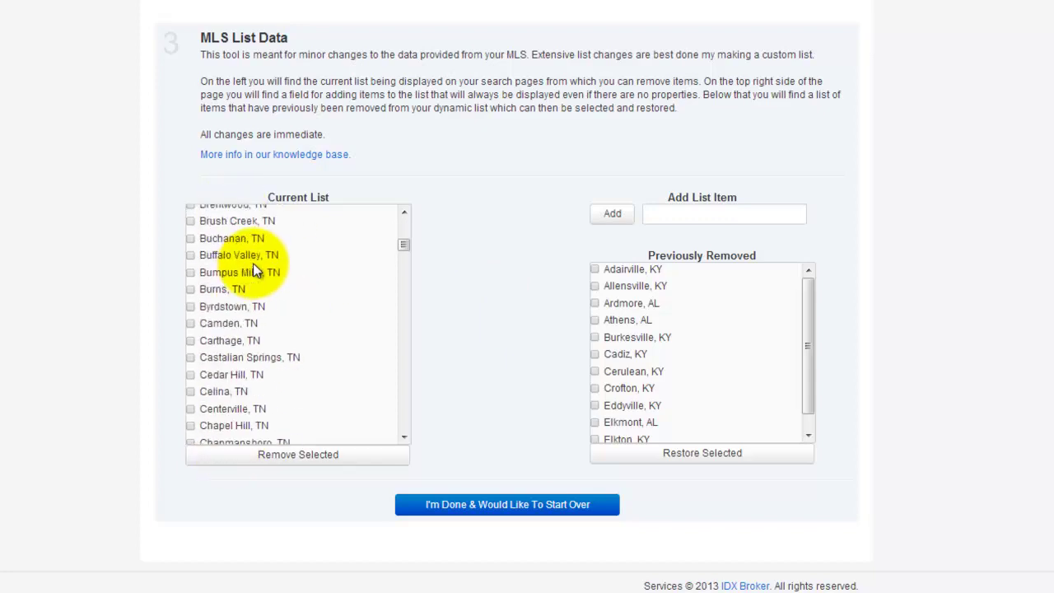
{"action": "scroll", "coordinate": [253, 266], "scroll_direction": "down", "scroll_amount": 10}
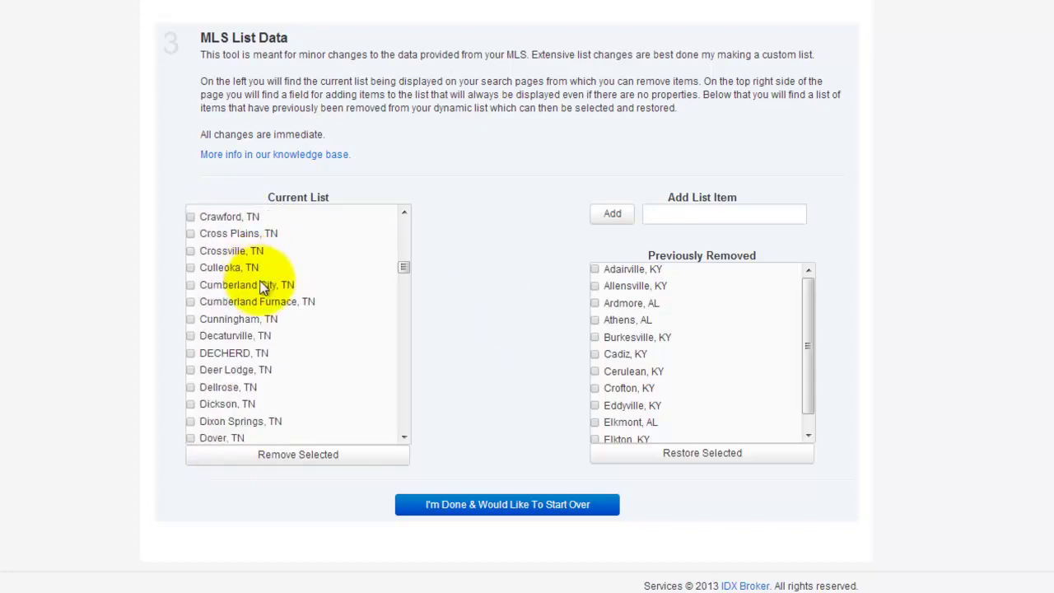
{"action": "scroll", "coordinate": [266, 290], "scroll_direction": "down", "scroll_amount": 10}
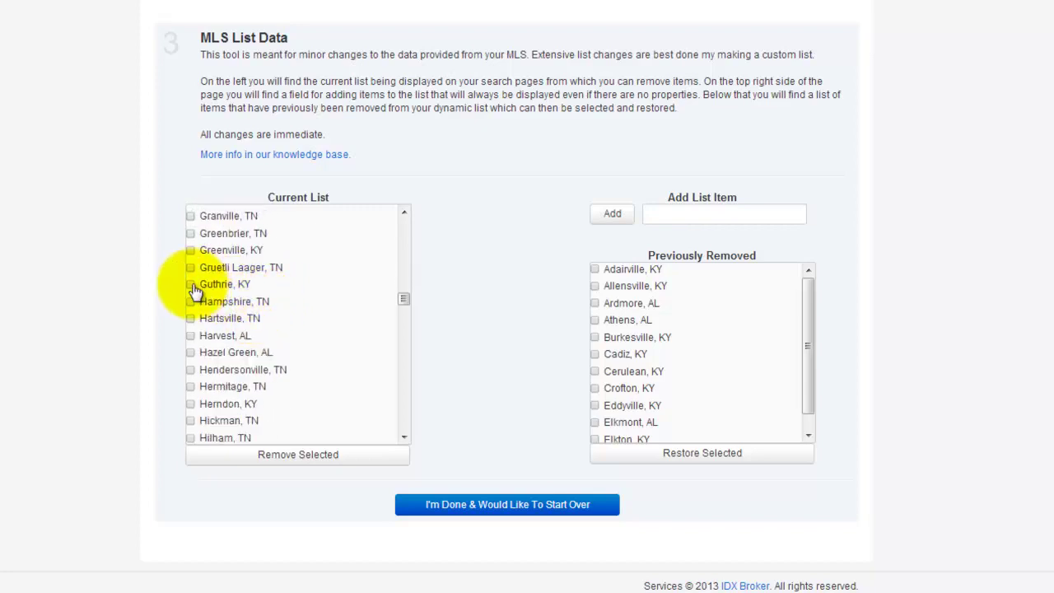
{"action": "left_click", "coordinate": [190, 250]}
{"action": "left_click", "coordinate": [190, 284]}
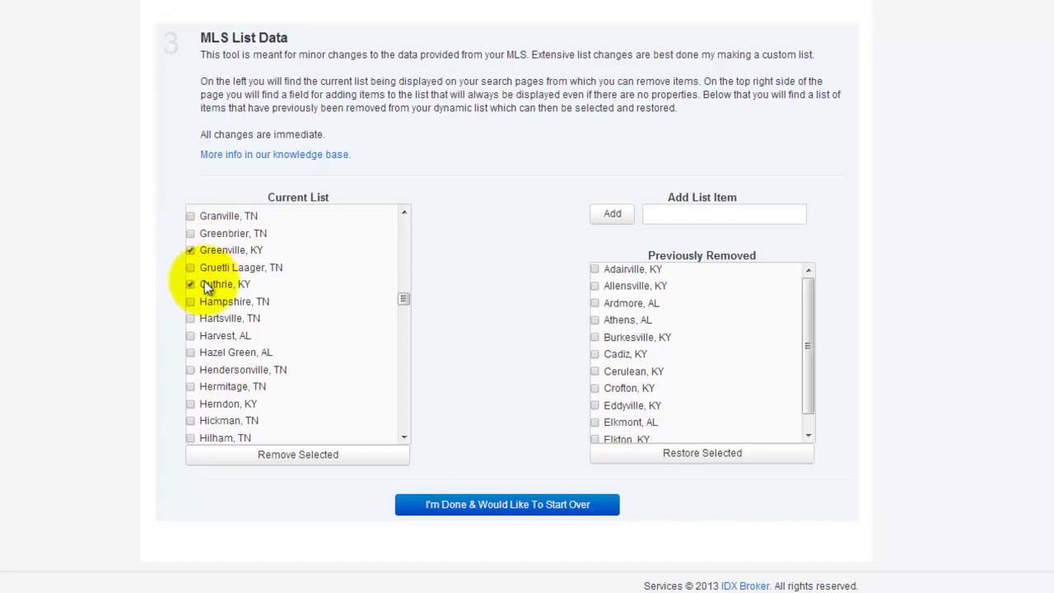
{"action": "left_click", "coordinate": [190, 335]}
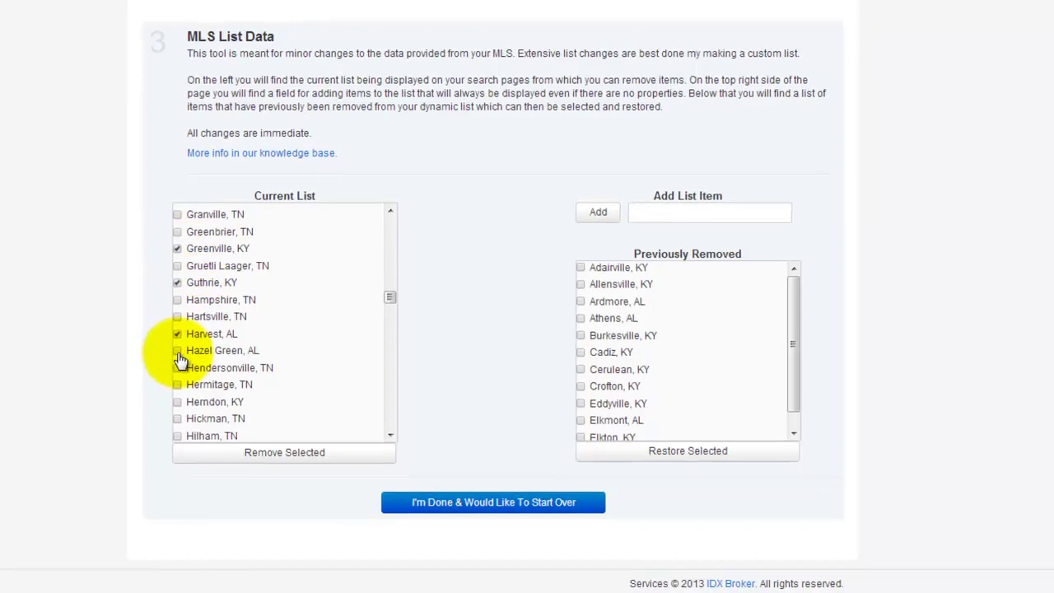
{"action": "left_click", "coordinate": [134, 346]}
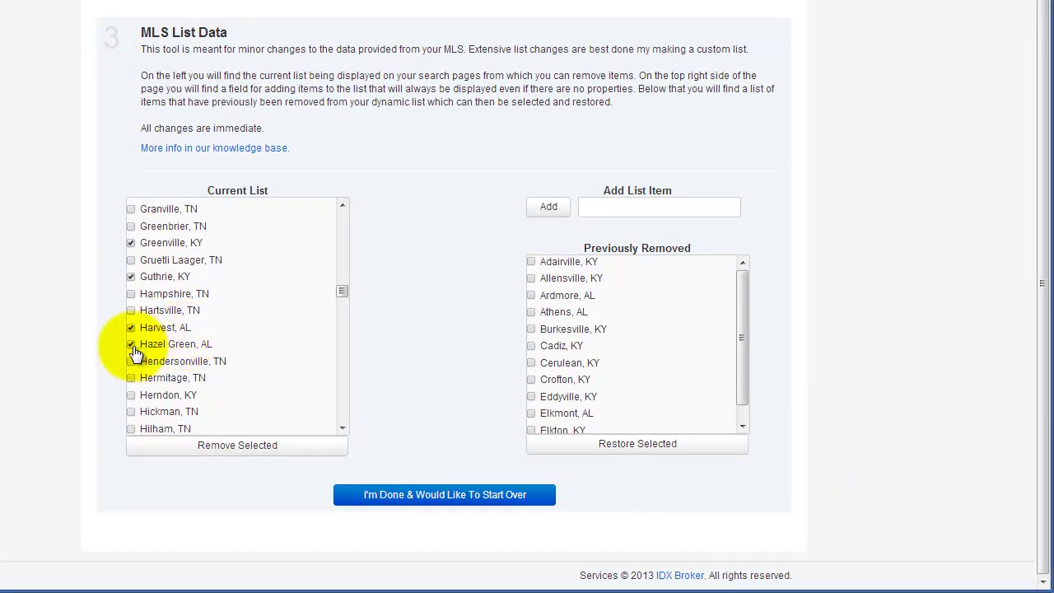
{"action": "left_click", "coordinate": [131, 329]}
{"action": "left_click", "coordinate": [131, 278]}
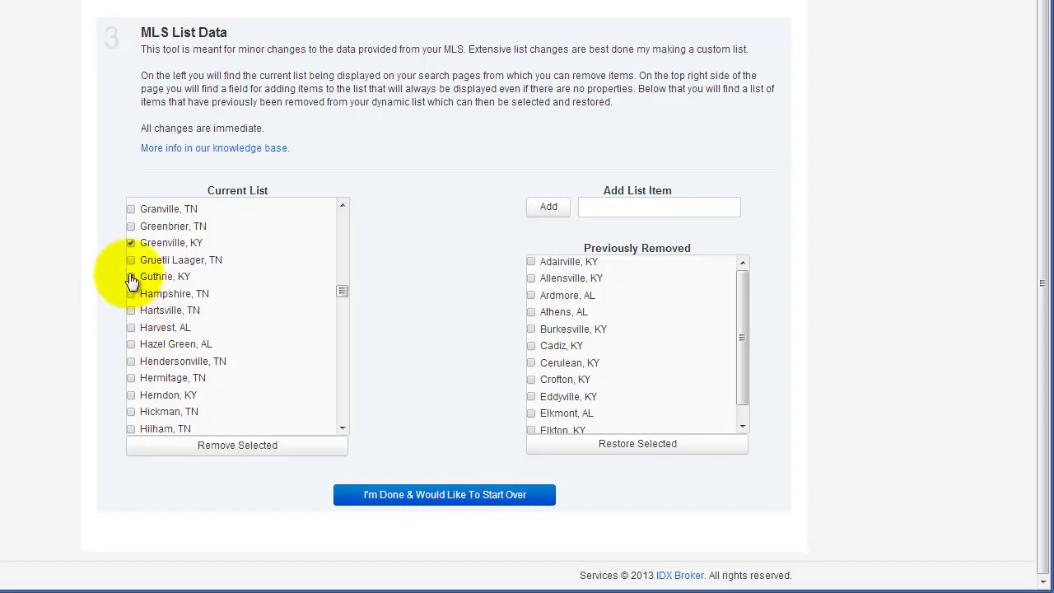
{"action": "left_click", "coordinate": [132, 244]}
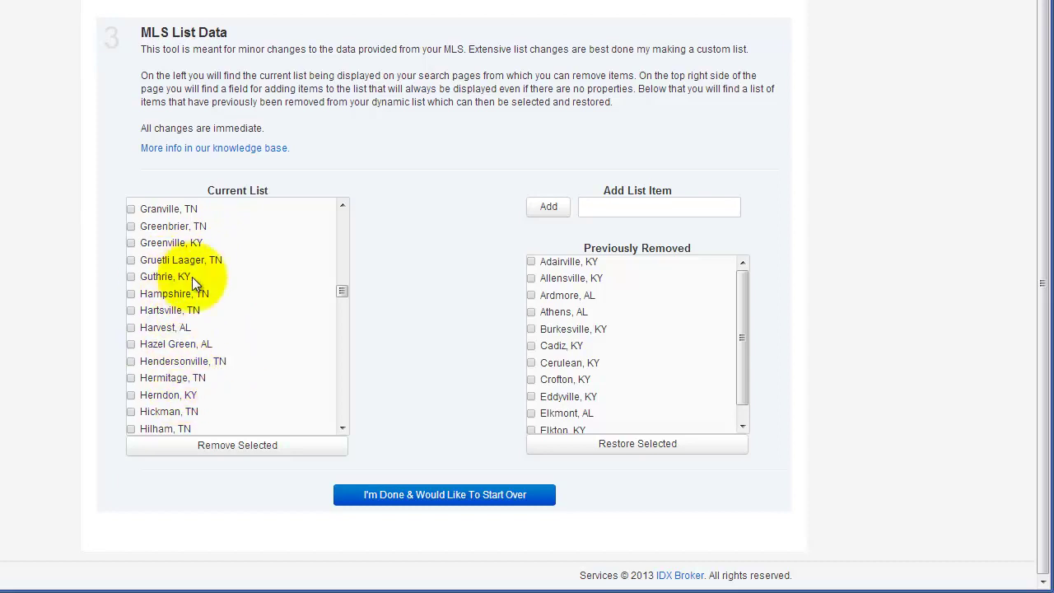
{"action": "scroll", "coordinate": [227, 282], "scroll_direction": "down", "scroll_amount": 5}
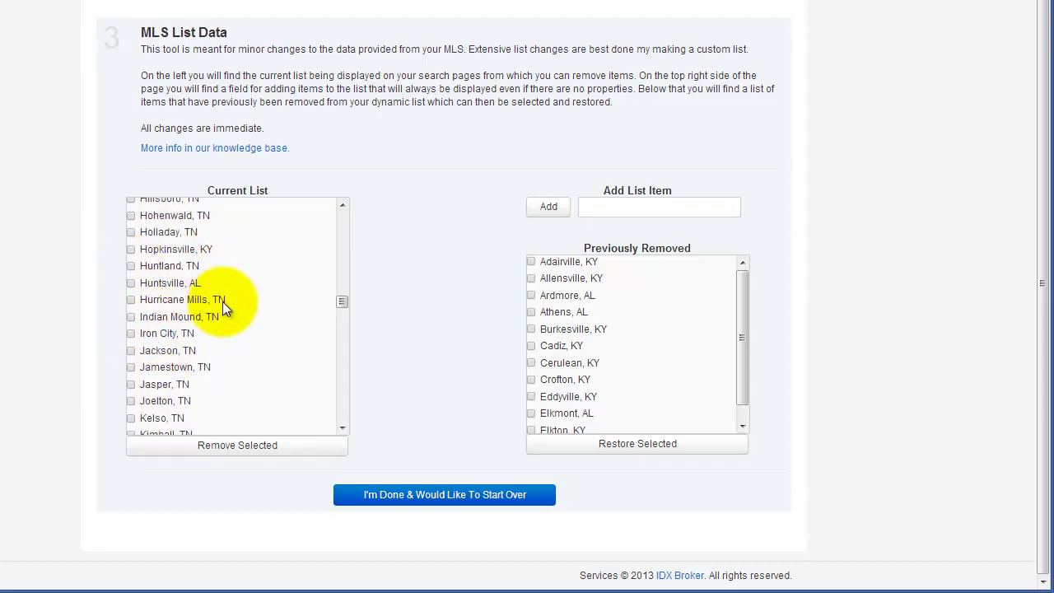
{"action": "scroll", "coordinate": [157, 280], "scroll_direction": "down", "scroll_amount": 1}
{"action": "scroll", "coordinate": [165, 268], "scroll_direction": "down", "scroll_amount": 6}
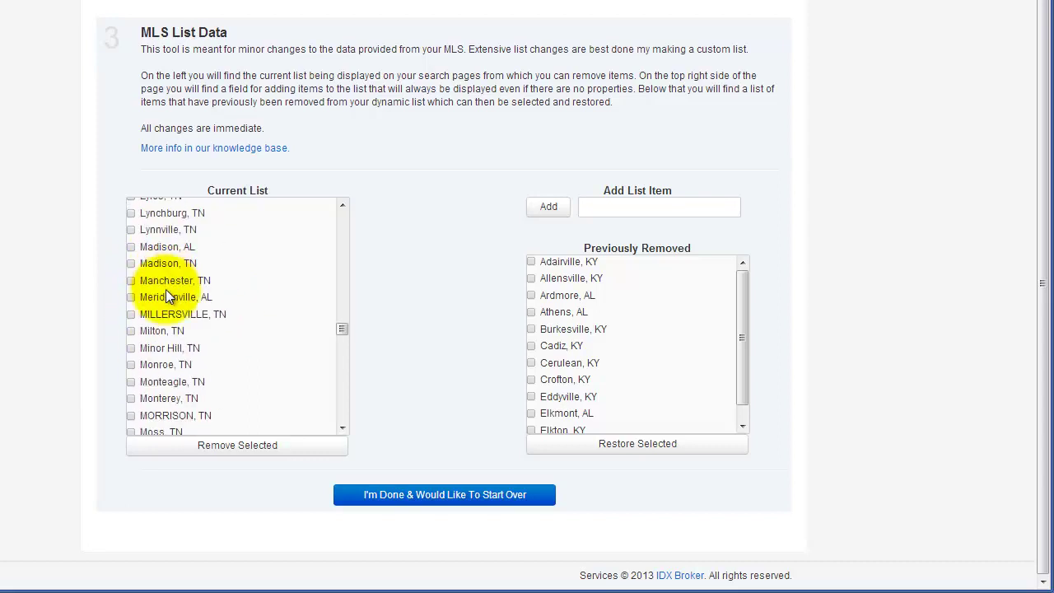
{"action": "scroll", "coordinate": [161, 304], "scroll_direction": "down", "scroll_amount": 3}
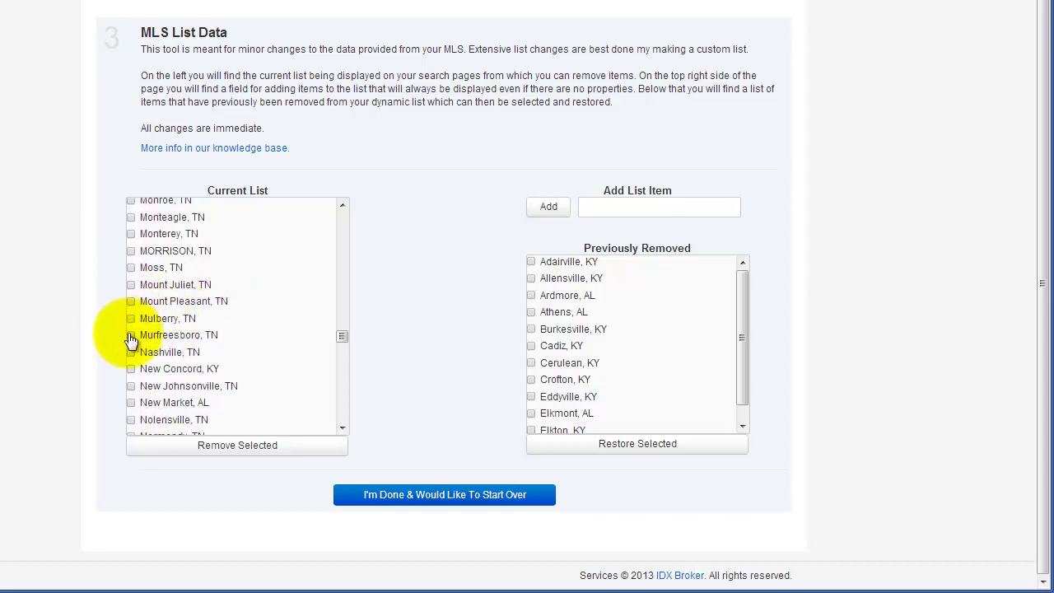
Remove New Concord, KY and Oak Grove, KY from the current RealTracs city list.
{"action": "left_click", "coordinate": [131, 369]}
{"action": "left_click", "coordinate": [227, 447]}
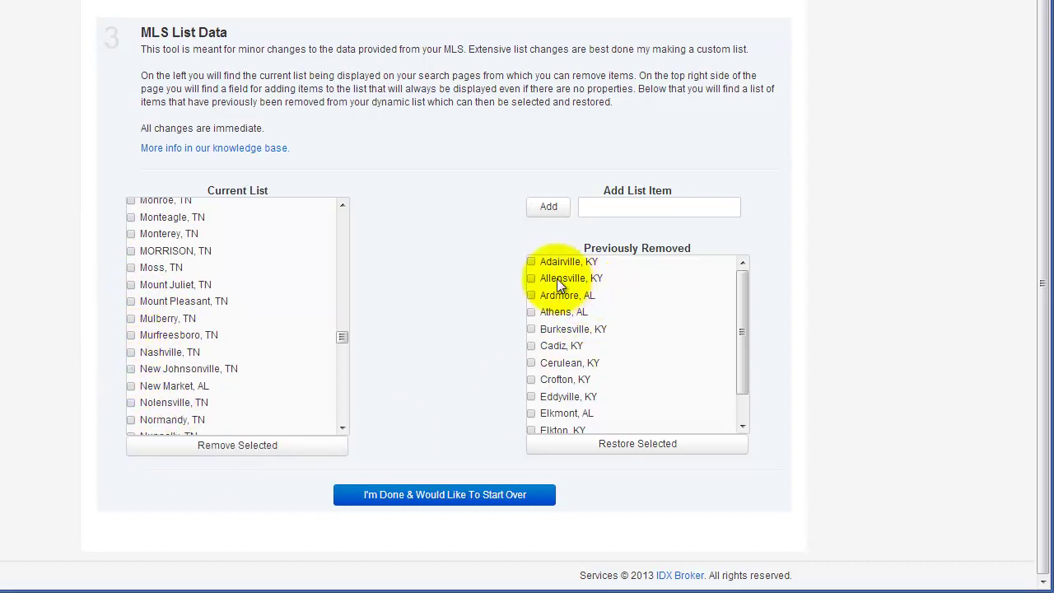
{"action": "scroll", "coordinate": [576, 312], "scroll_direction": "down", "scroll_amount": 1}
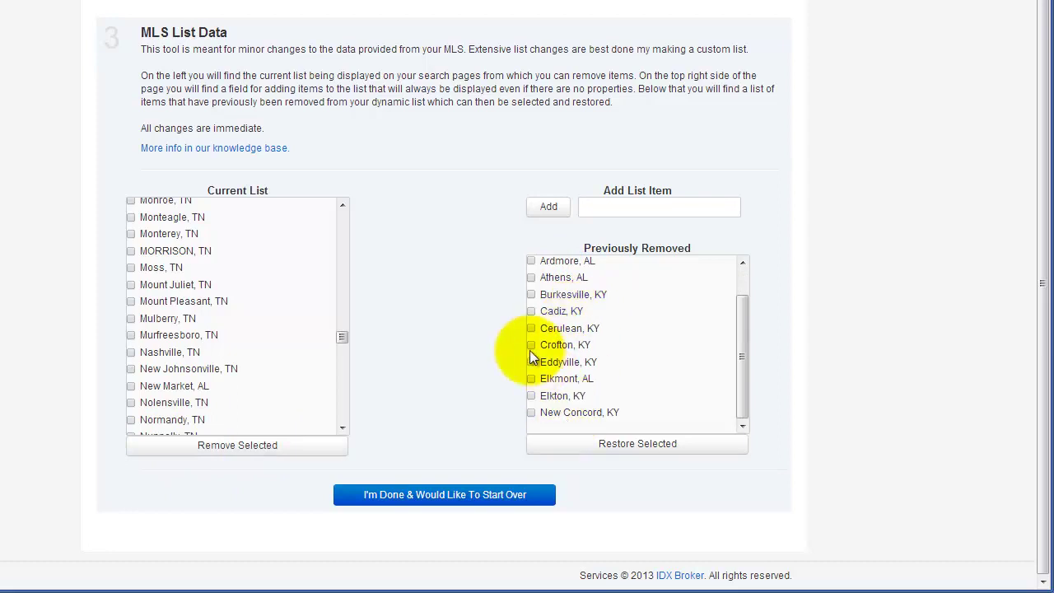
{"action": "scroll", "coordinate": [162, 302], "scroll_direction": "down", "scroll_amount": 2}
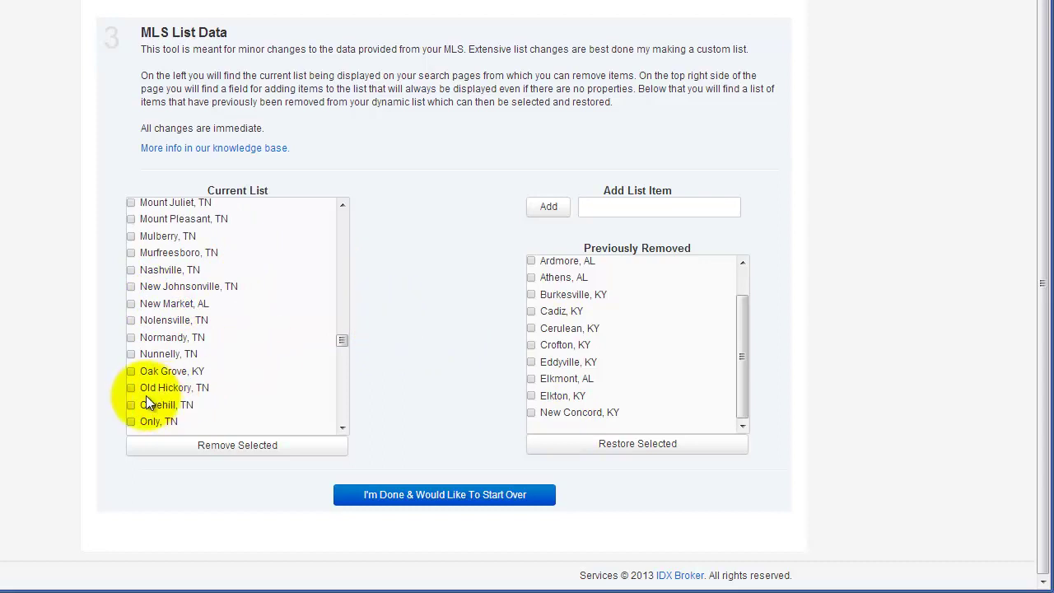
{"action": "left_click", "coordinate": [131, 371]}
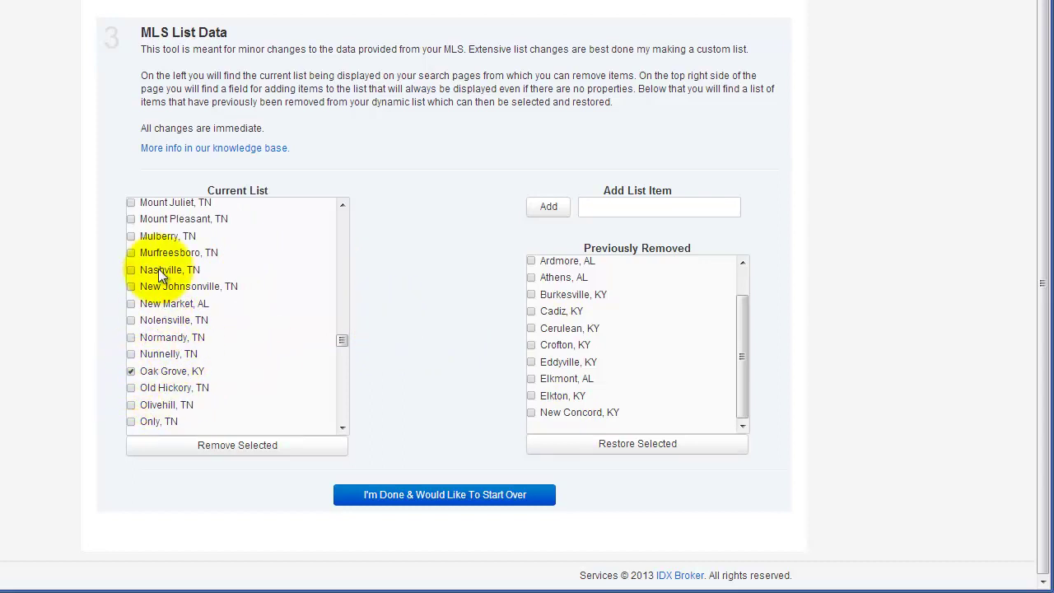
{"action": "left_click", "coordinate": [197, 447]}
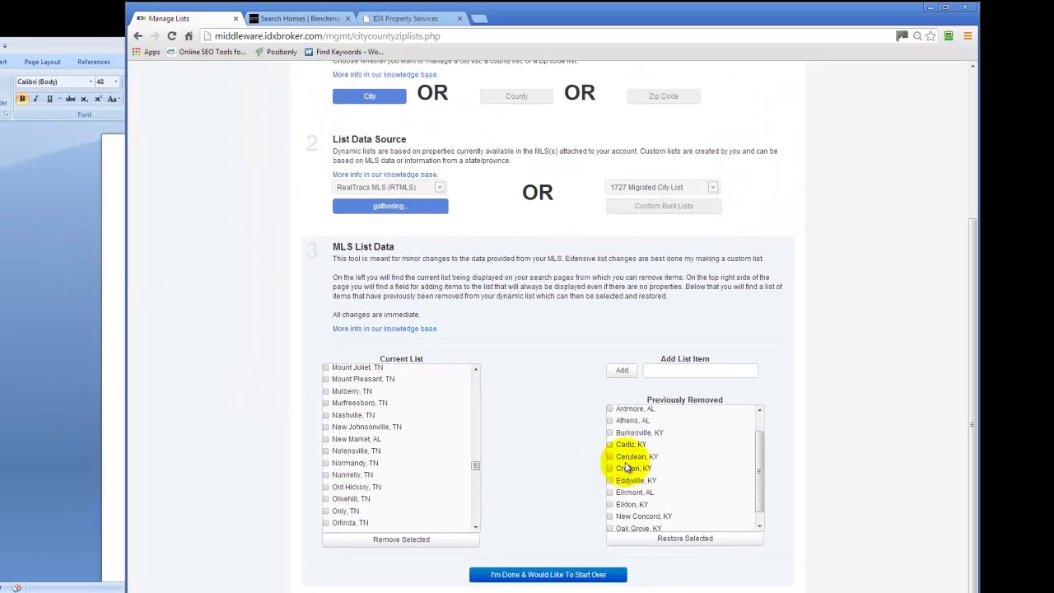
Return to the top of Manage Lists and open Page Preferences for /idx/search/homes via Designs.
{"action": "scroll", "coordinate": [565, 376], "scroll_direction": "up", "scroll_amount": 3}
{"action": "scroll", "coordinate": [478, 412], "scroll_direction": "down", "scroll_amount": 3}
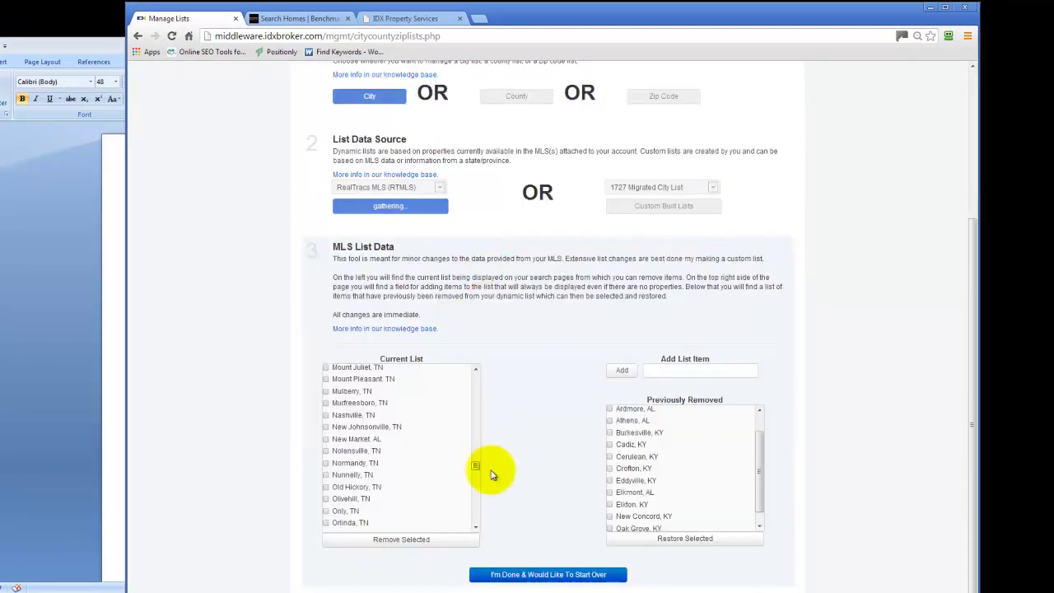
{"action": "scroll", "coordinate": [510, 379], "scroll_direction": "up", "scroll_amount": 2}
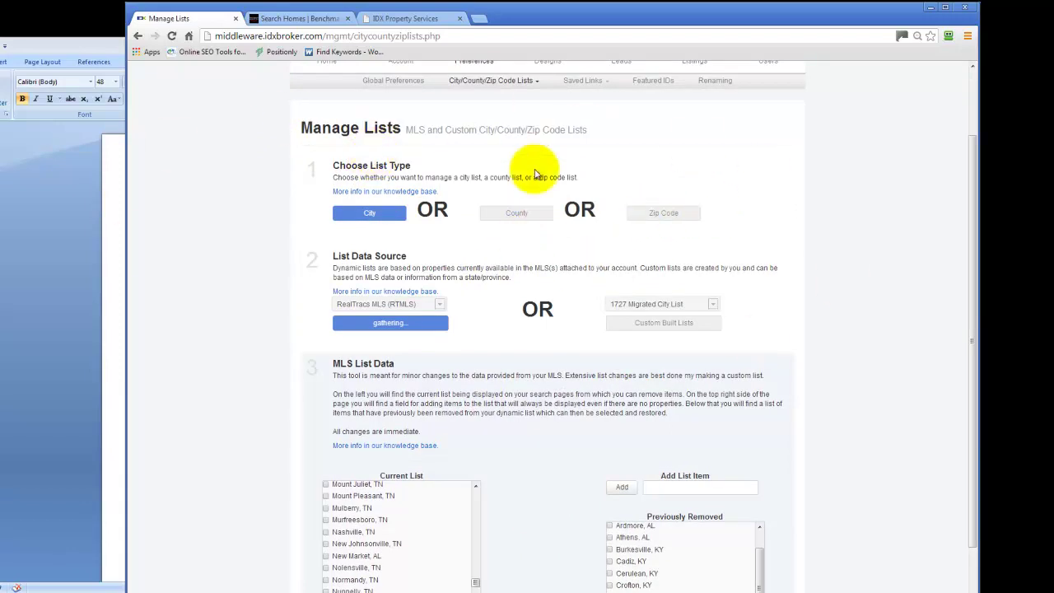
{"action": "scroll", "coordinate": [375, 156], "scroll_direction": "up", "scroll_amount": 2}
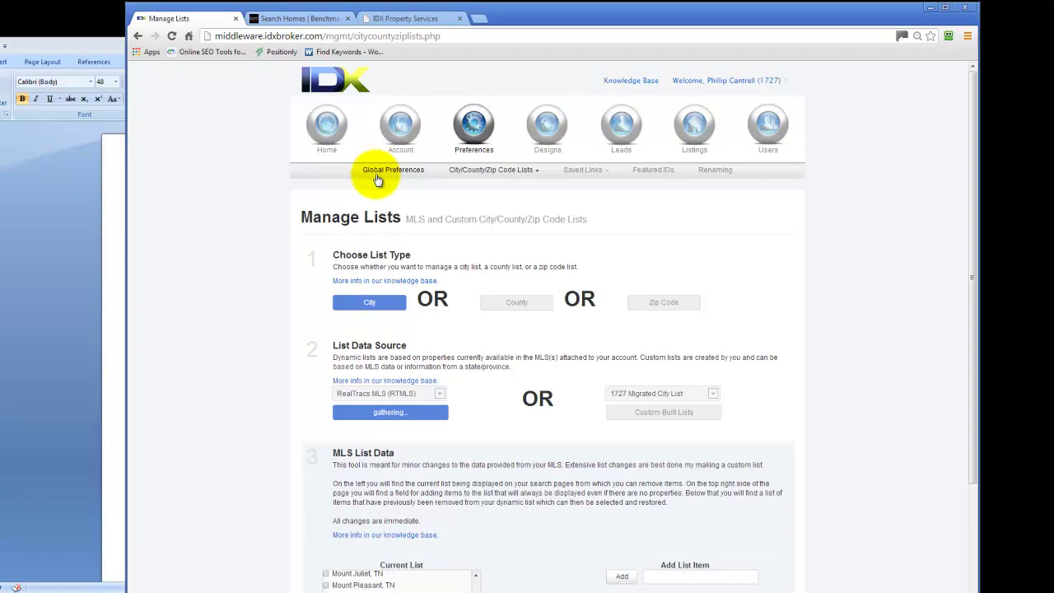
{"action": "left_click", "coordinate": [545, 132]}
Open the Pages list, confirming the Property Search City List stays on Default MLS List.
{"action": "left_click", "coordinate": [424, 171]}
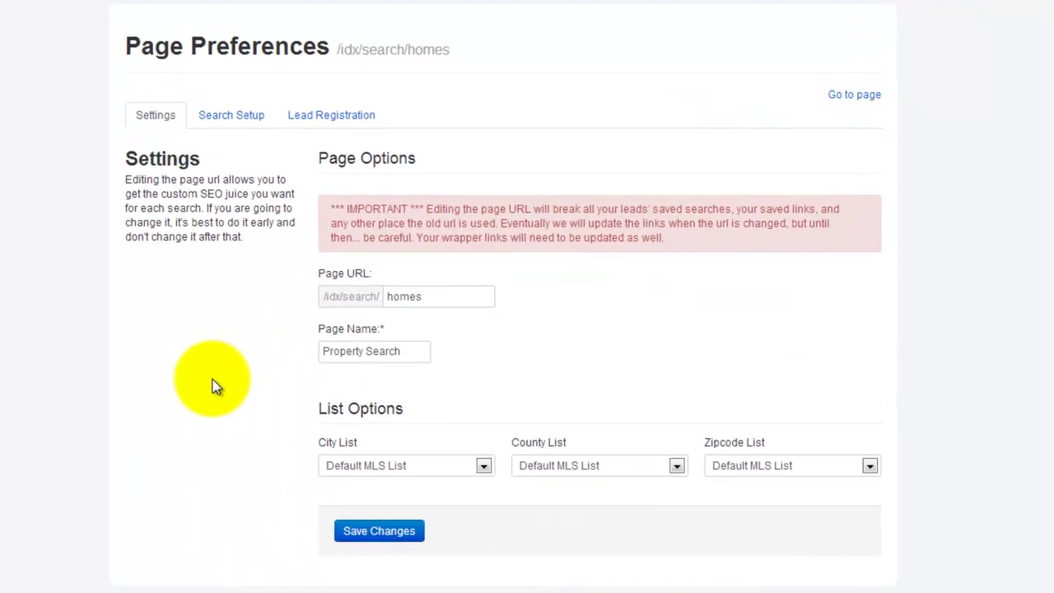
{"action": "left_click", "coordinate": [367, 466]}
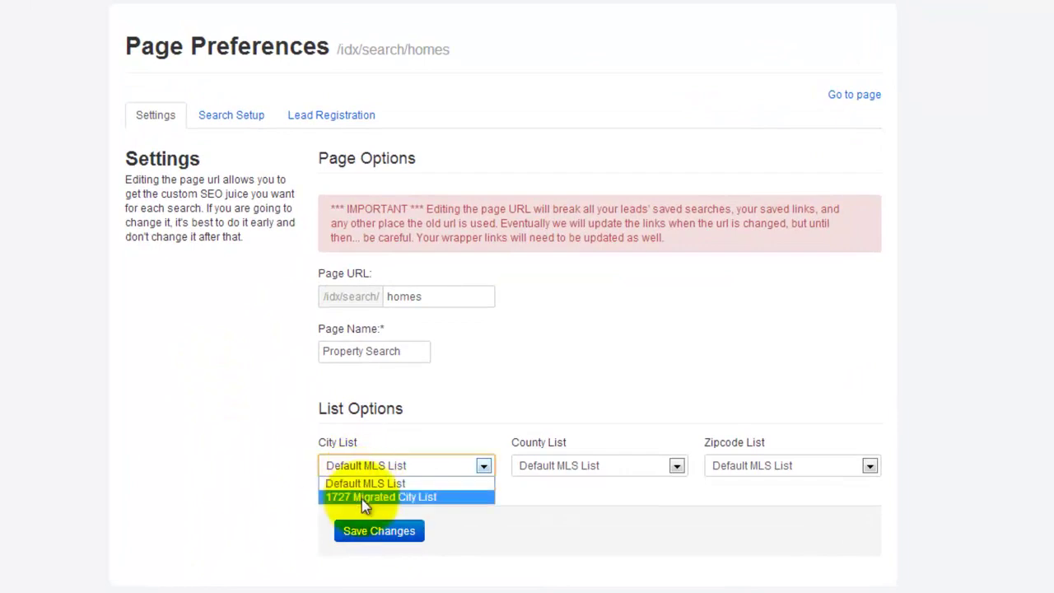
{"action": "left_click", "coordinate": [254, 468]}
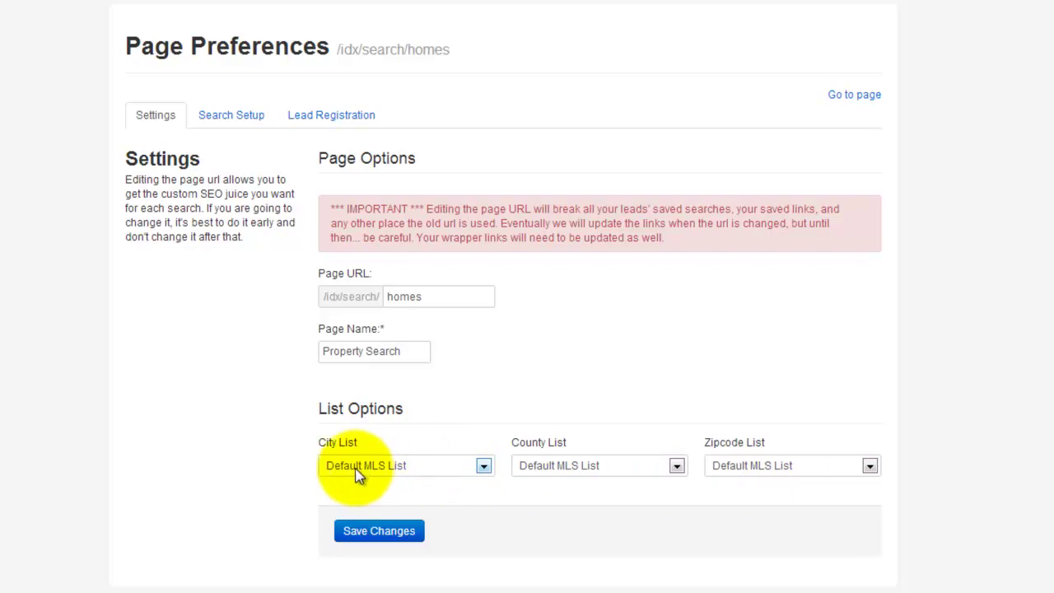
{"action": "left_click", "coordinate": [380, 471]}
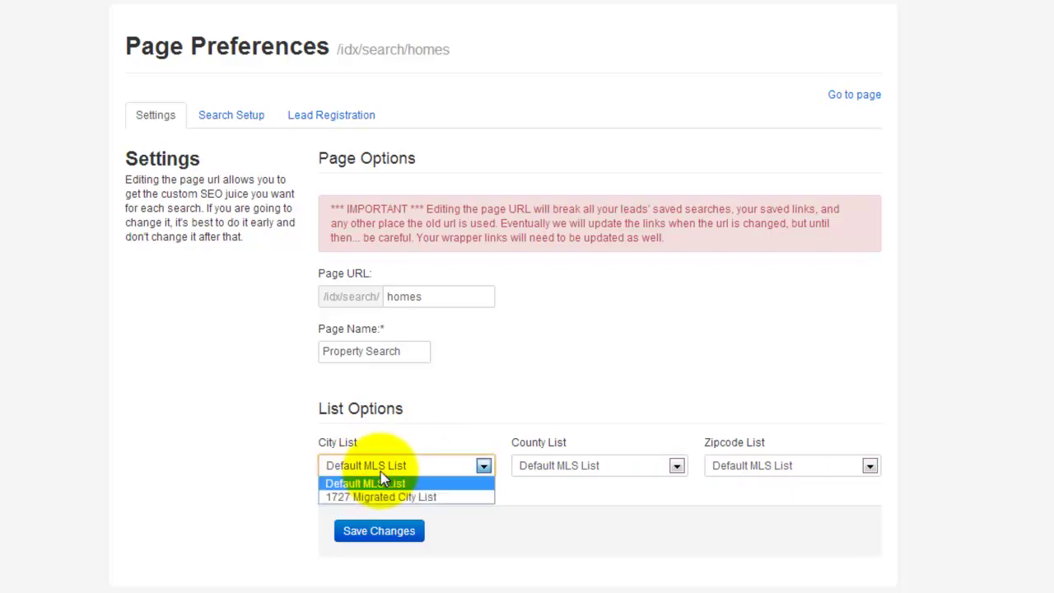
{"action": "left_click", "coordinate": [272, 459]}
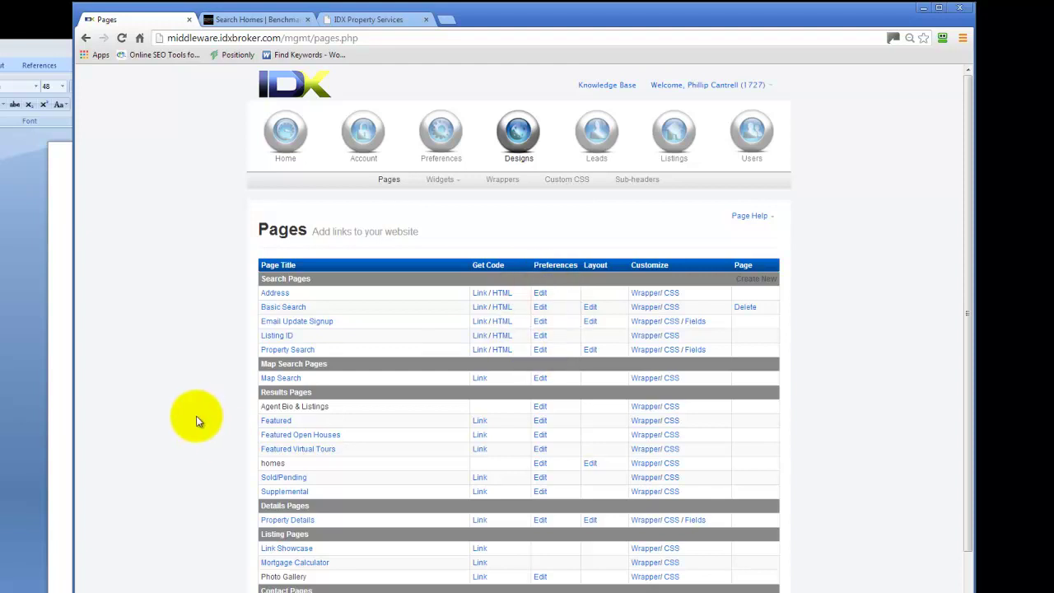
Switch to the live Benchmark Realty Search Homes page to check its City list.
{"action": "left_click", "coordinate": [251, 19]}
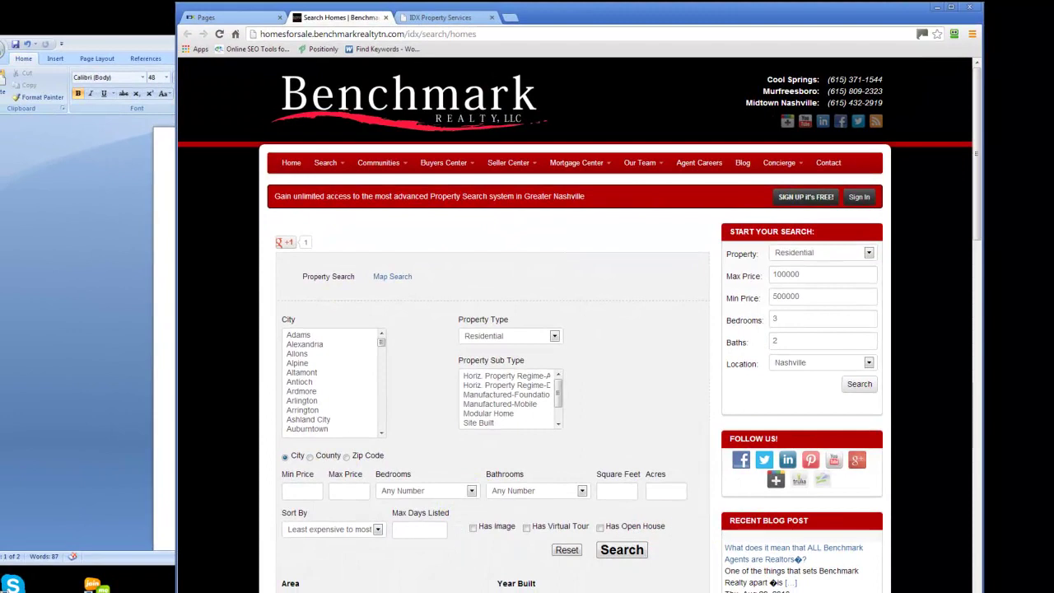